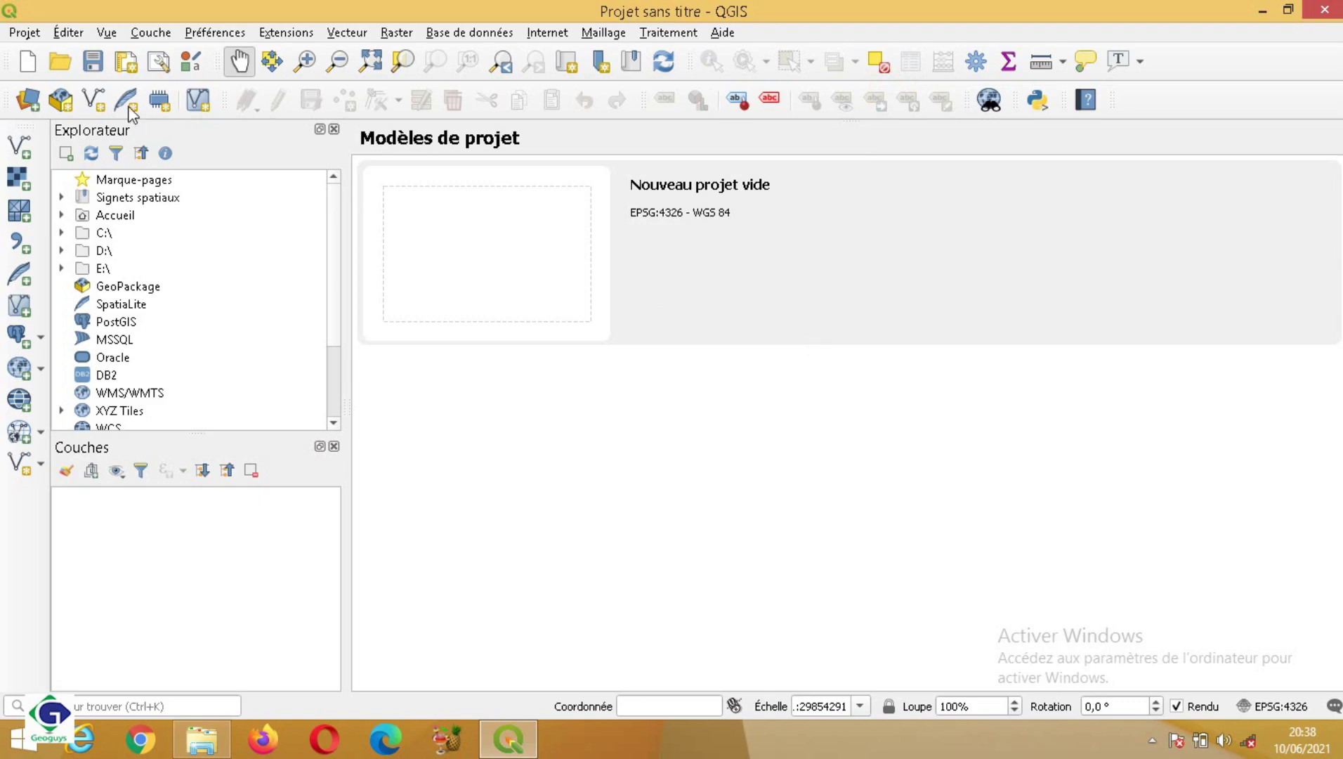
# - Create a new empty project
pyautogui.click(20, 32)
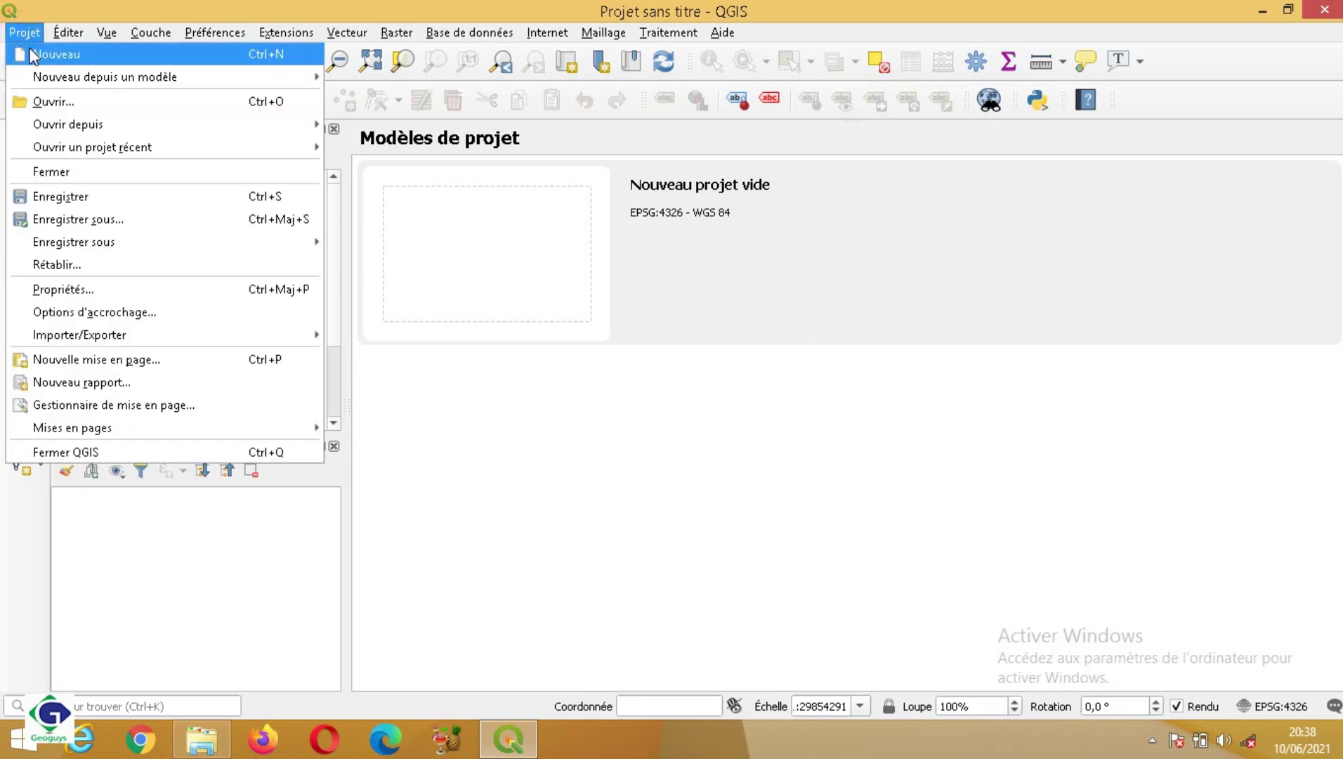
pyautogui.click(723, 312)
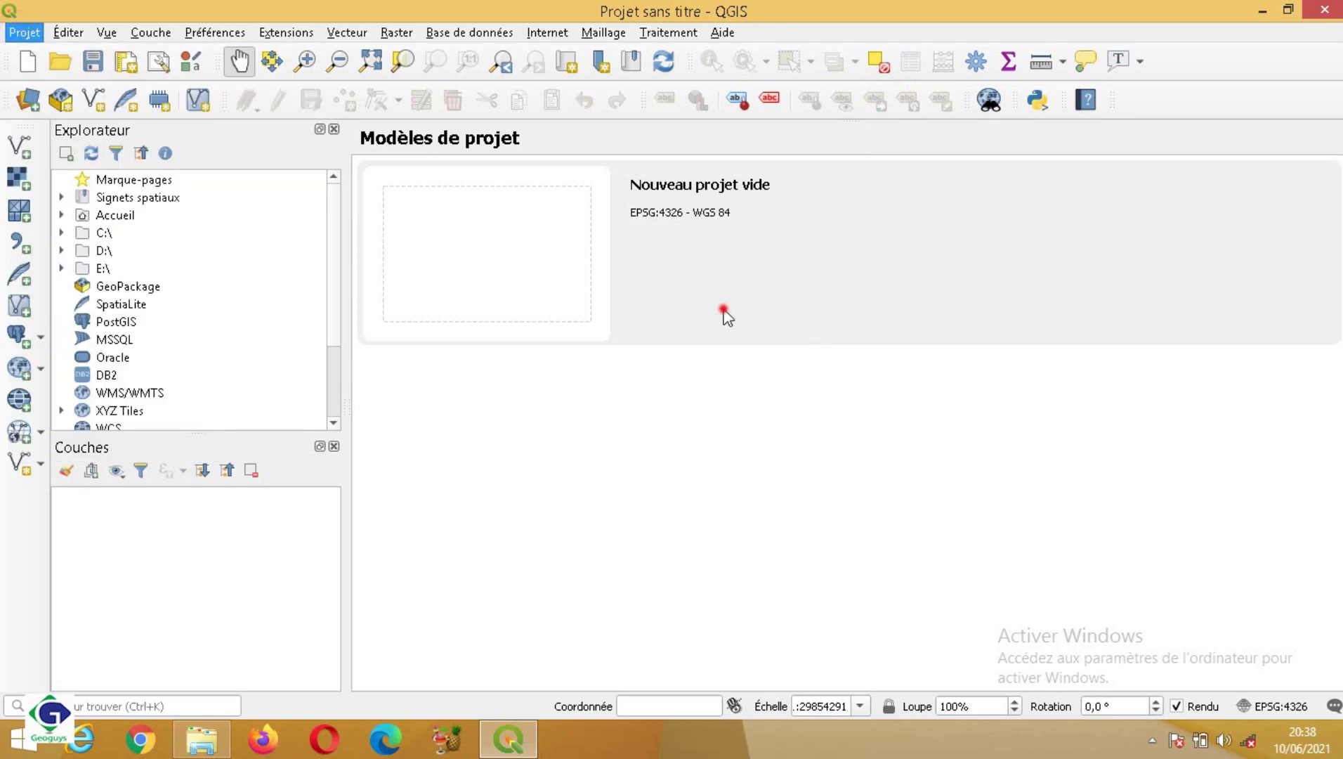
pyautogui.click(723, 310)
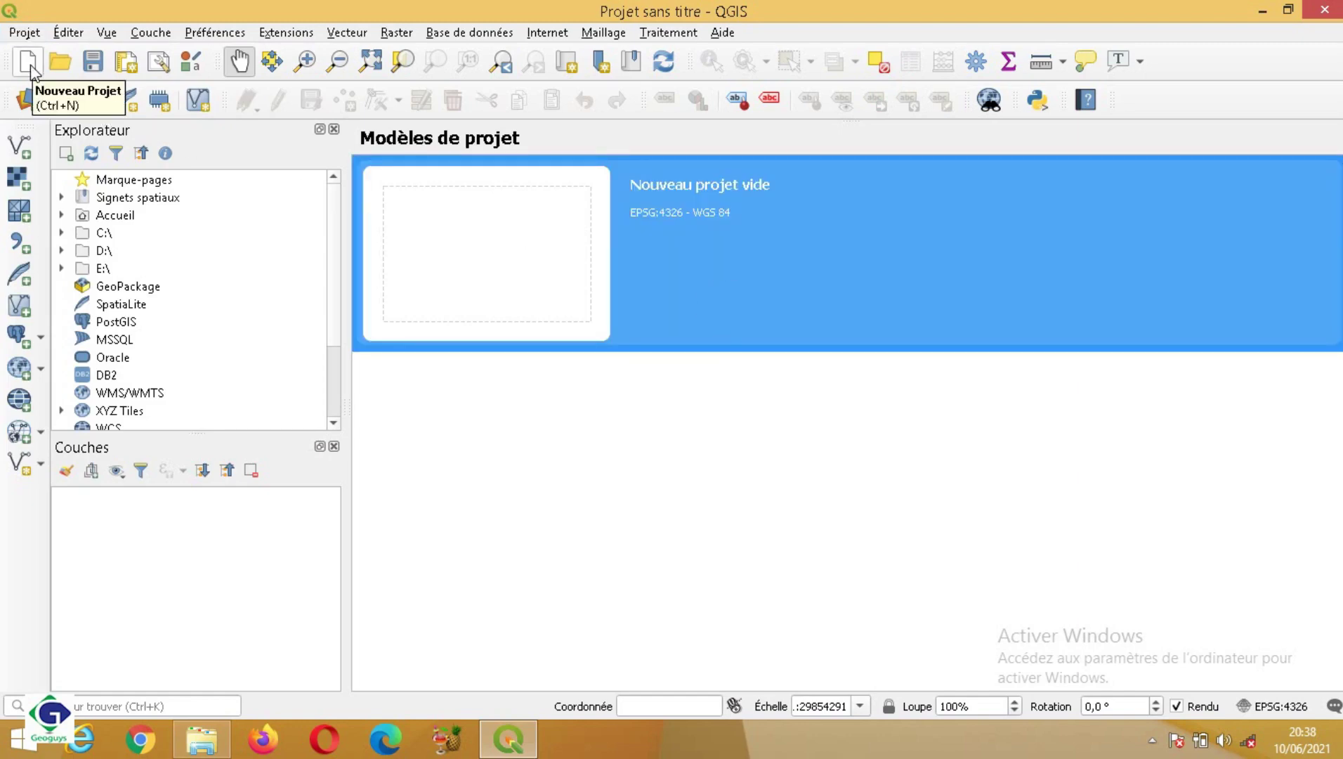
pyautogui.click(29, 65)
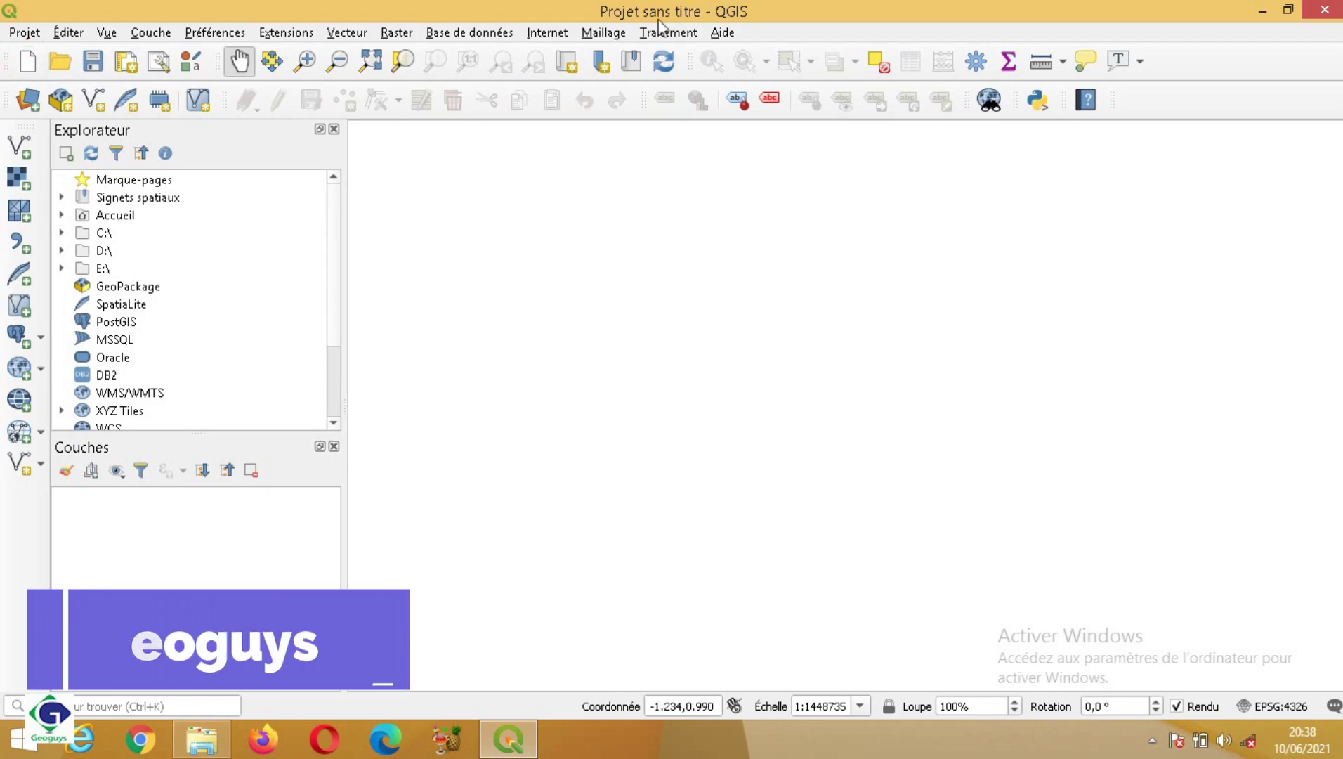
# - Save the project as "import xyz" in the Qgis tutoriel folder
pyautogui.click(23, 33)
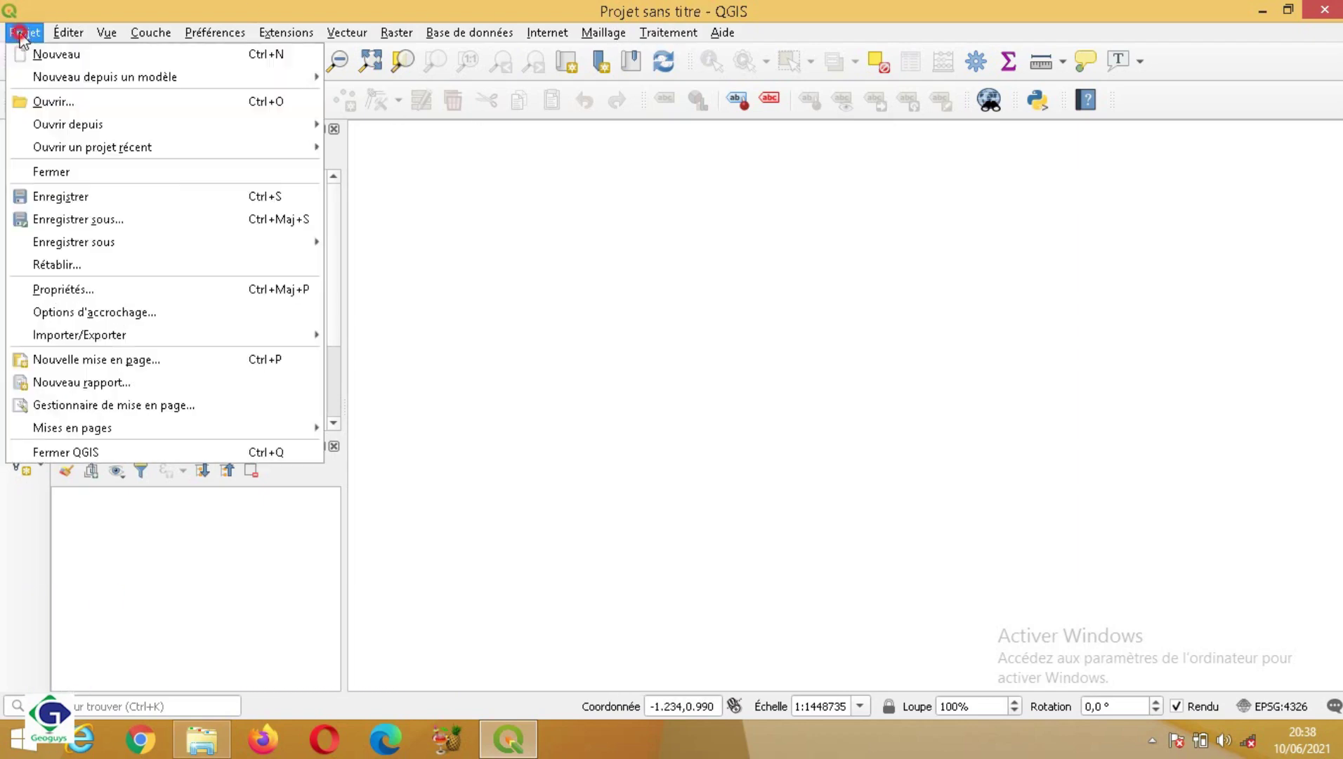
pyautogui.click(78, 221)
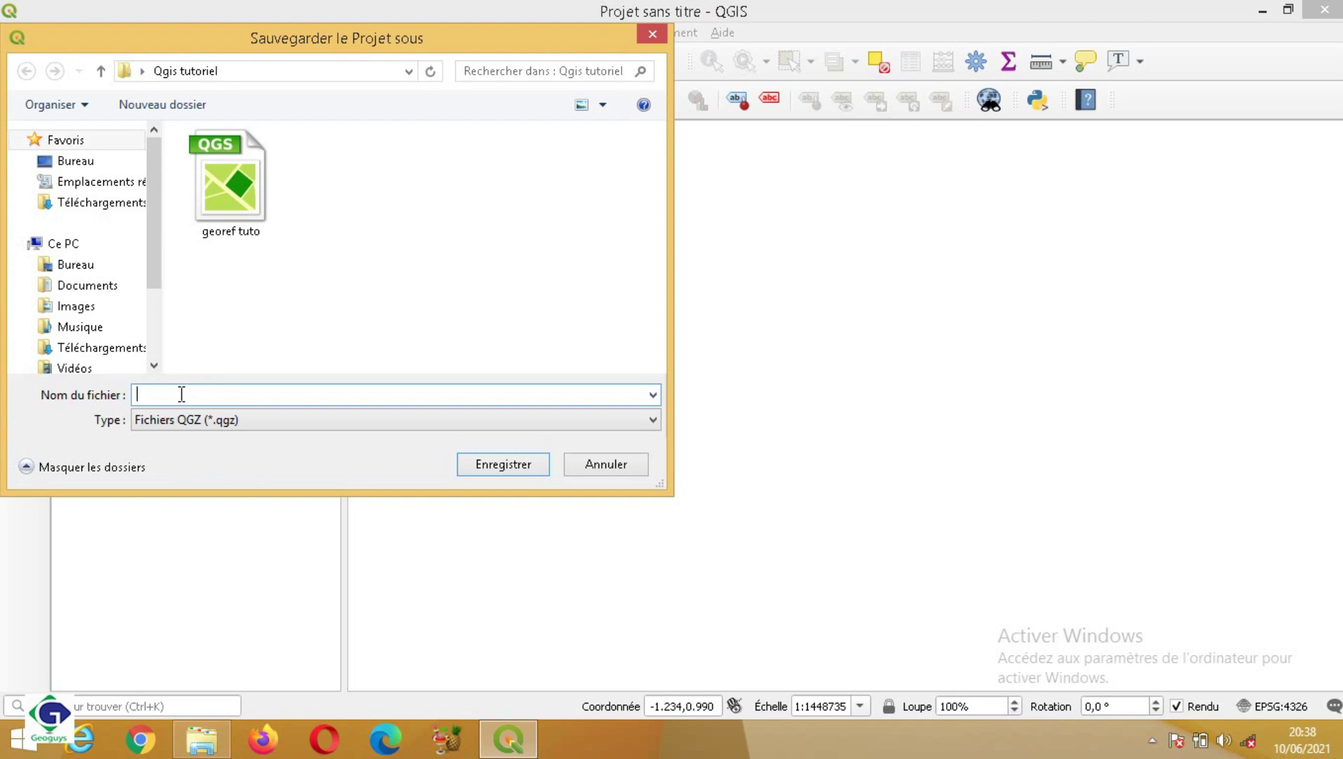
pyautogui.write('im')
pyautogui.press('BackSpace')
pyautogui.press('BackSpace')
pyautogui.write('yz')
pyautogui.click(501, 465)
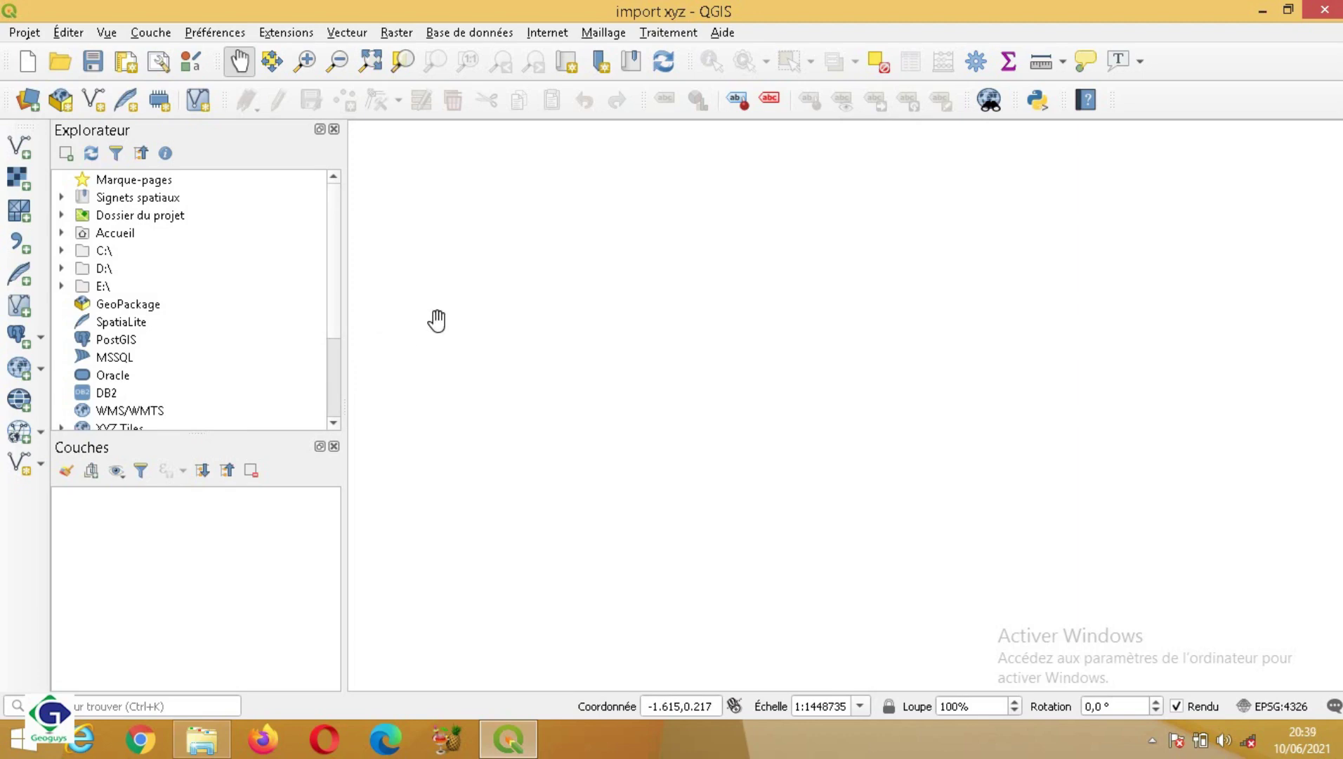
pyautogui.click(151, 35)
pyautogui.moveTo(215, 100)
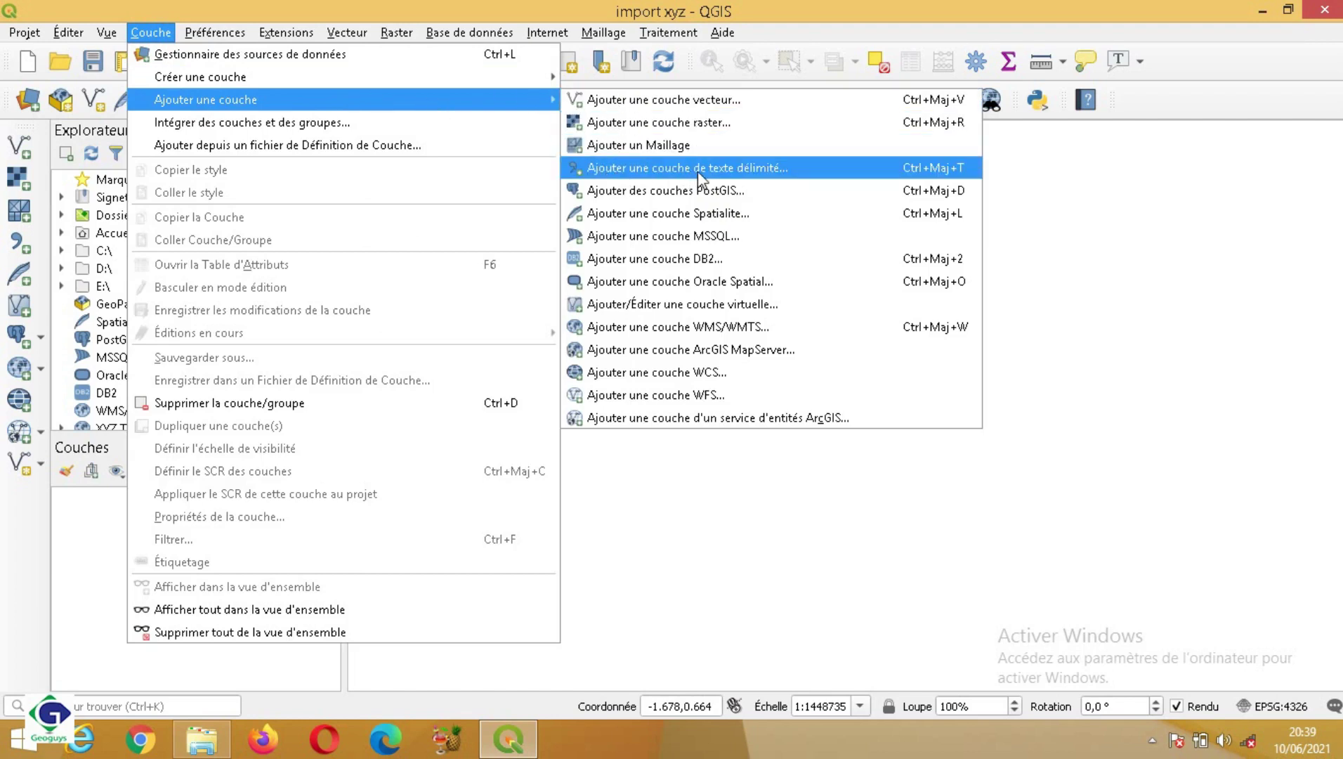
pyautogui.click(851, 532)
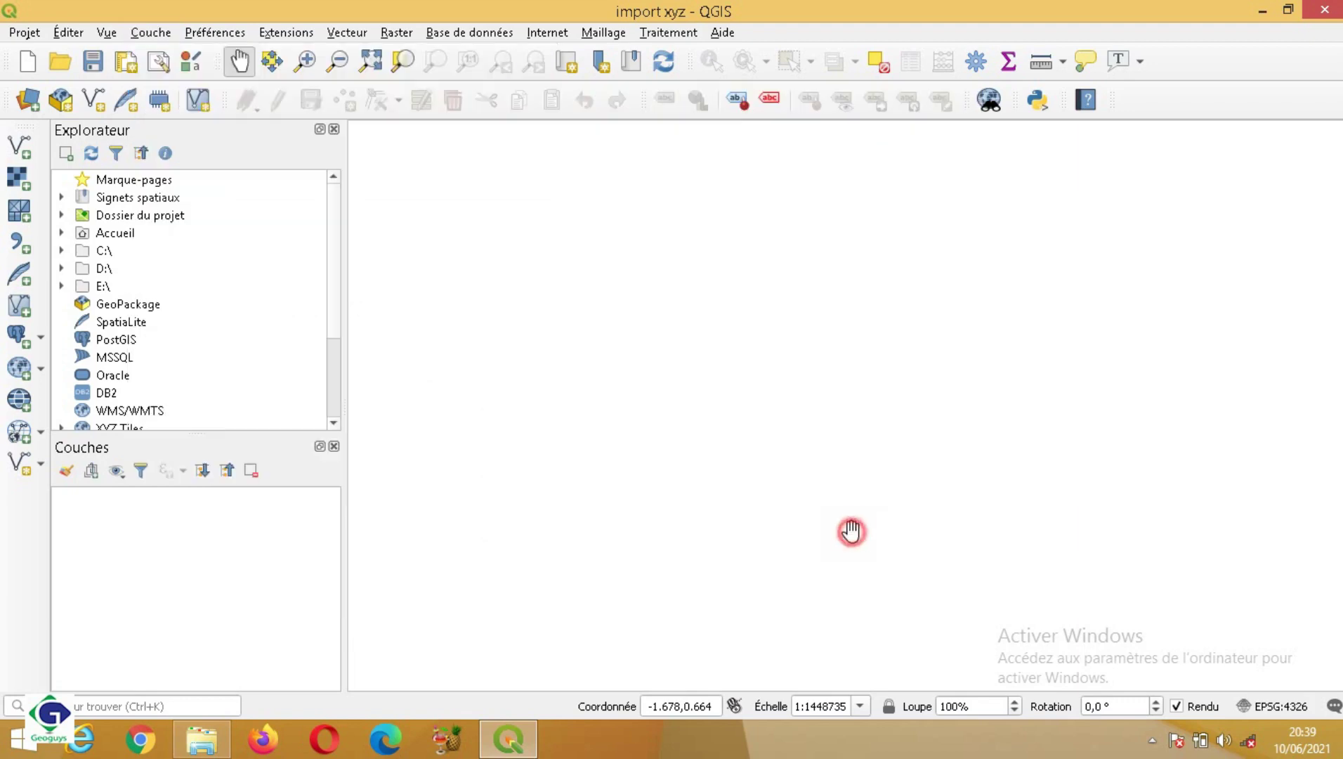
pyautogui.click(18, 243)
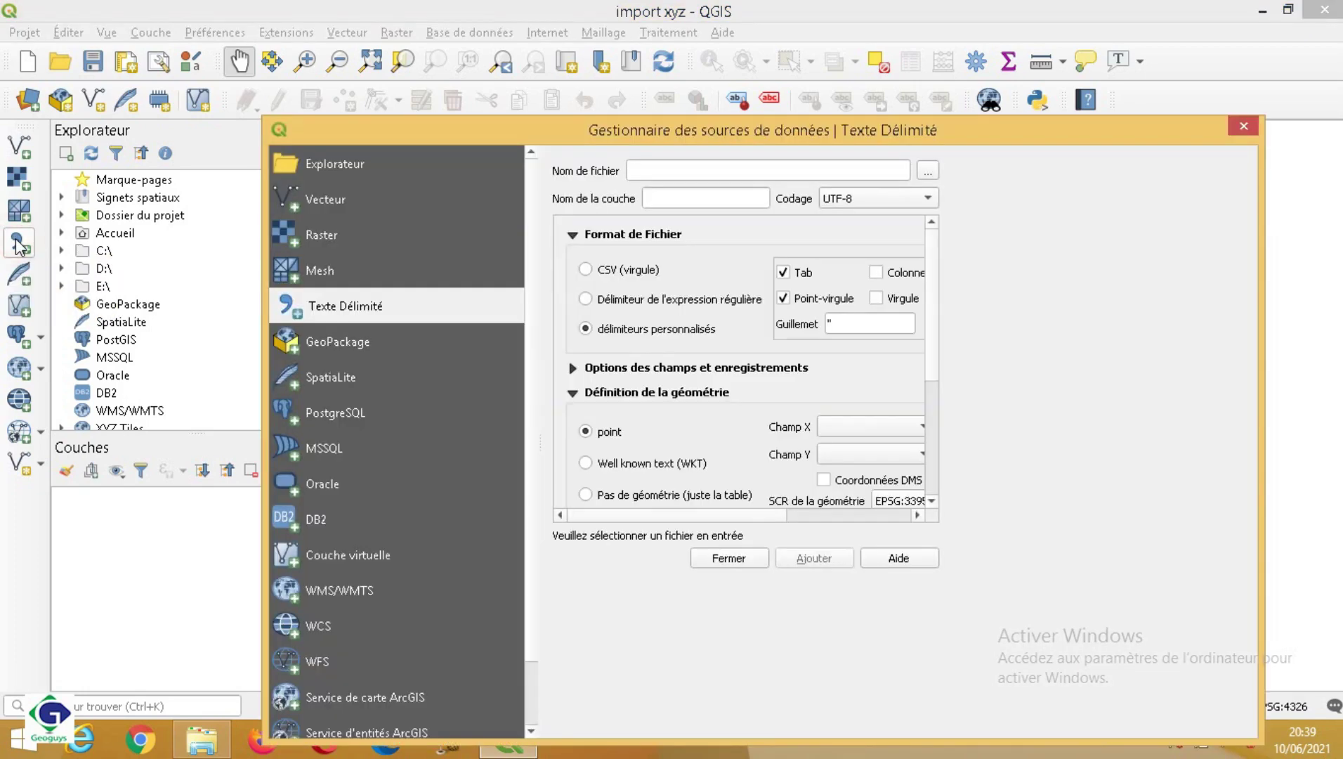
pyautogui.moveTo(730, 144); pyautogui.dragTo(701, 76)
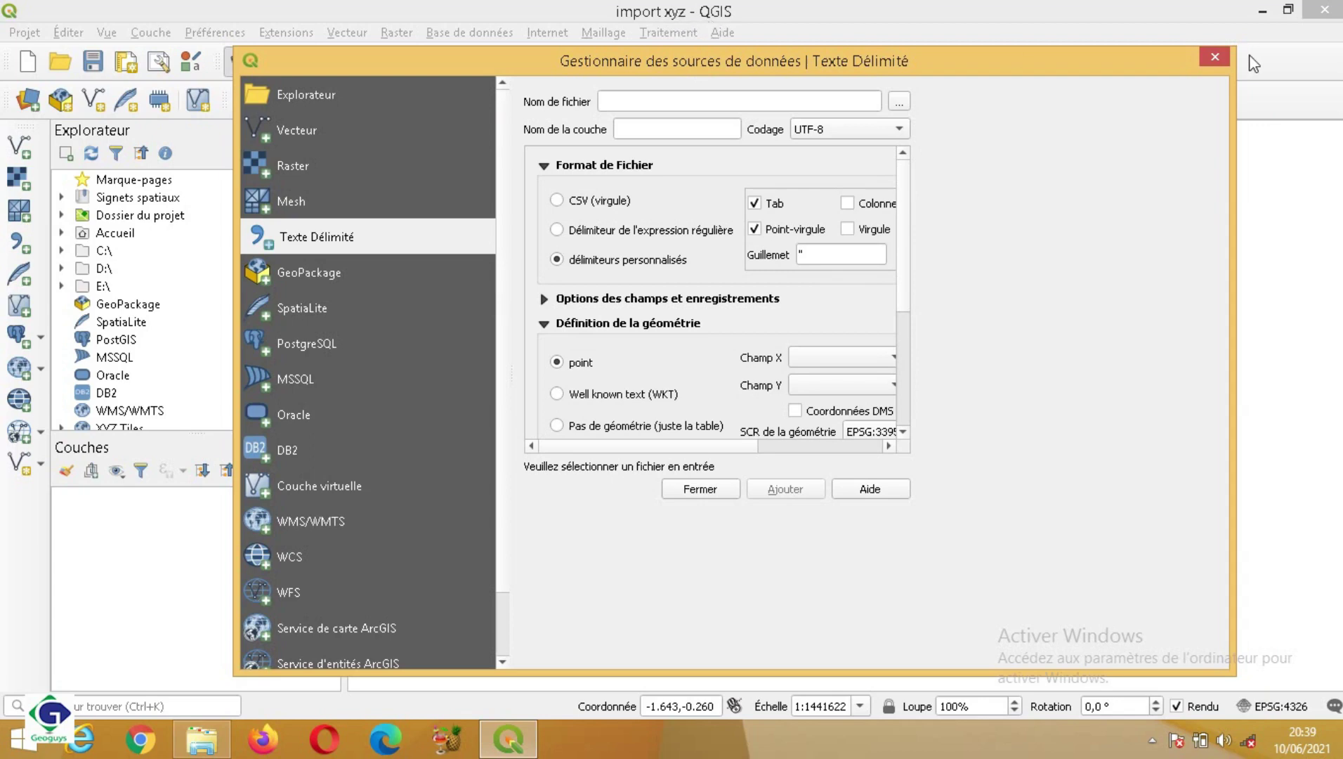
pyautogui.click(1224, 62)
# - Switch to the desktop, open the Carte topo du monde file from the Qgis tutoriel folder in Excel, and dismiss the activation wizard
pyautogui.click(1262, 10)
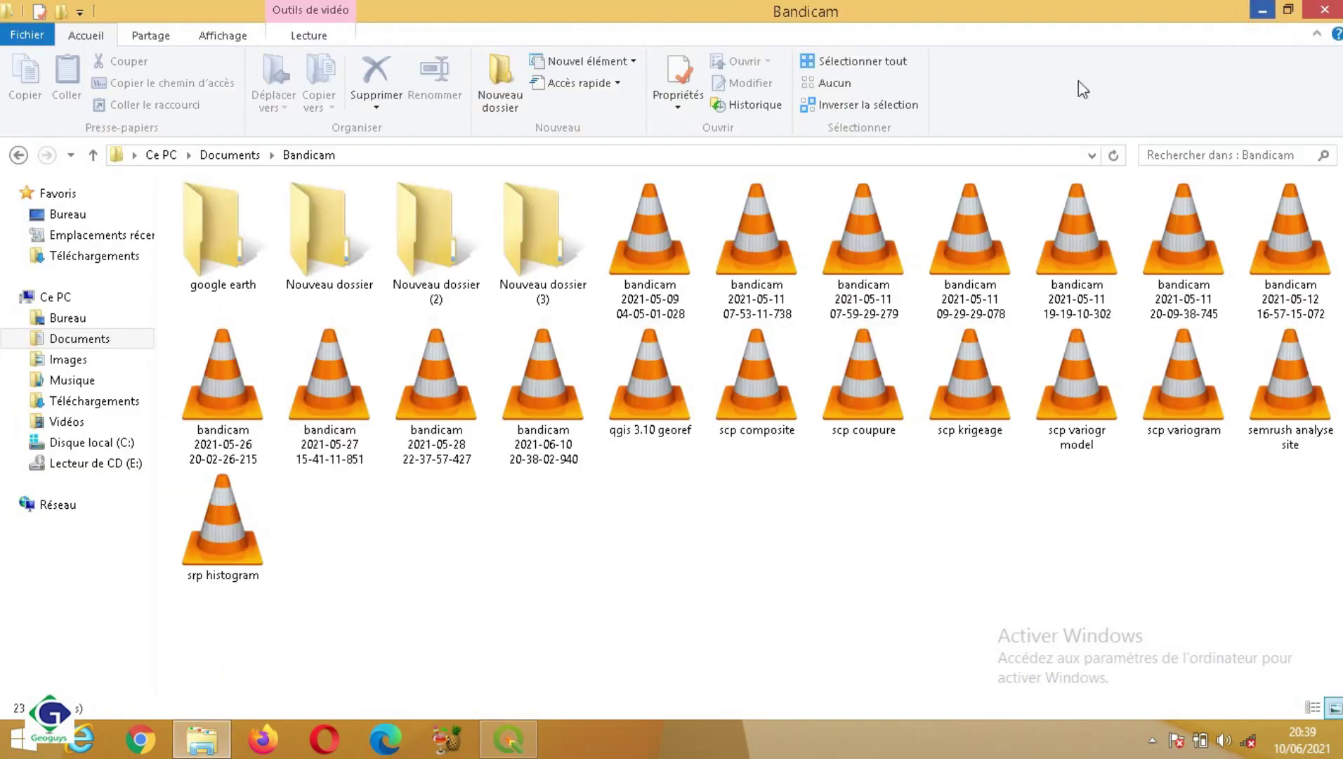
pyautogui.click(1335, 10)
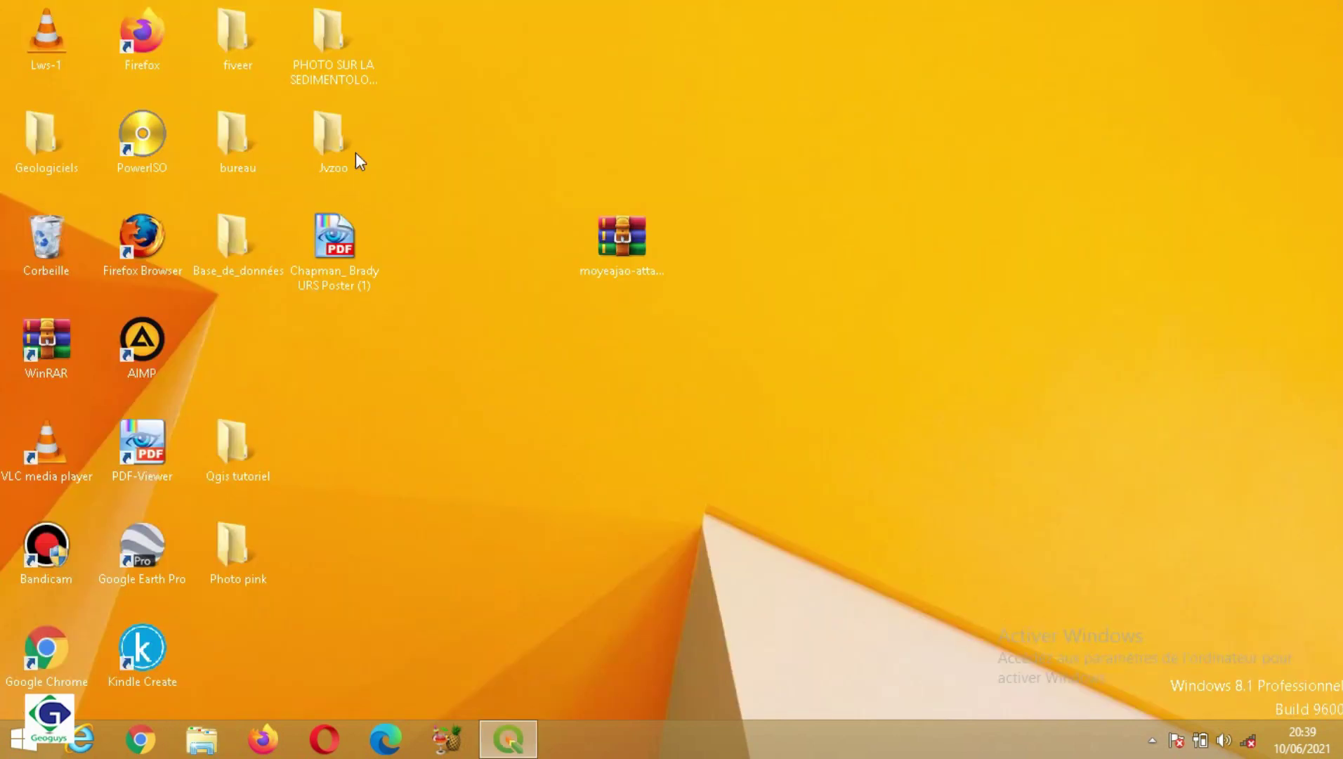
pyautogui.doubleClick(247, 443)
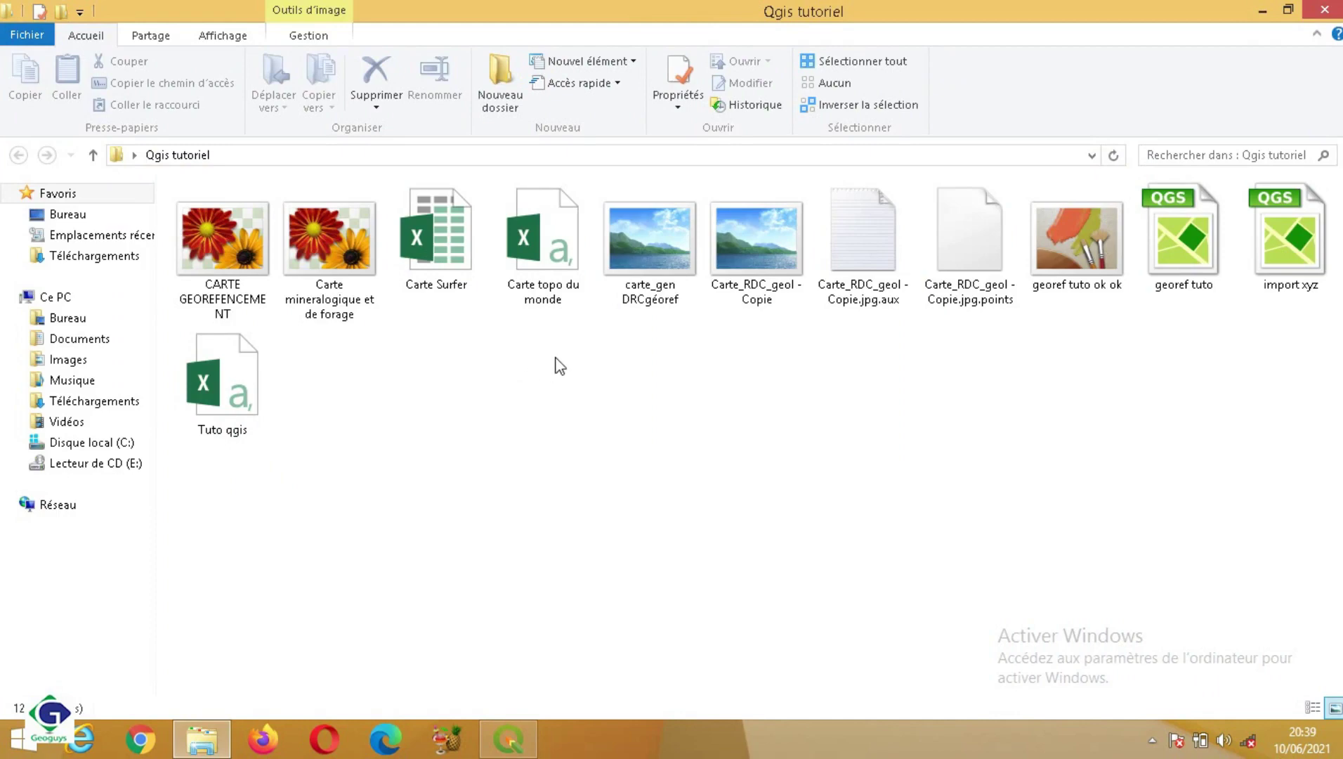
pyautogui.doubleClick(536, 275)
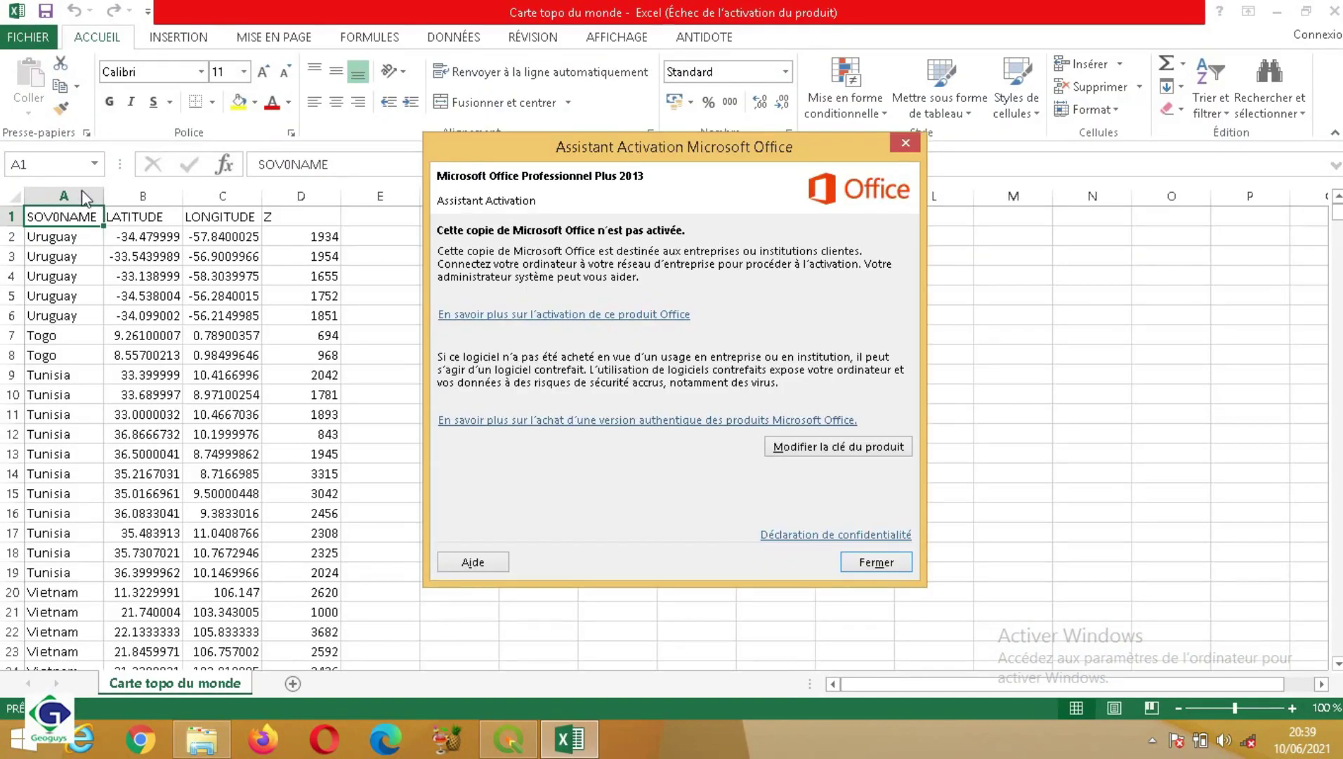
pyautogui.click(866, 562)
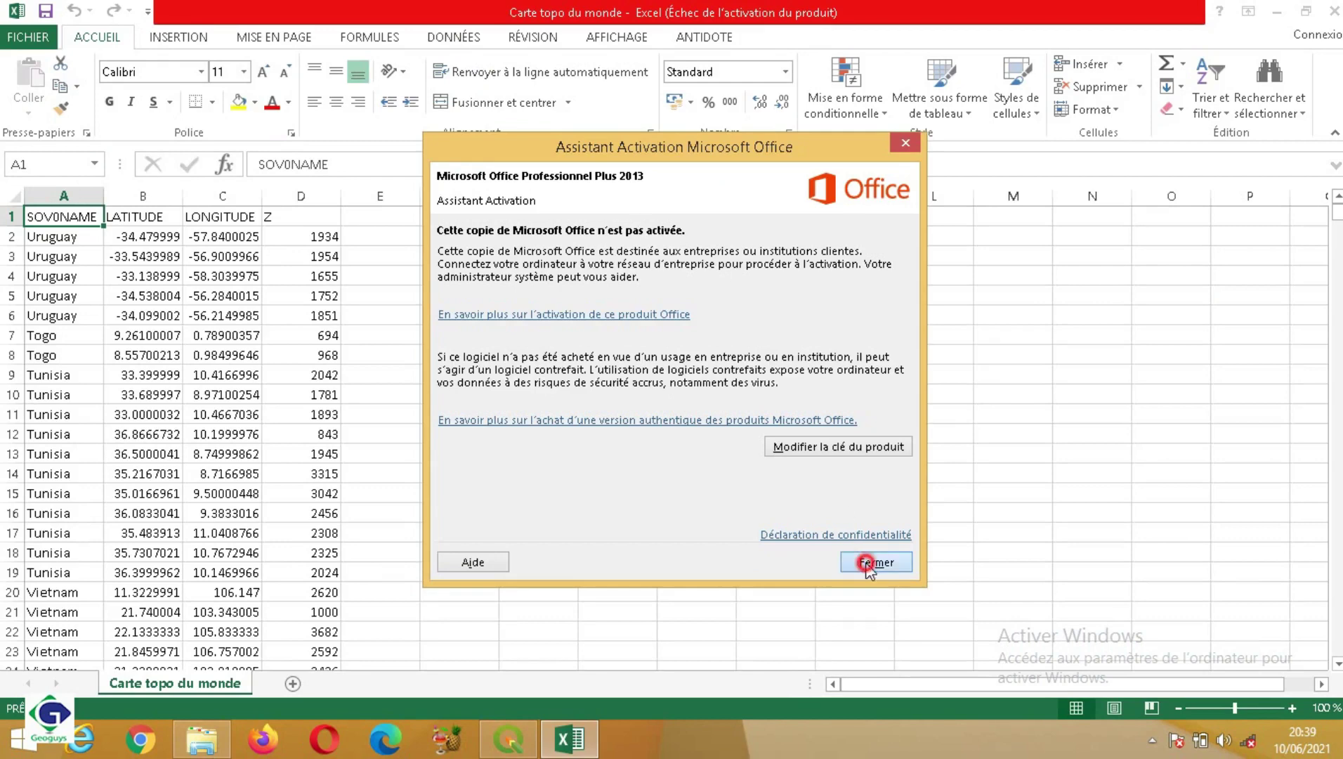
# - Examine the LATITUDE, LONGITUDE and Z columns of the spreadsheet, and close the workbook and its folder
pyautogui.click(158, 189)
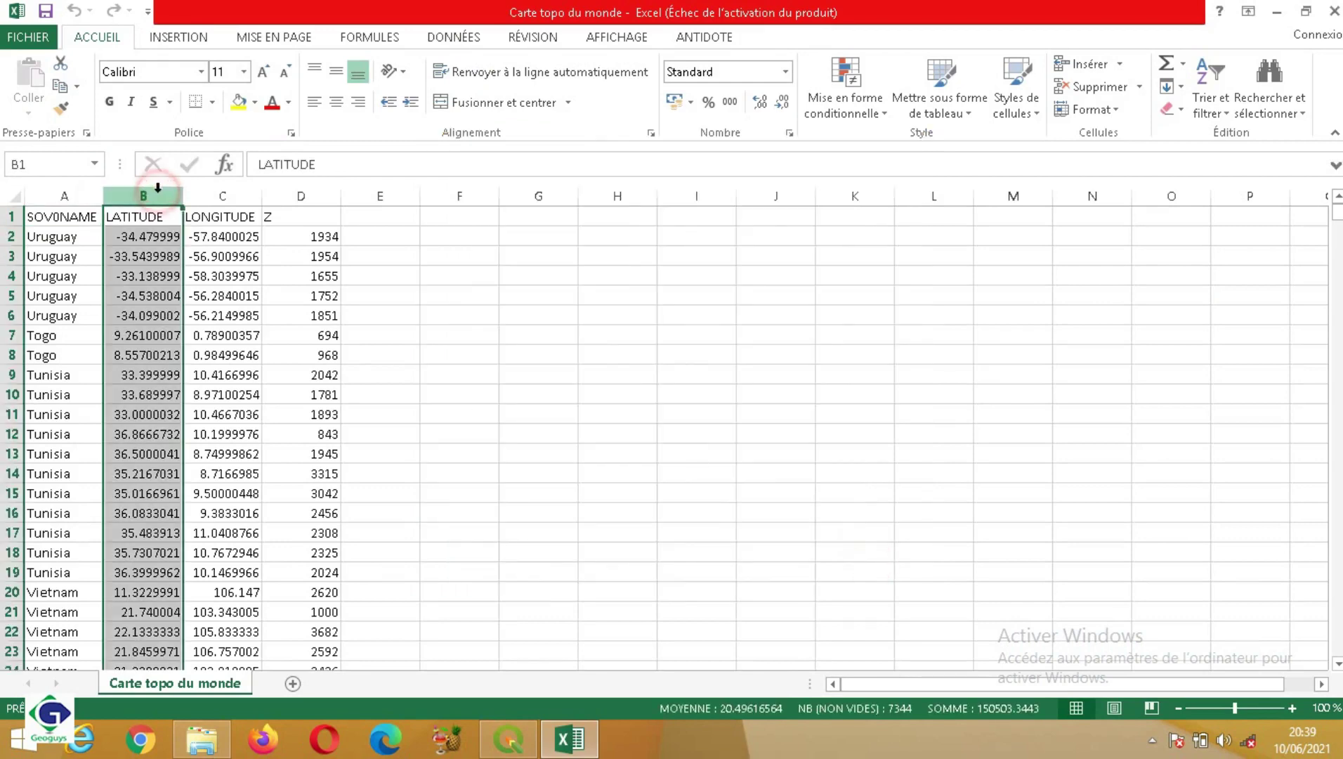
pyautogui.click(242, 190)
pyautogui.click(305, 194)
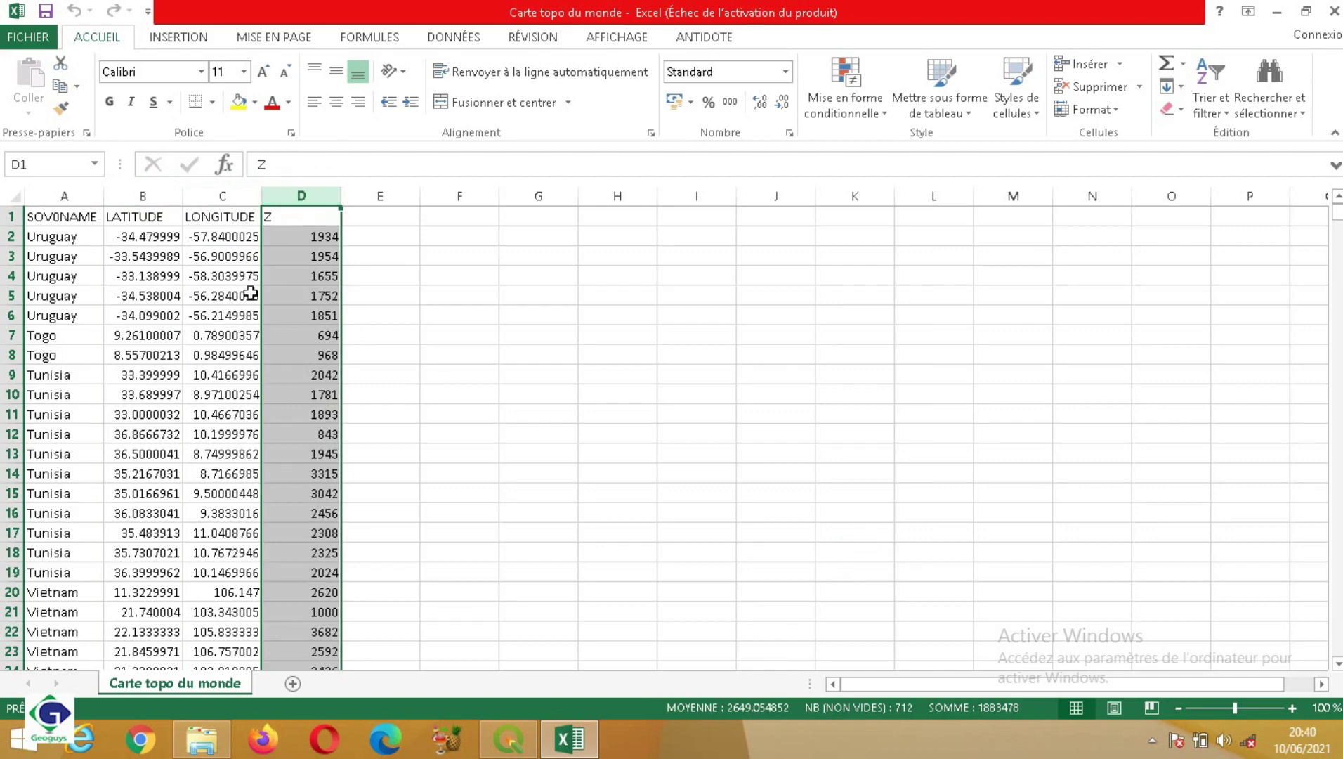
pyautogui.click(1334, 10)
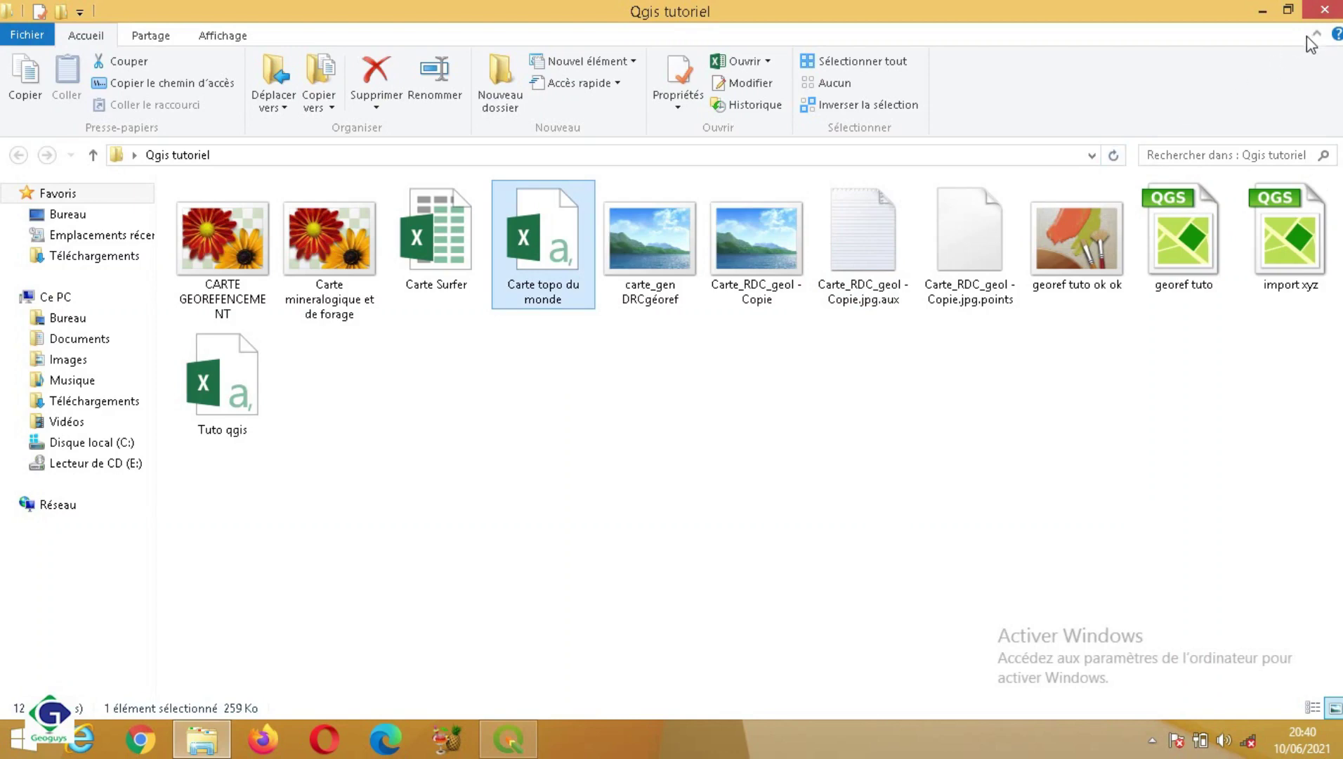
pyautogui.click(1323, 11)
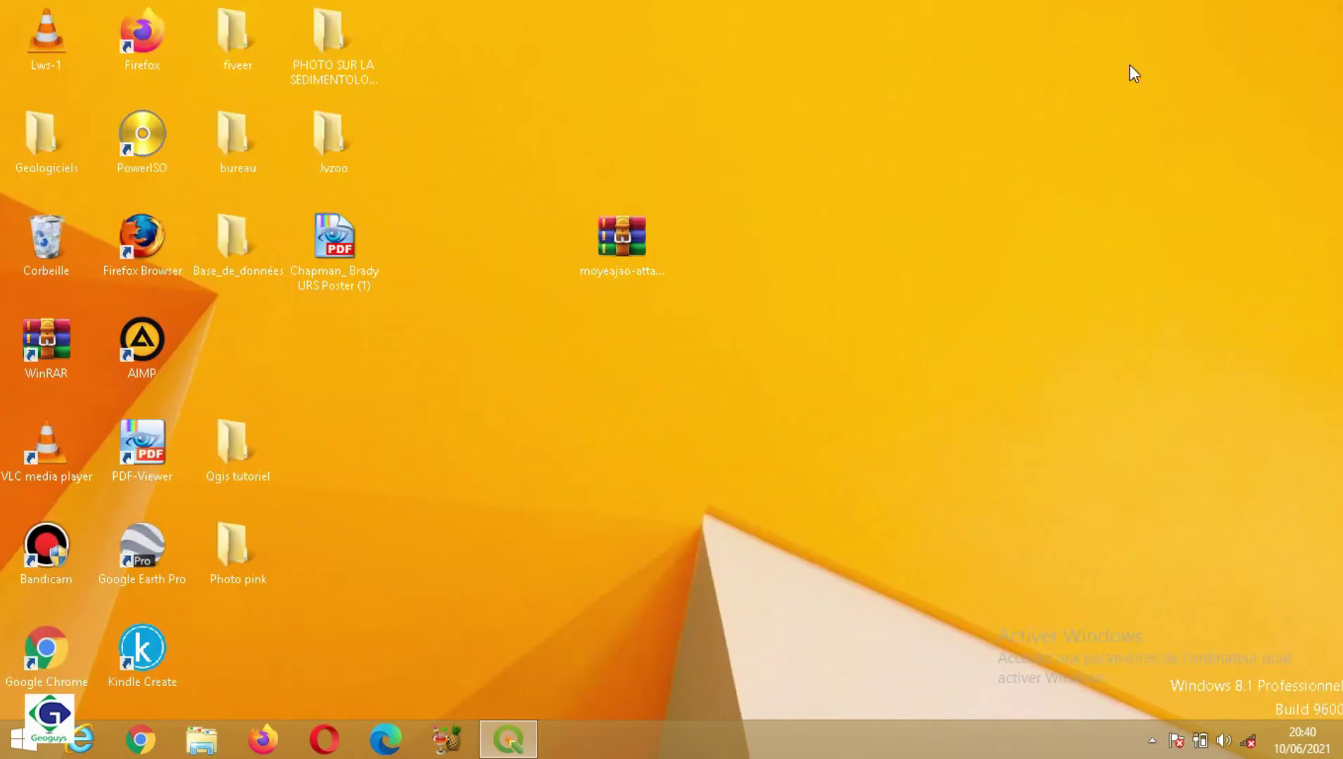
# - Switch back to QGIS and choose Carte topo du monde.csv as the source file for a delimited text layer
pyautogui.click(509, 737)
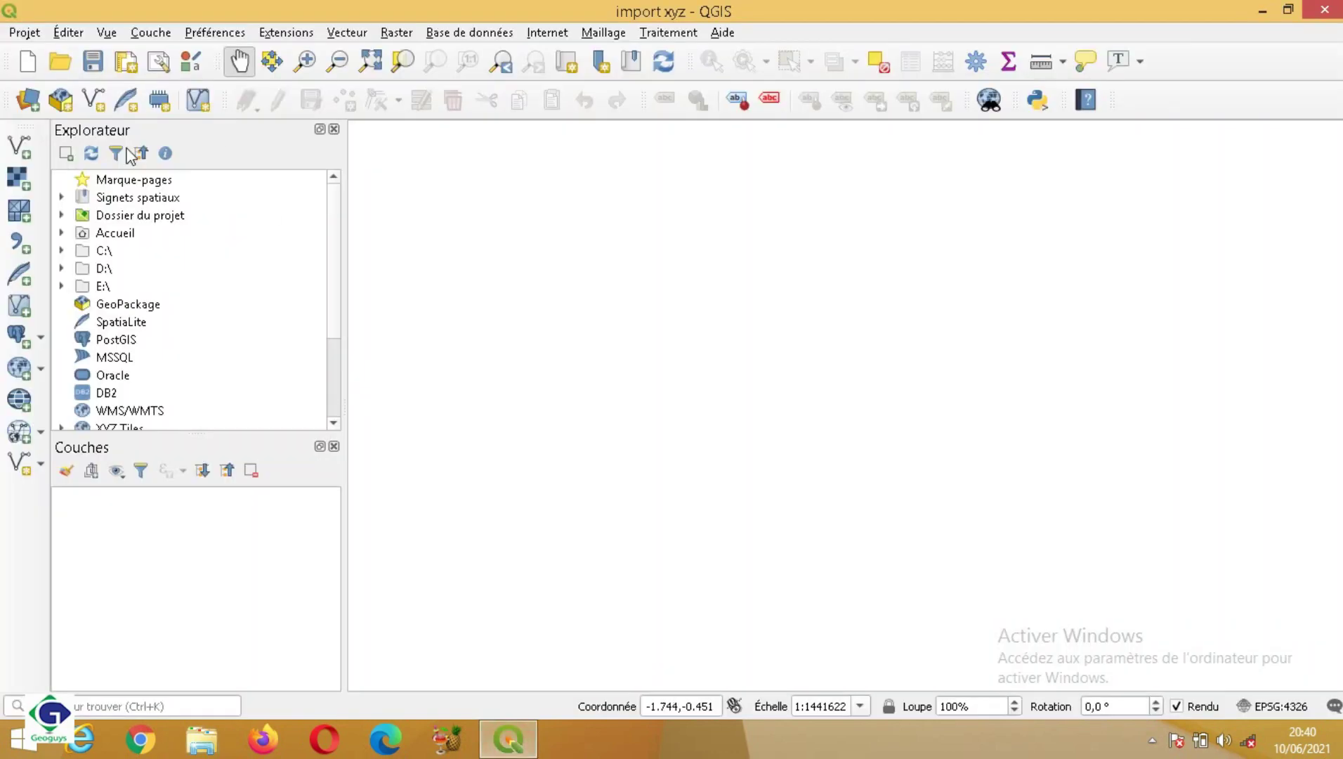
pyautogui.click(21, 246)
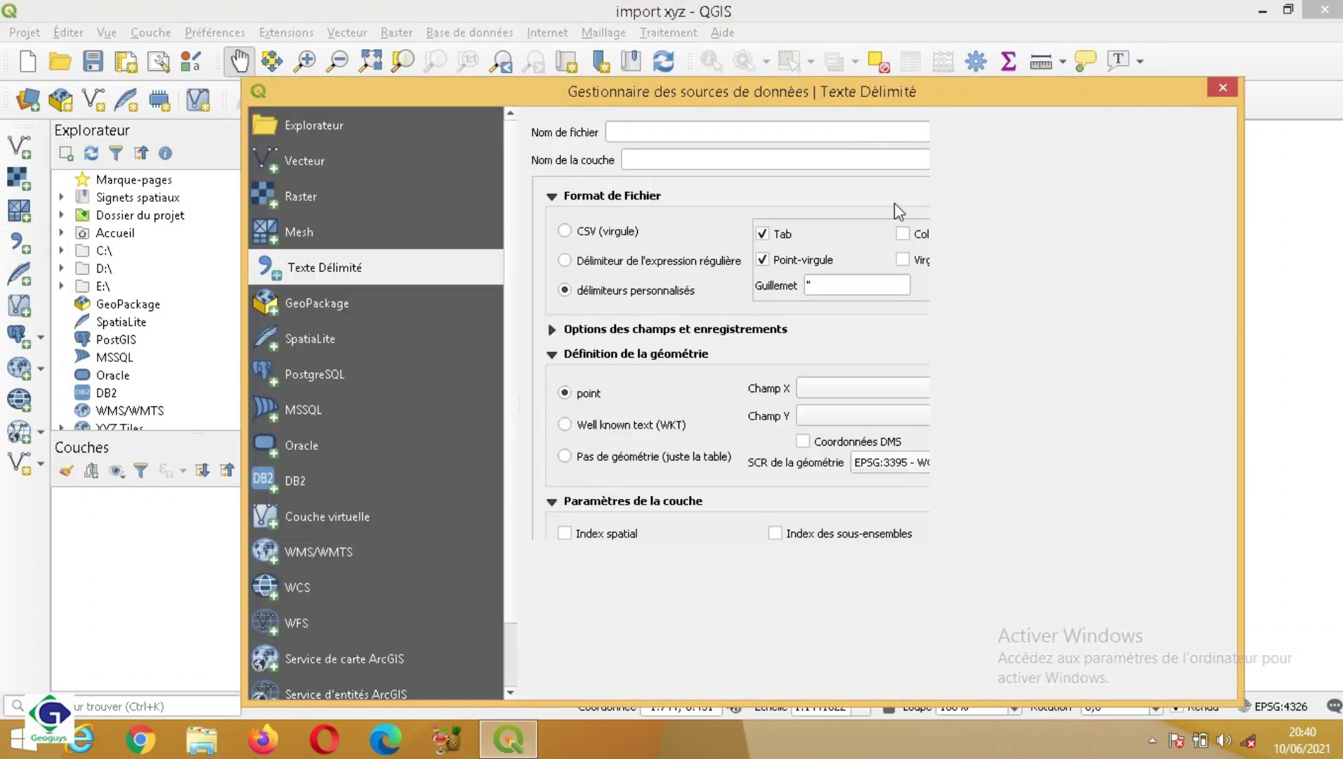
pyautogui.click(307, 210)
pyautogui.click(308, 280)
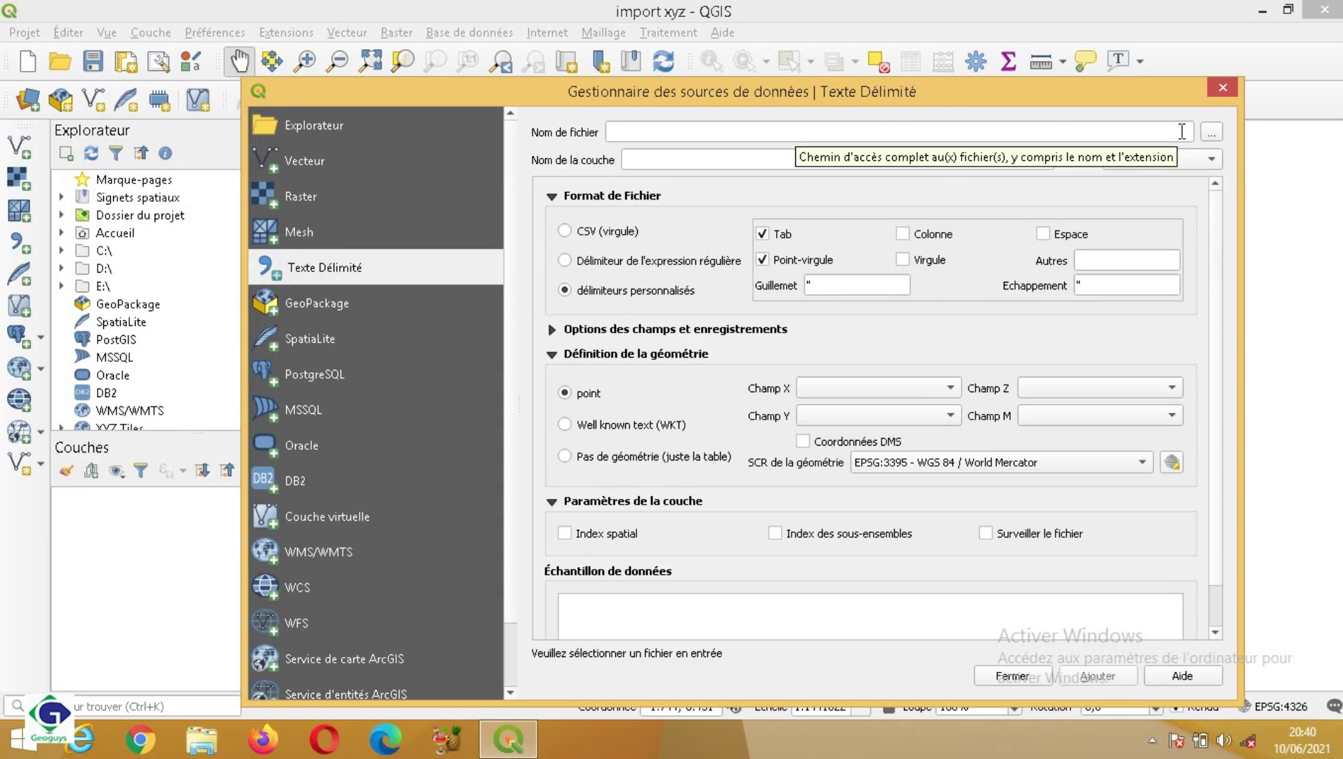
pyautogui.click(1211, 131)
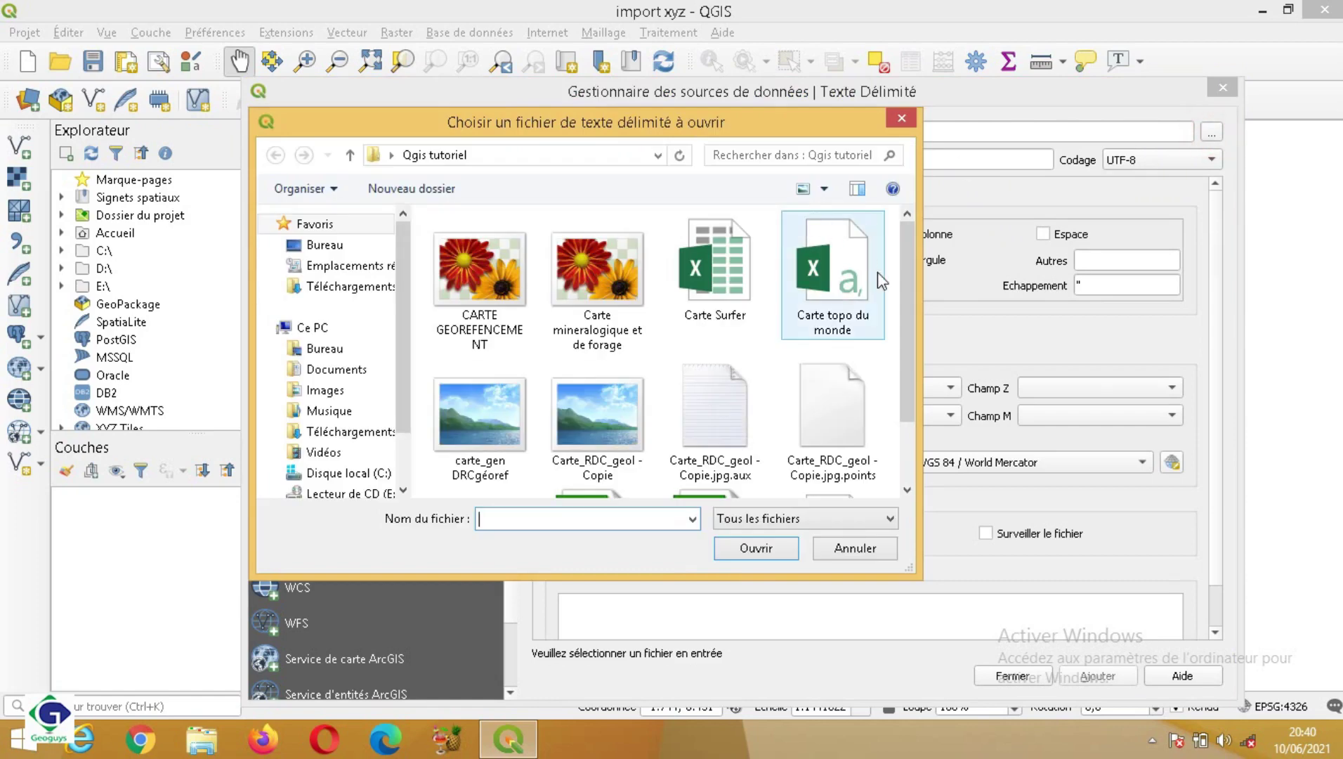
pyautogui.click(852, 301)
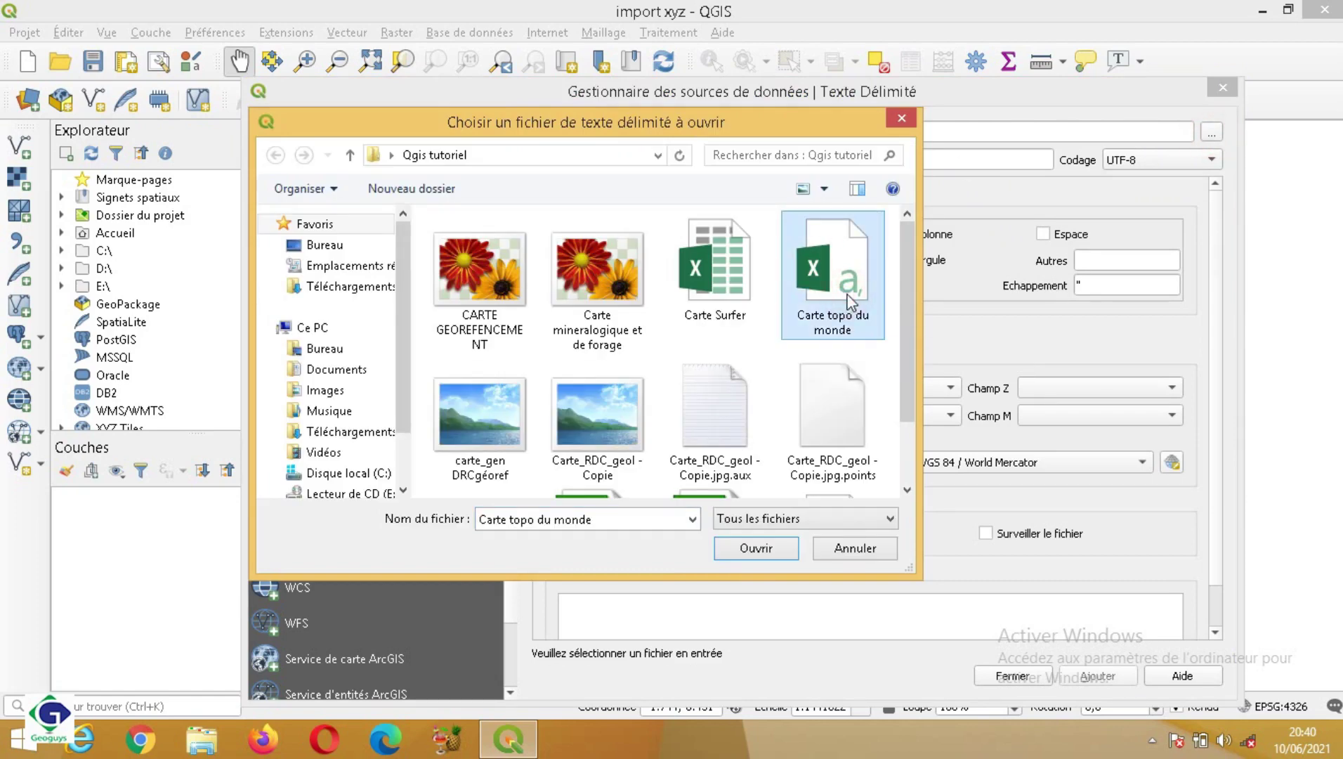
pyautogui.click(744, 554)
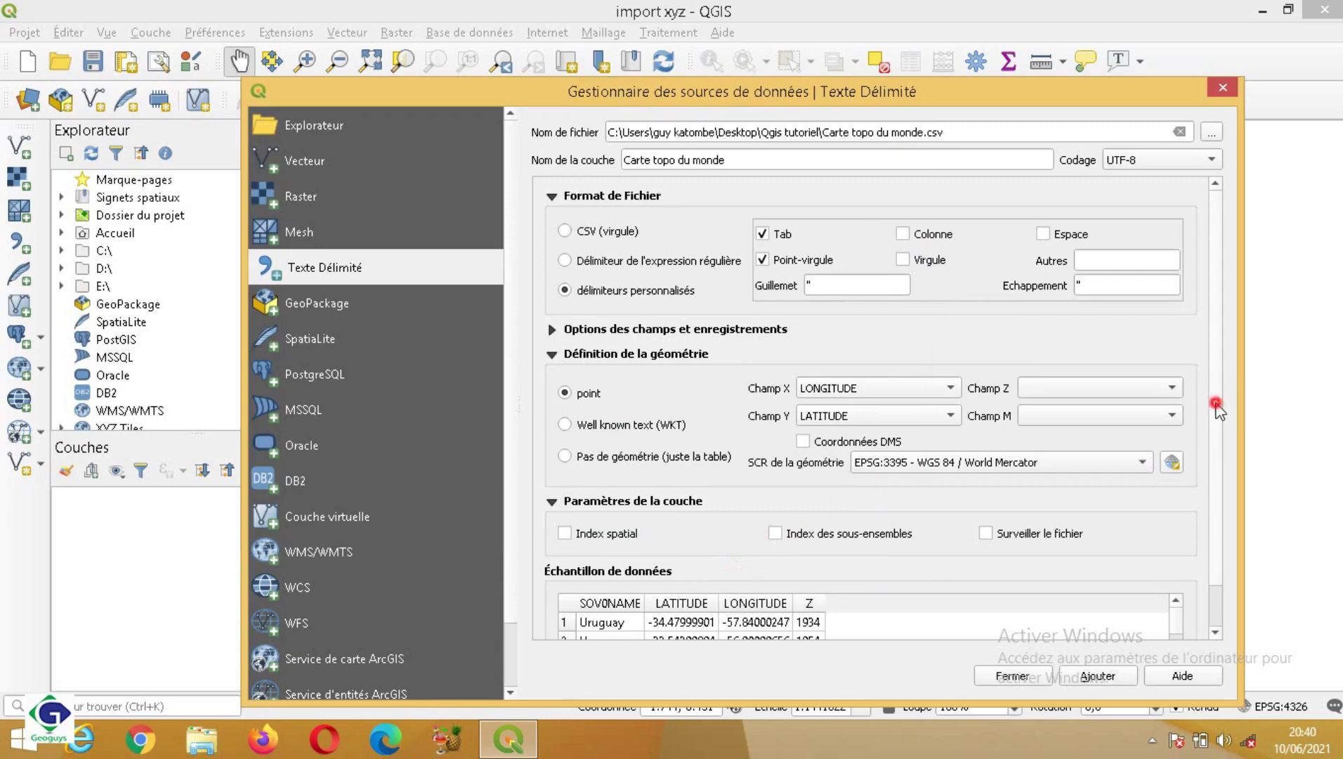
# - Disable the semicolon and Tab delimiters in the custom delimiter settings of the file format
pyautogui.scroll(-2, 1215, 476)
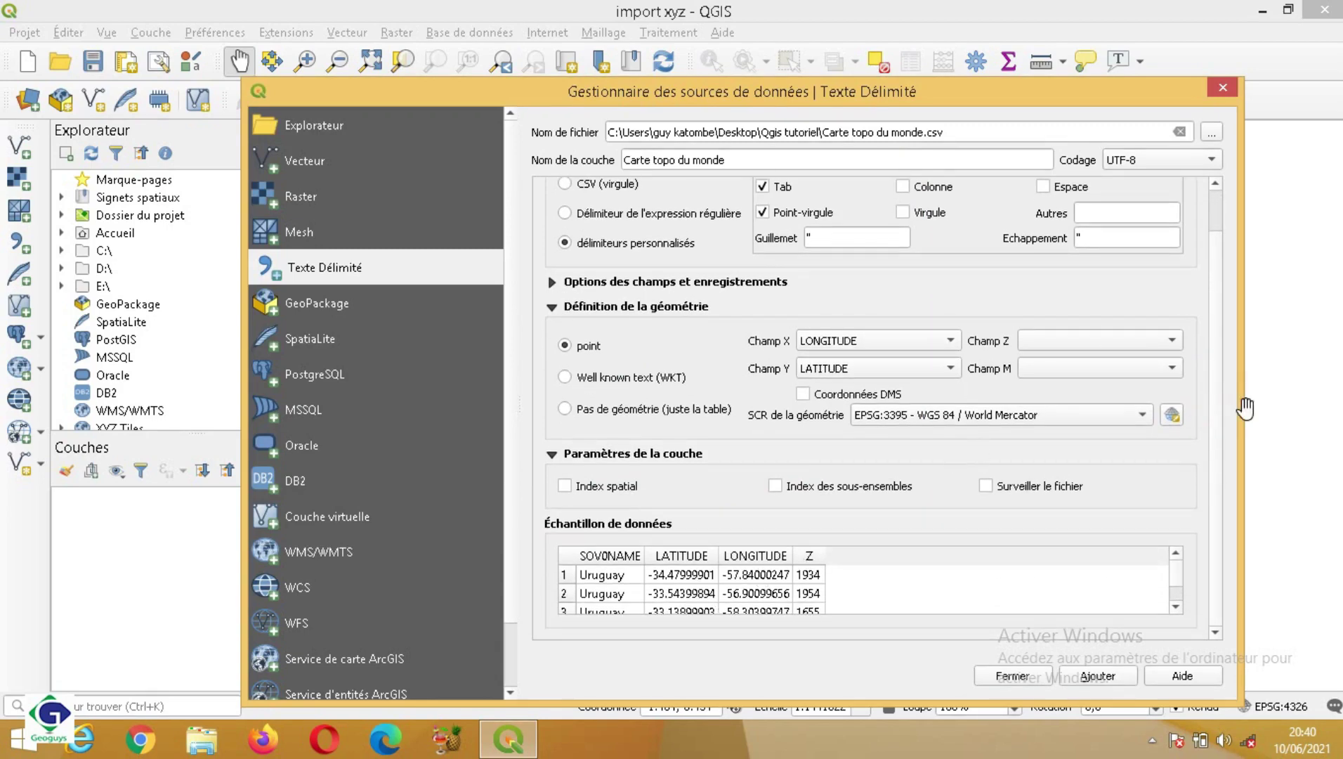
pyautogui.scroll(2, 1218, 421)
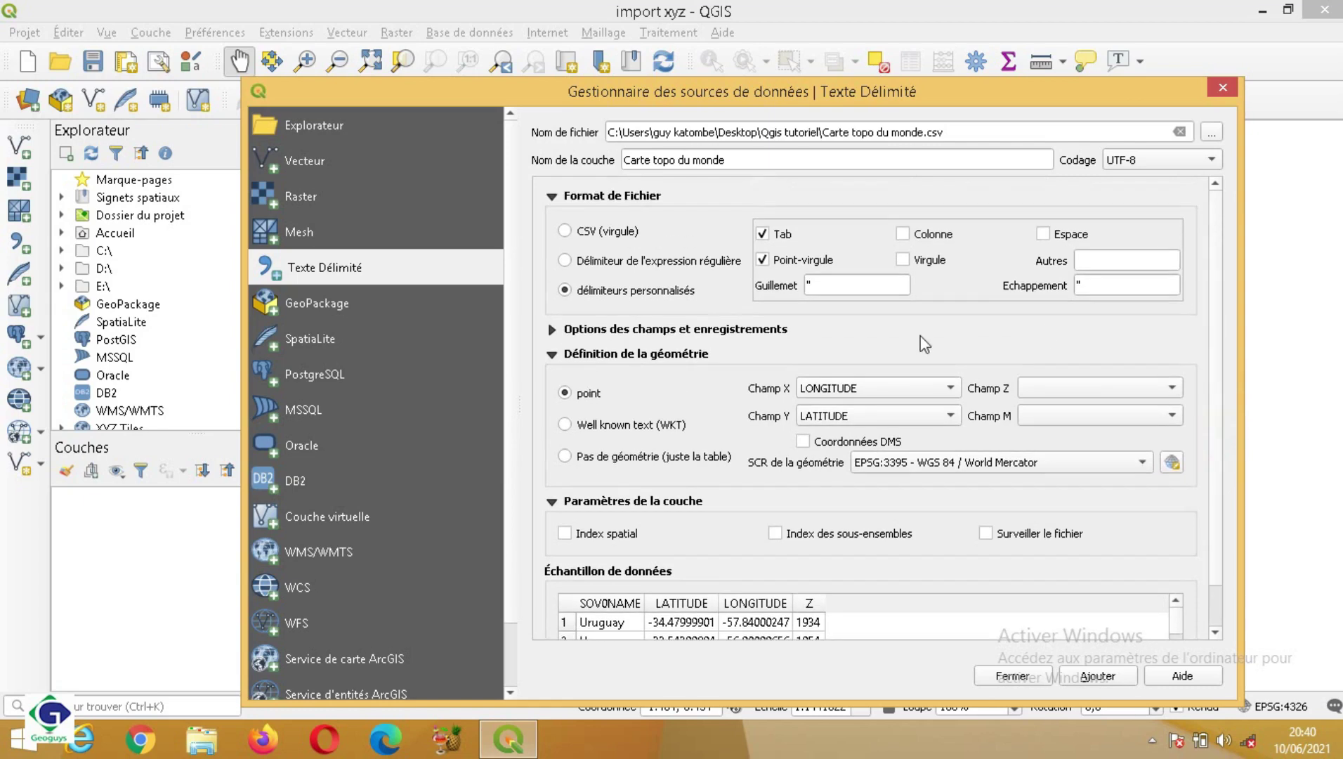
pyautogui.click(763, 259)
pyautogui.click(764, 236)
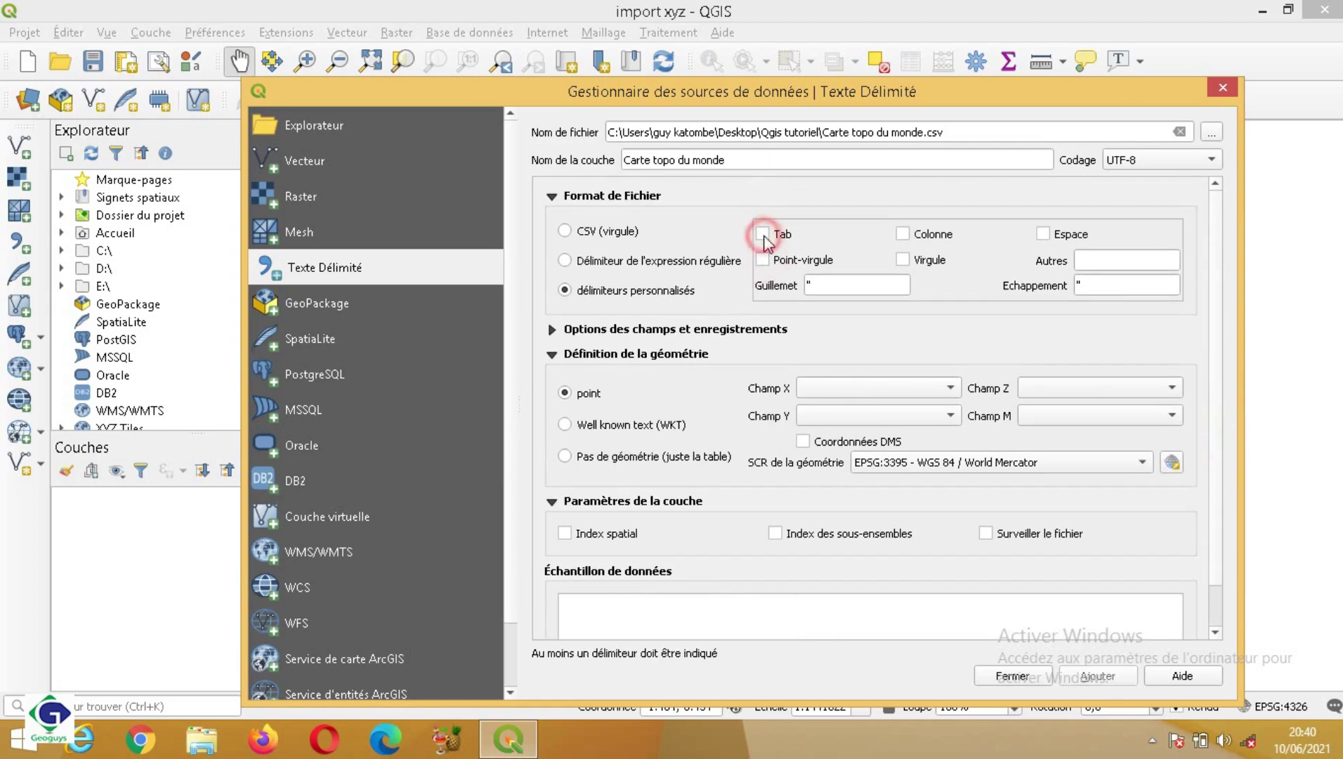
# - Try the comma CSV and regular expression delimiter formats against the sample data
pyautogui.click(565, 231)
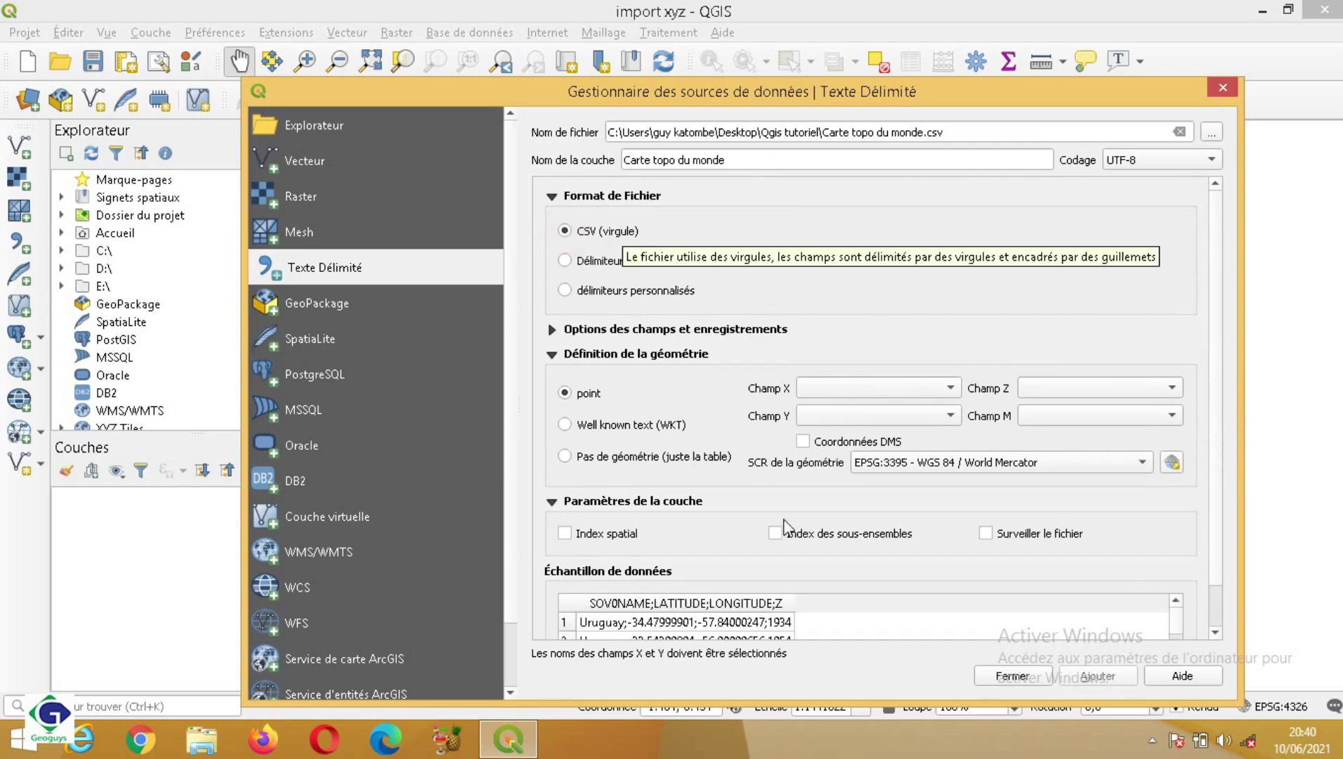
pyautogui.click(1214, 541)
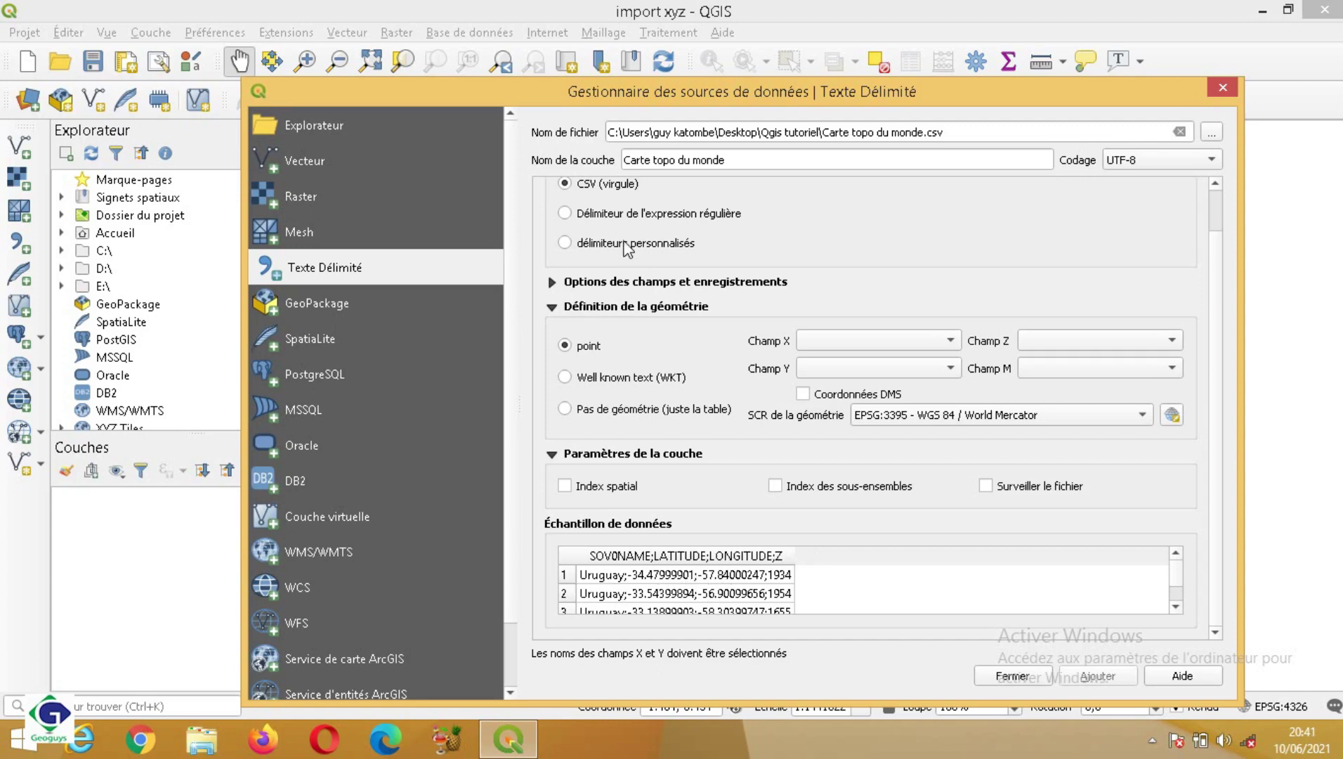
pyautogui.click(565, 213)
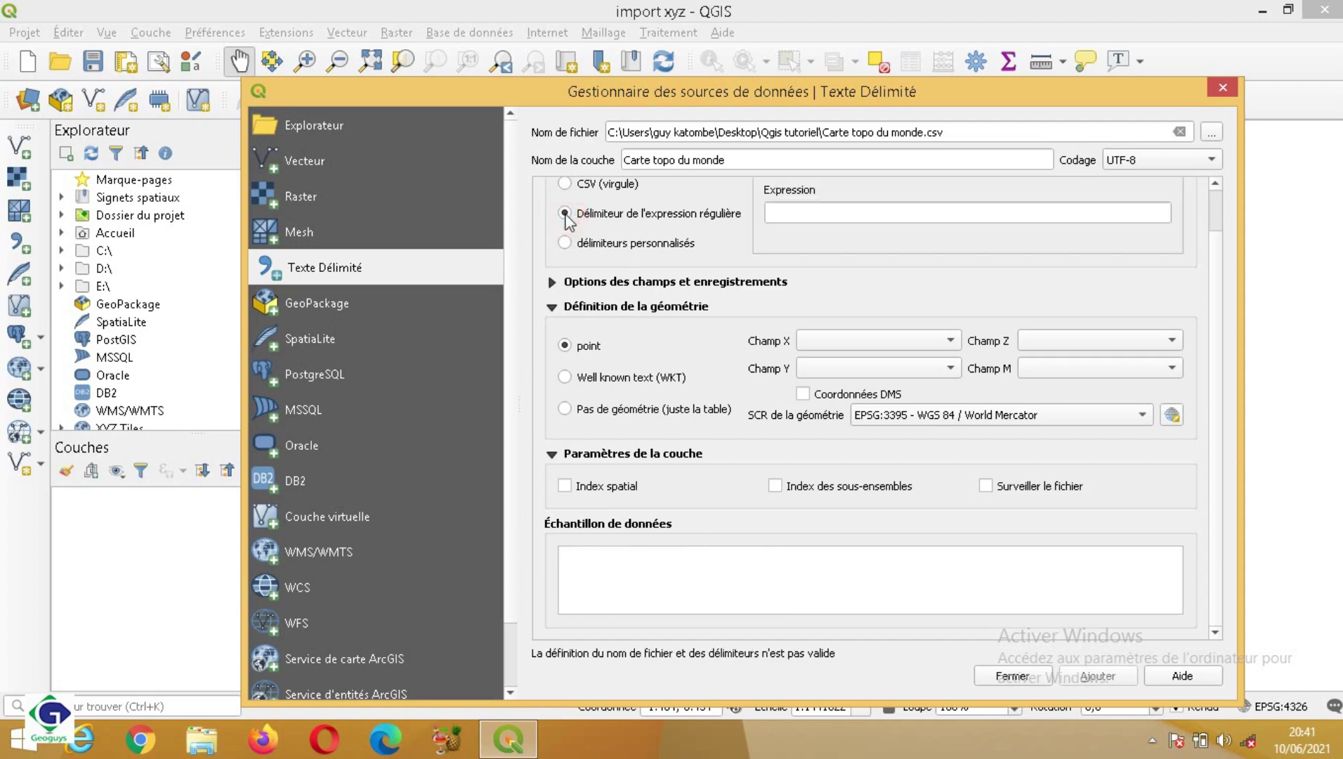
# - Set the file format to custom delimiters with the semicolon (Point-virgule) enabled
pyautogui.click(565, 243)
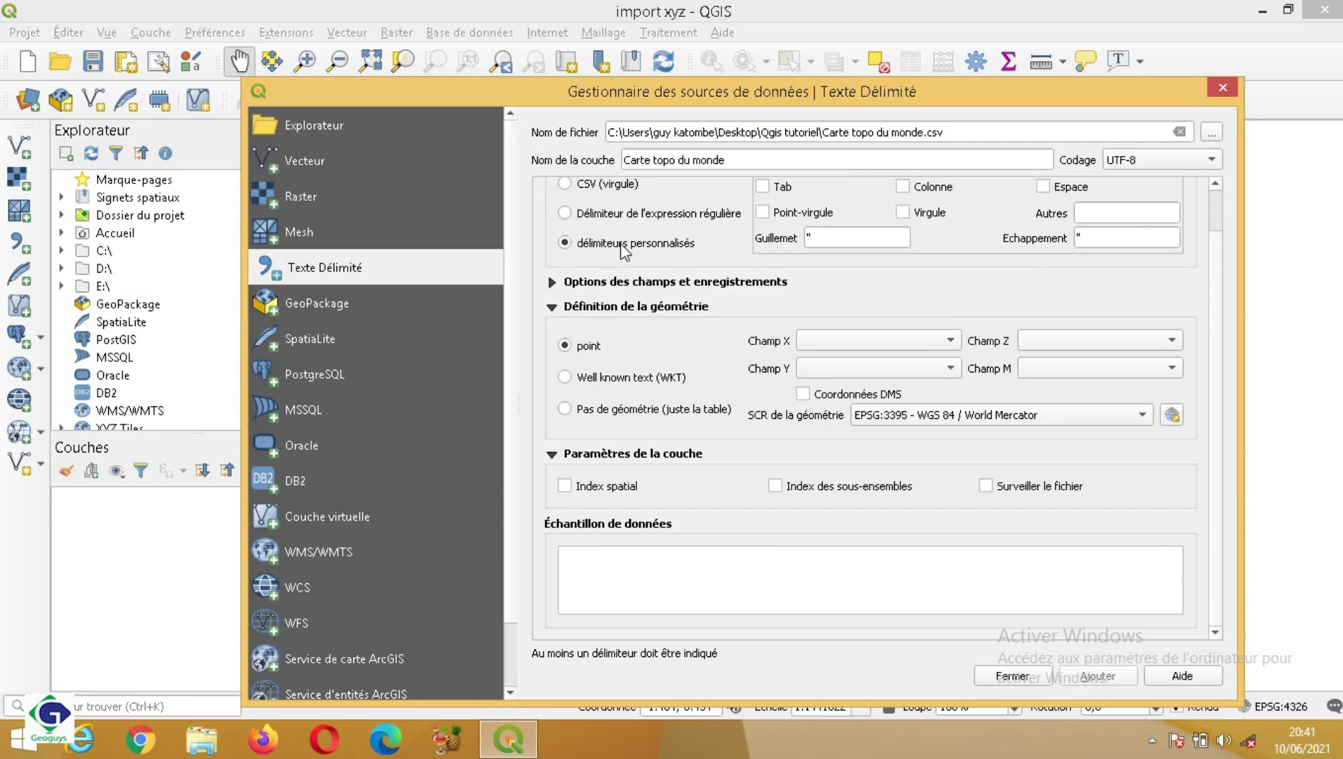
pyautogui.click(762, 213)
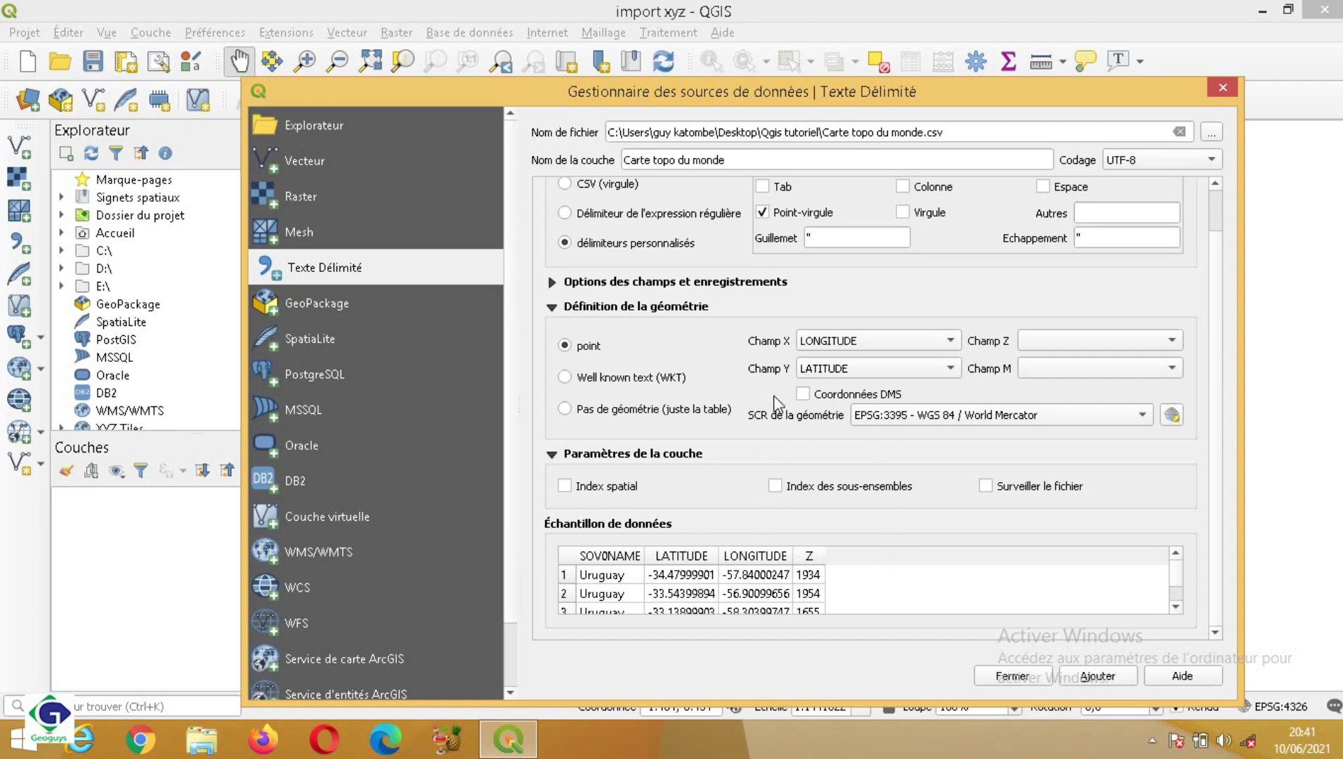
# - Keep LONGITUDE as the X field and set the geometry's coordinate reference system to EPSG:4326 - WGS 84
pyautogui.click(896, 343)
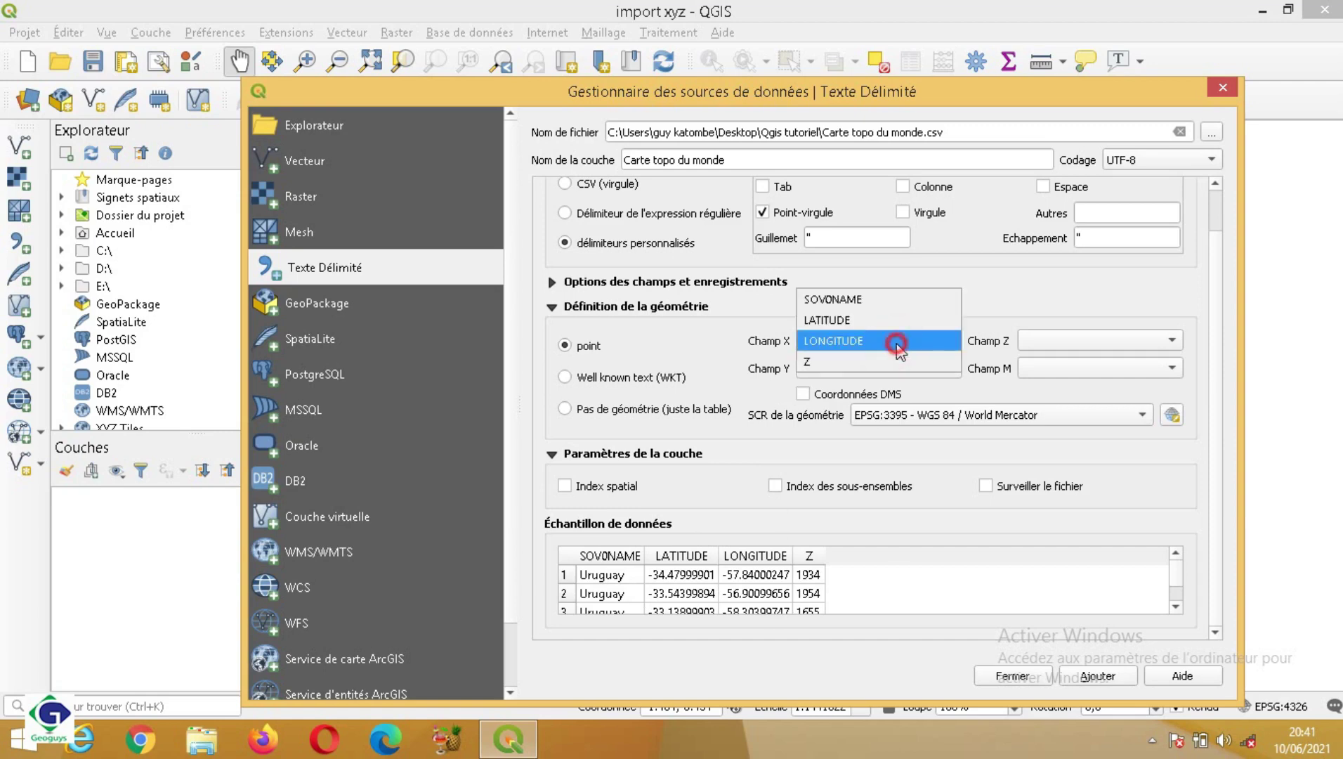
pyautogui.click(896, 343)
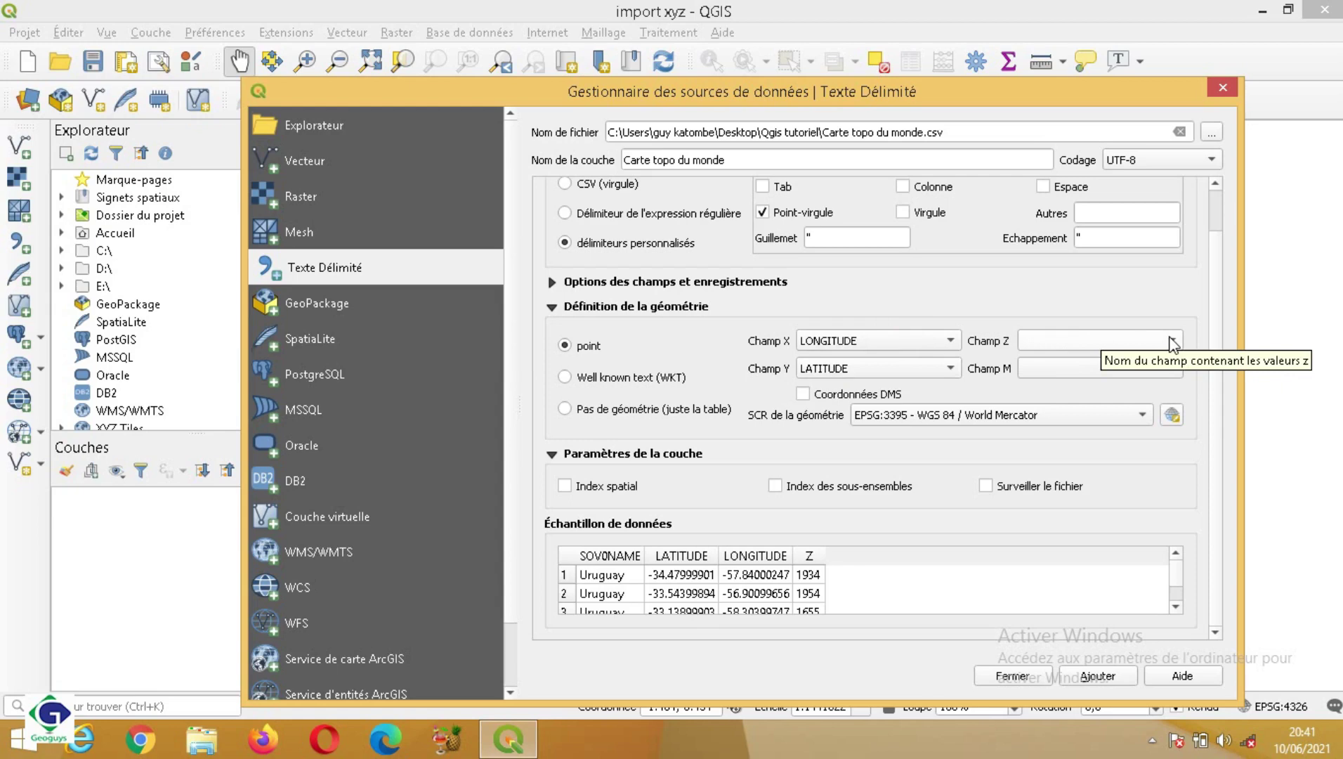
pyautogui.click(1171, 416)
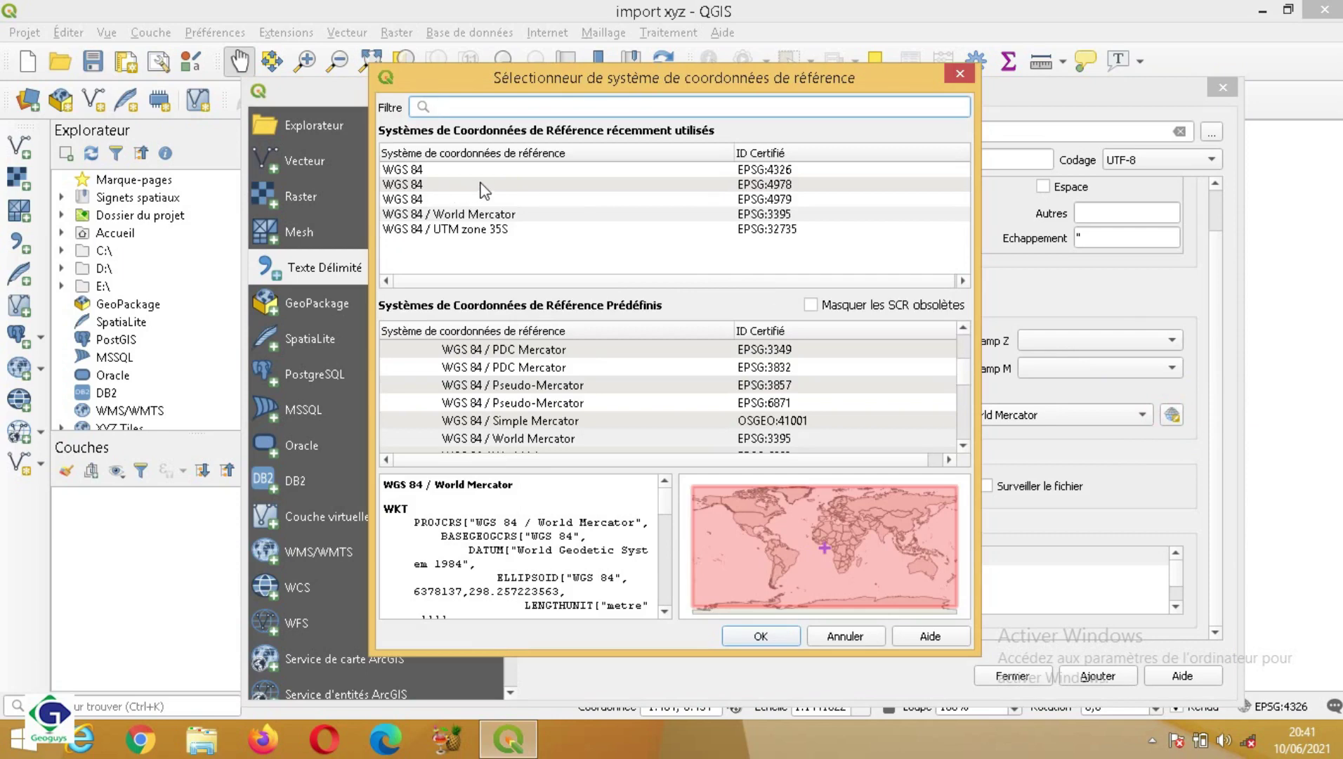
pyautogui.click(466, 169)
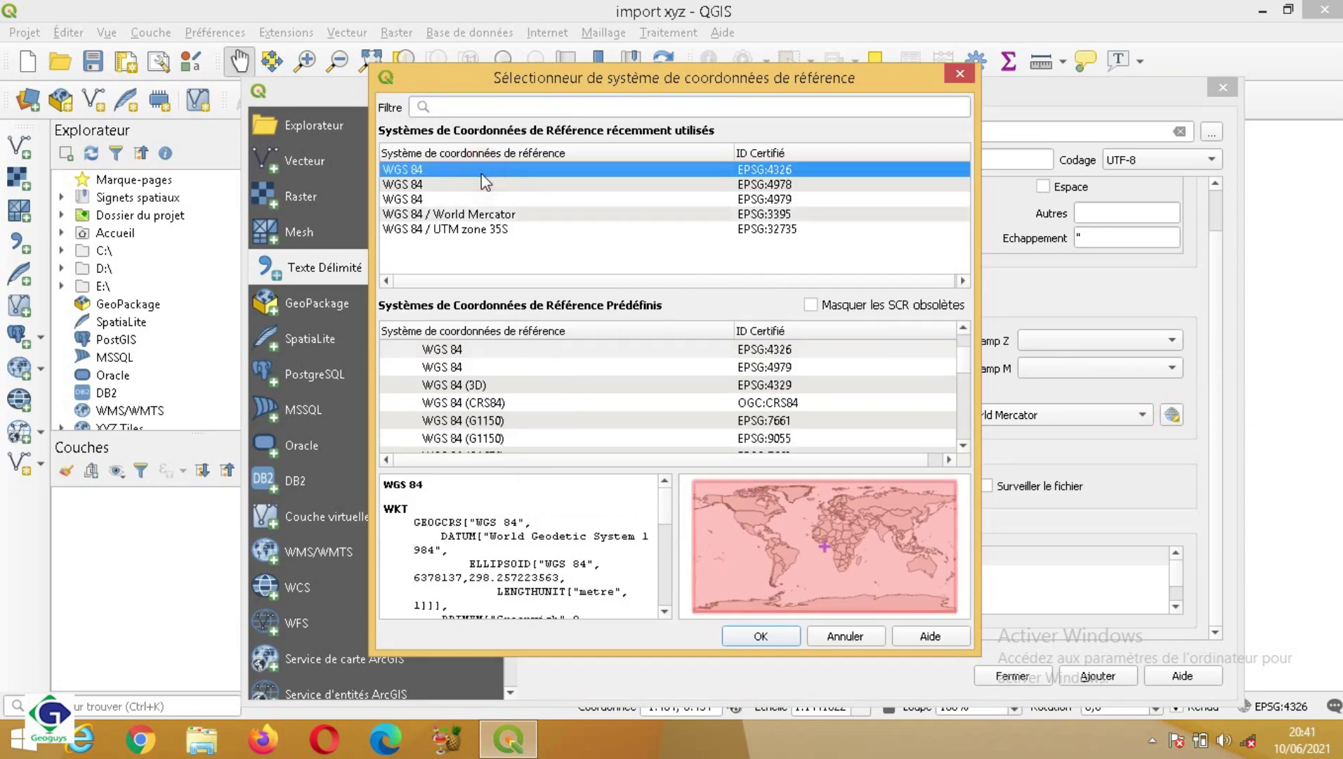
pyautogui.click(586, 345)
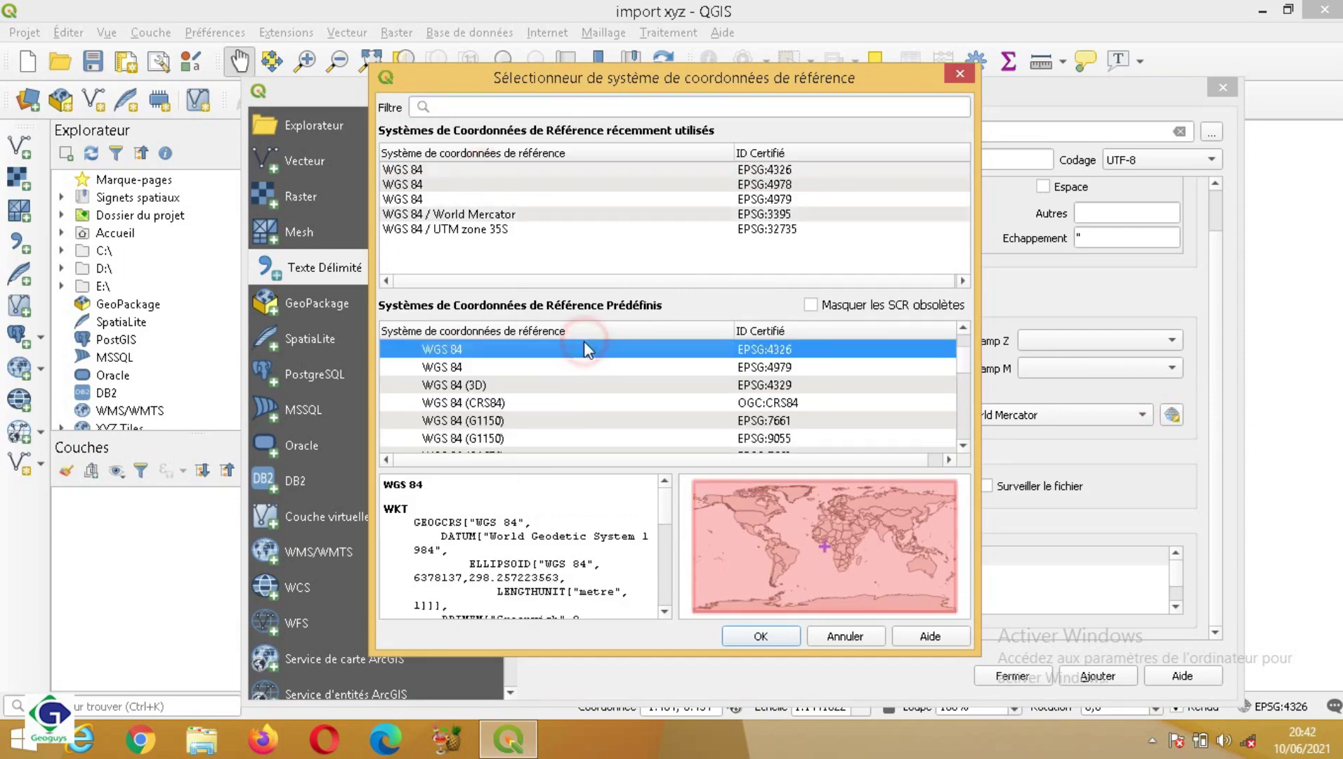
pyautogui.click(774, 643)
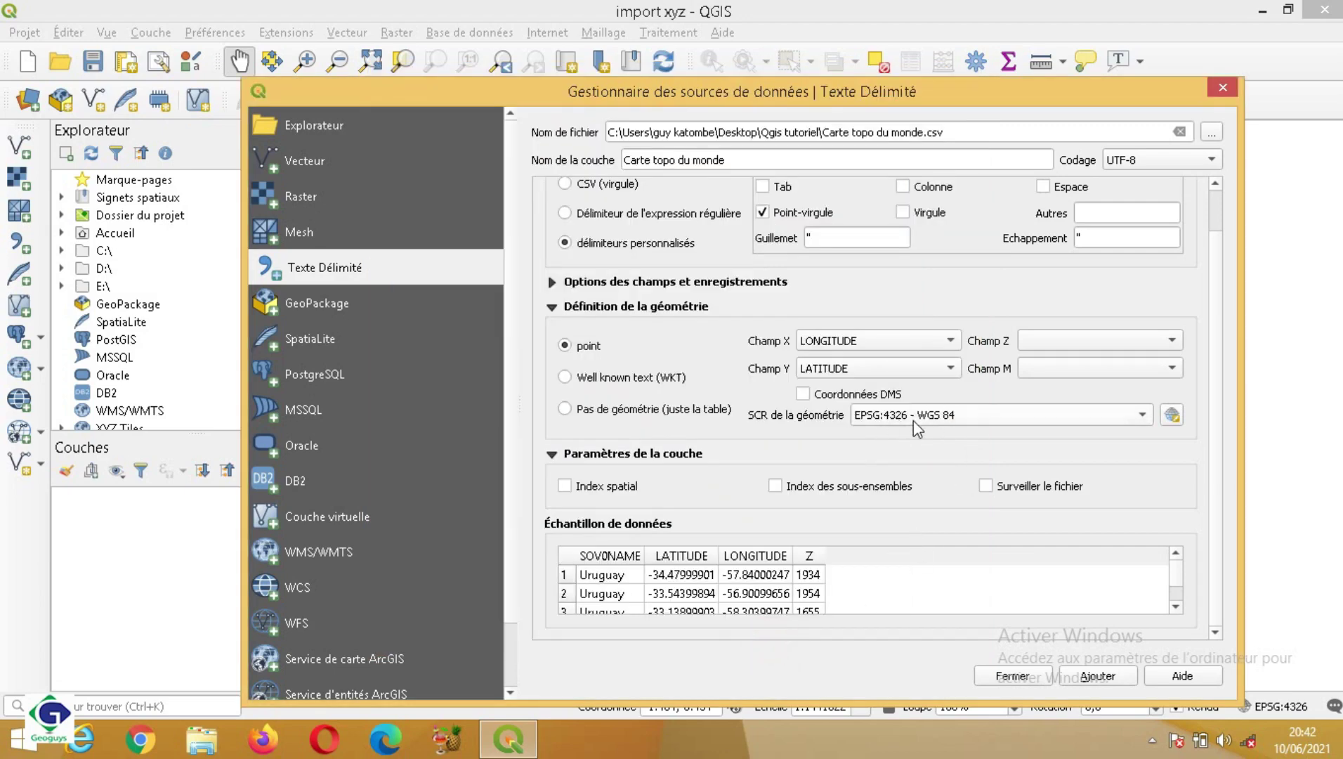
# - Add the delimited text layer to the map and close the data source manager
pyautogui.click(1096, 677)
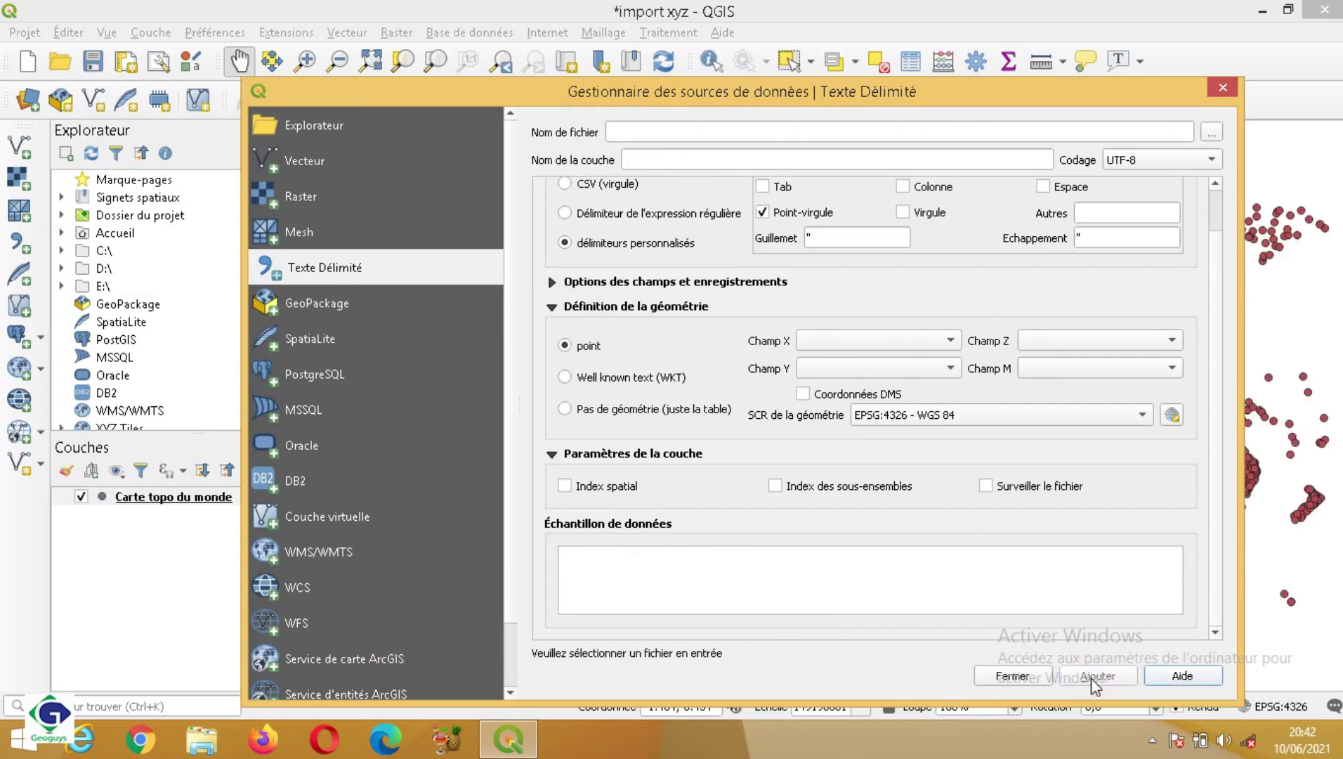
pyautogui.click(1019, 678)
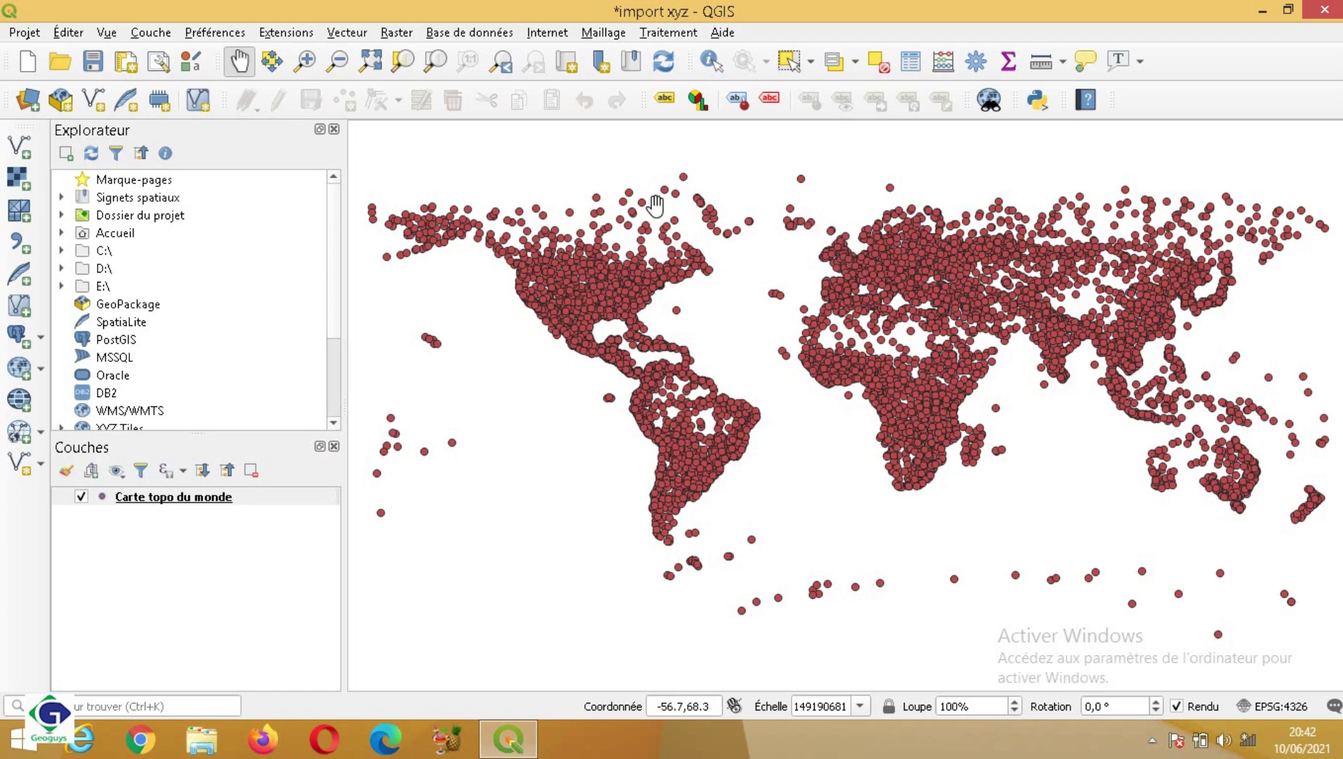
# - Review the symbology properties and the attribute table of the Carte topo du monde layer
pyautogui.click(305, 61)
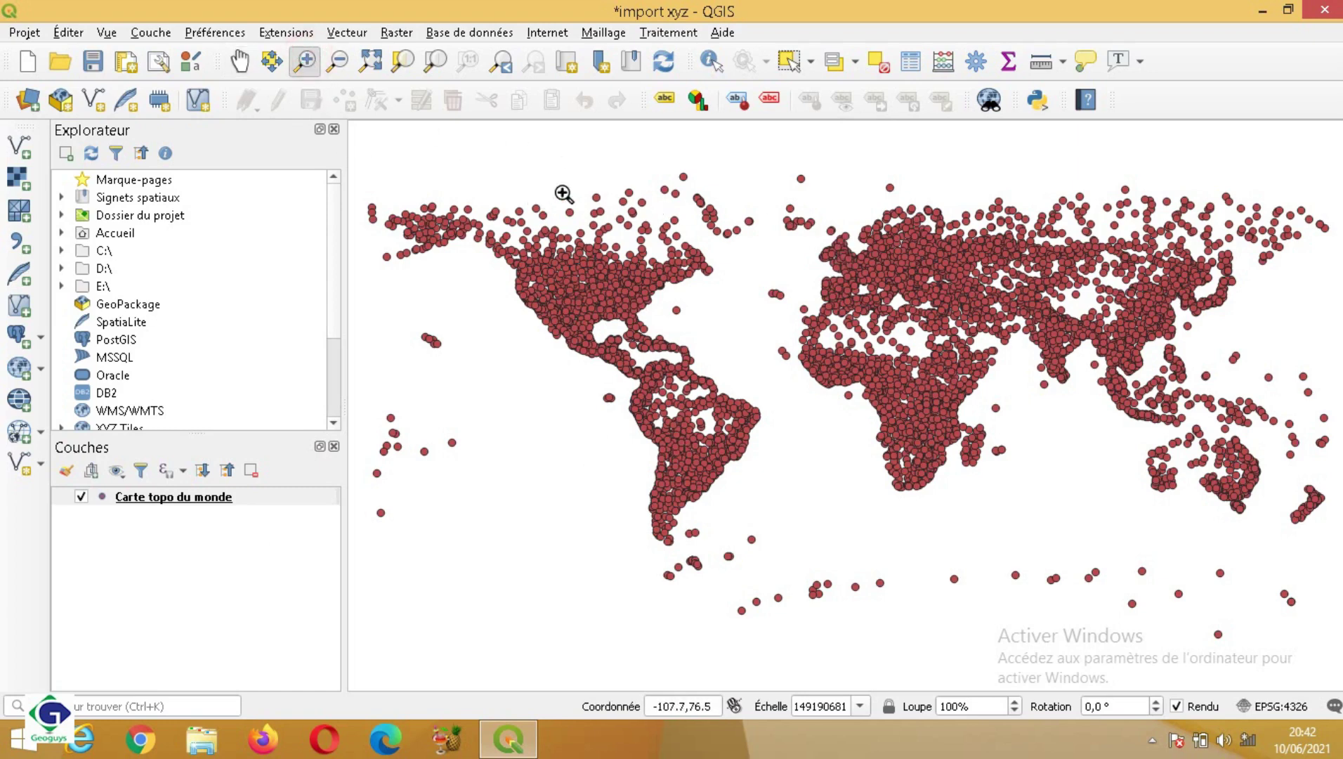
pyautogui.moveTo(839, 311); pyautogui.dragTo(1186, 625)
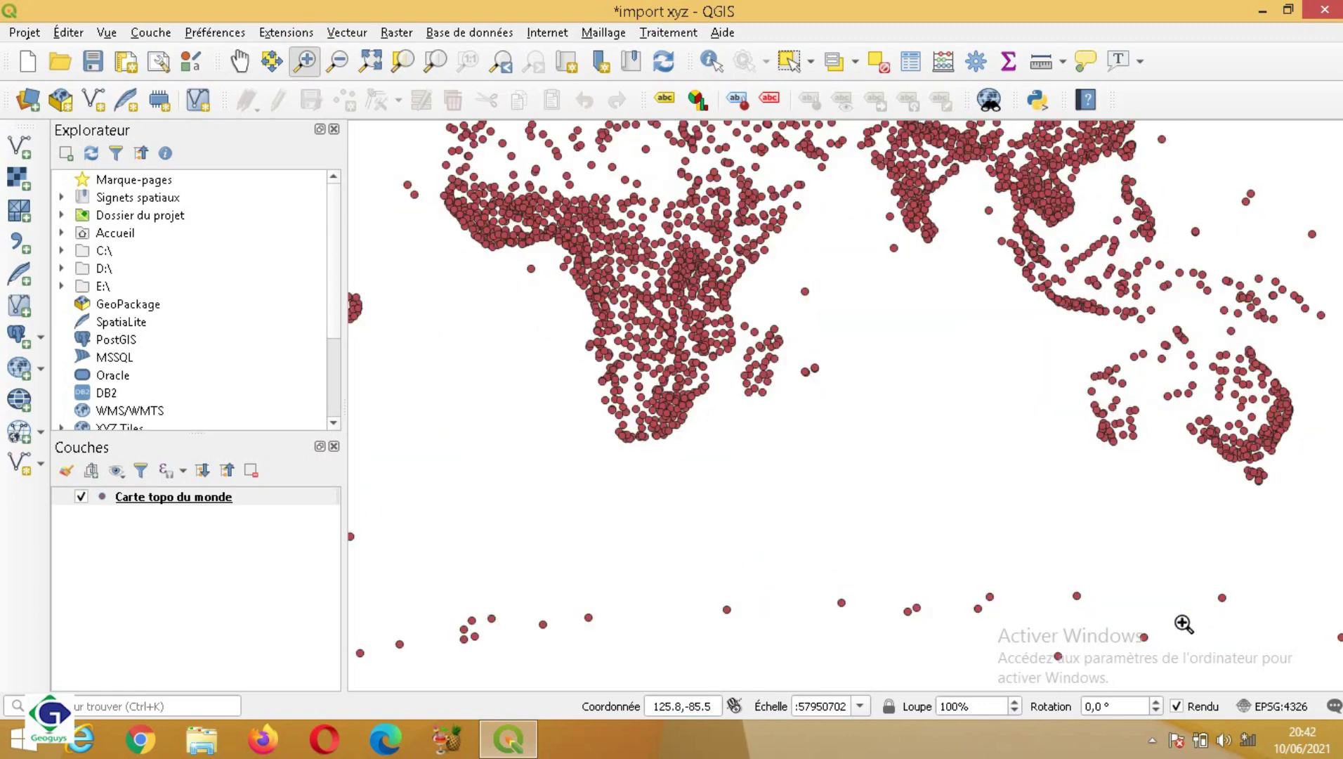
pyautogui.moveTo(482, 149); pyautogui.dragTo(862, 410)
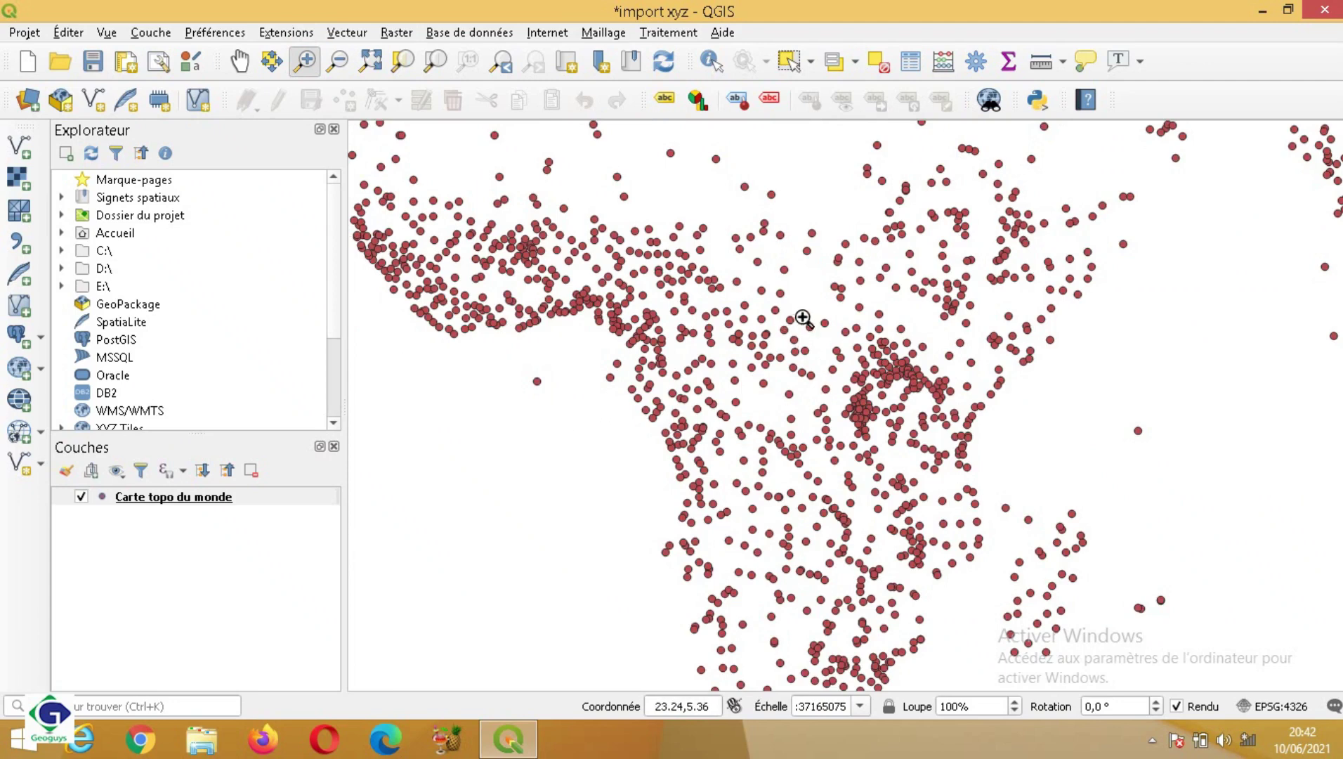
pyautogui.click(212, 498)
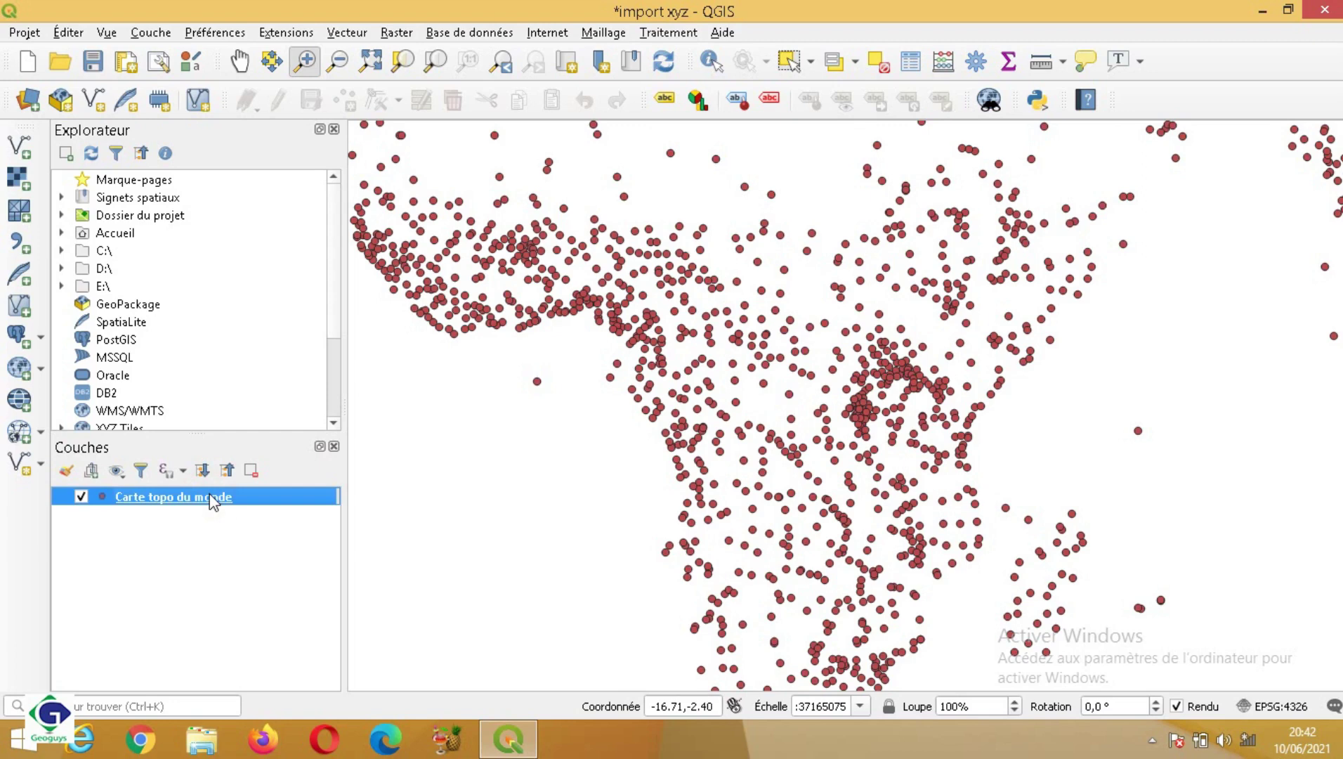
pyautogui.doubleClick(212, 499)
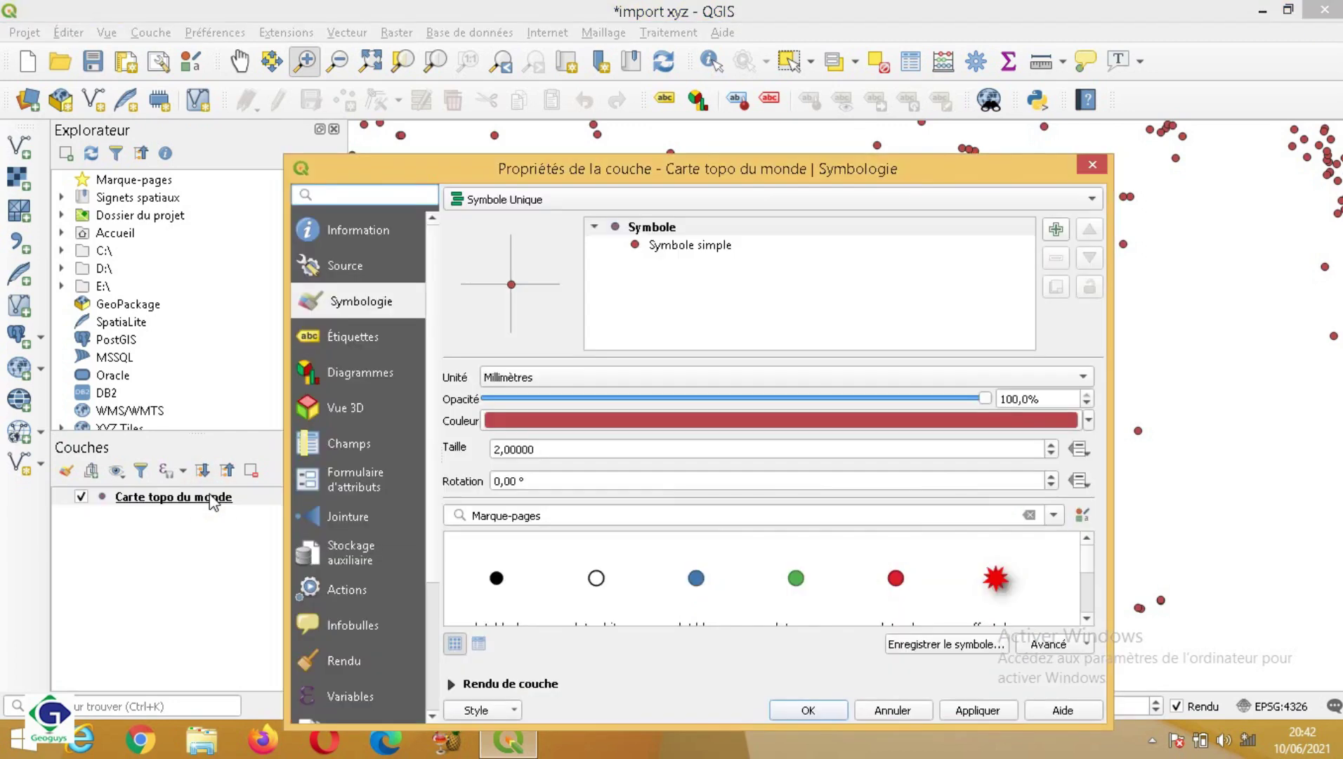
pyautogui.moveTo(753, 176); pyautogui.dragTo(765, 49)
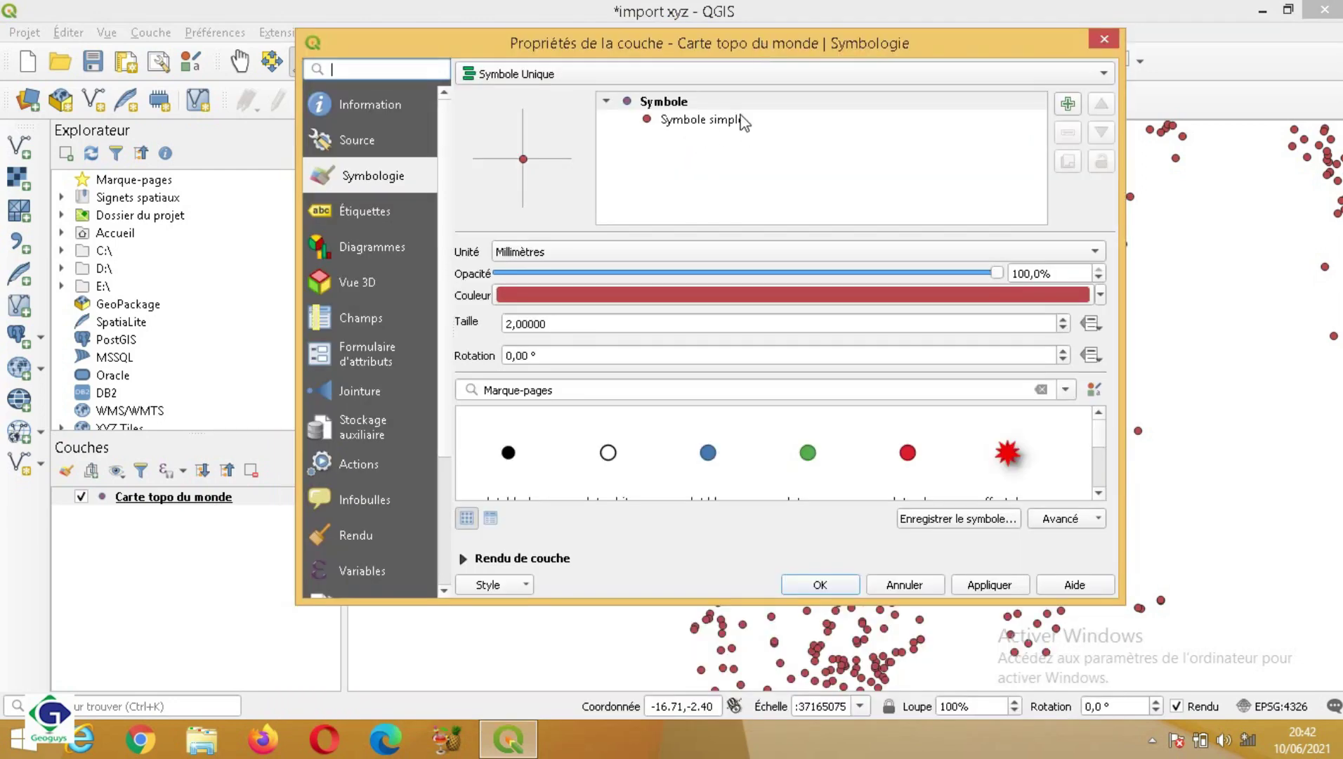
pyautogui.click(1114, 34)
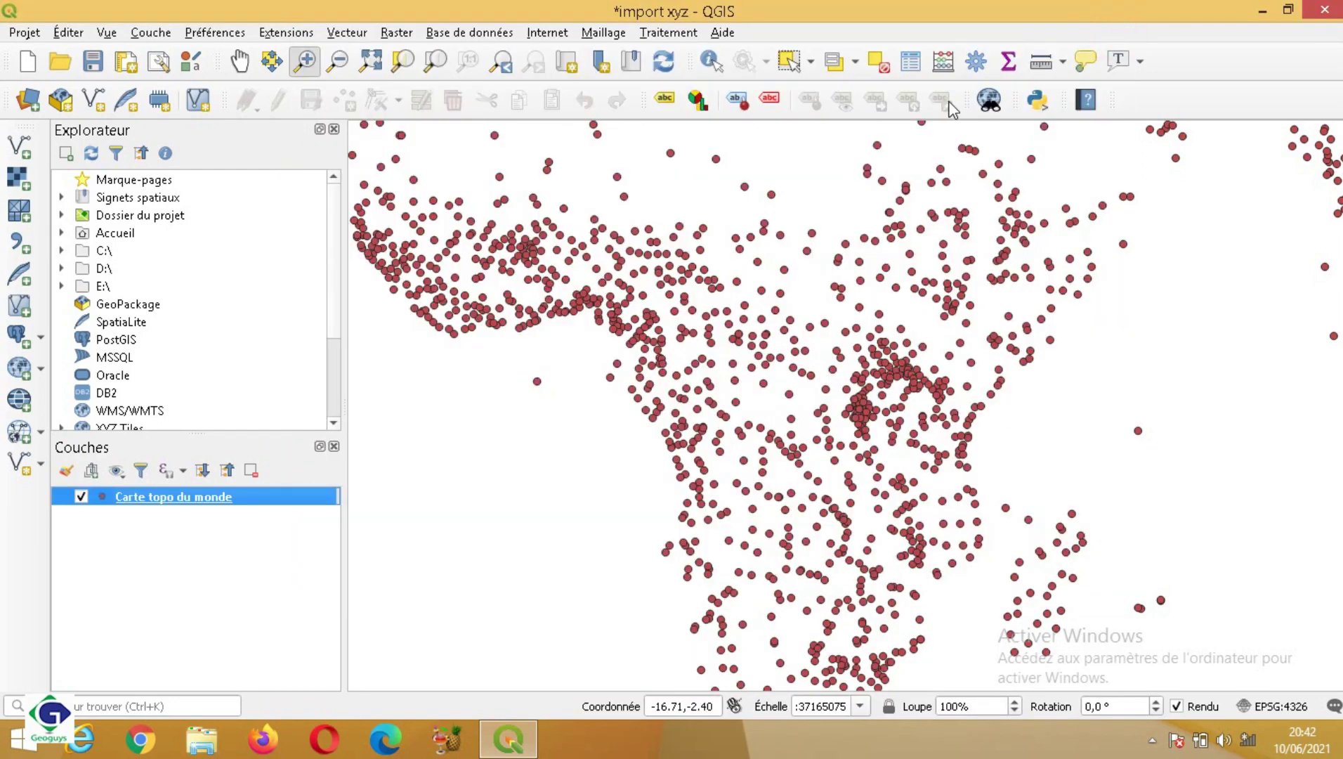
pyautogui.click(917, 64)
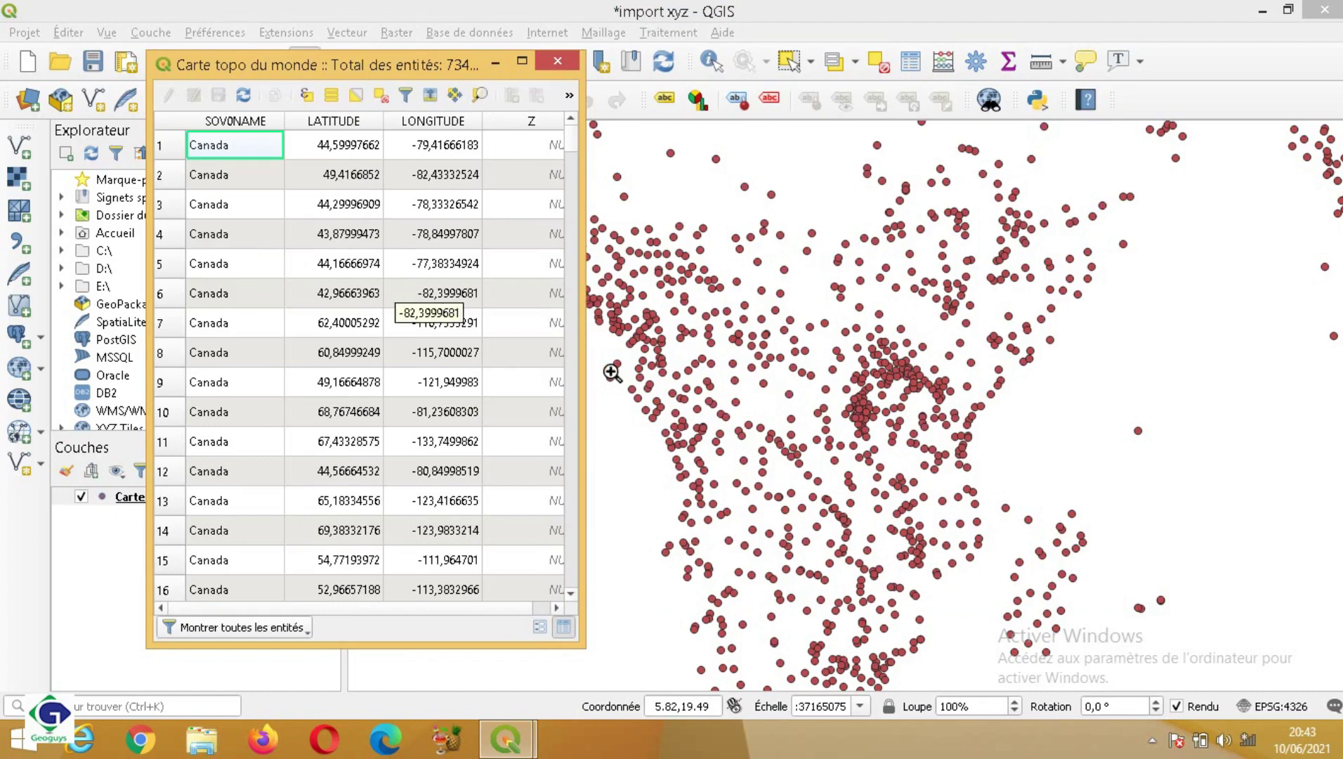
pyautogui.click(557, 60)
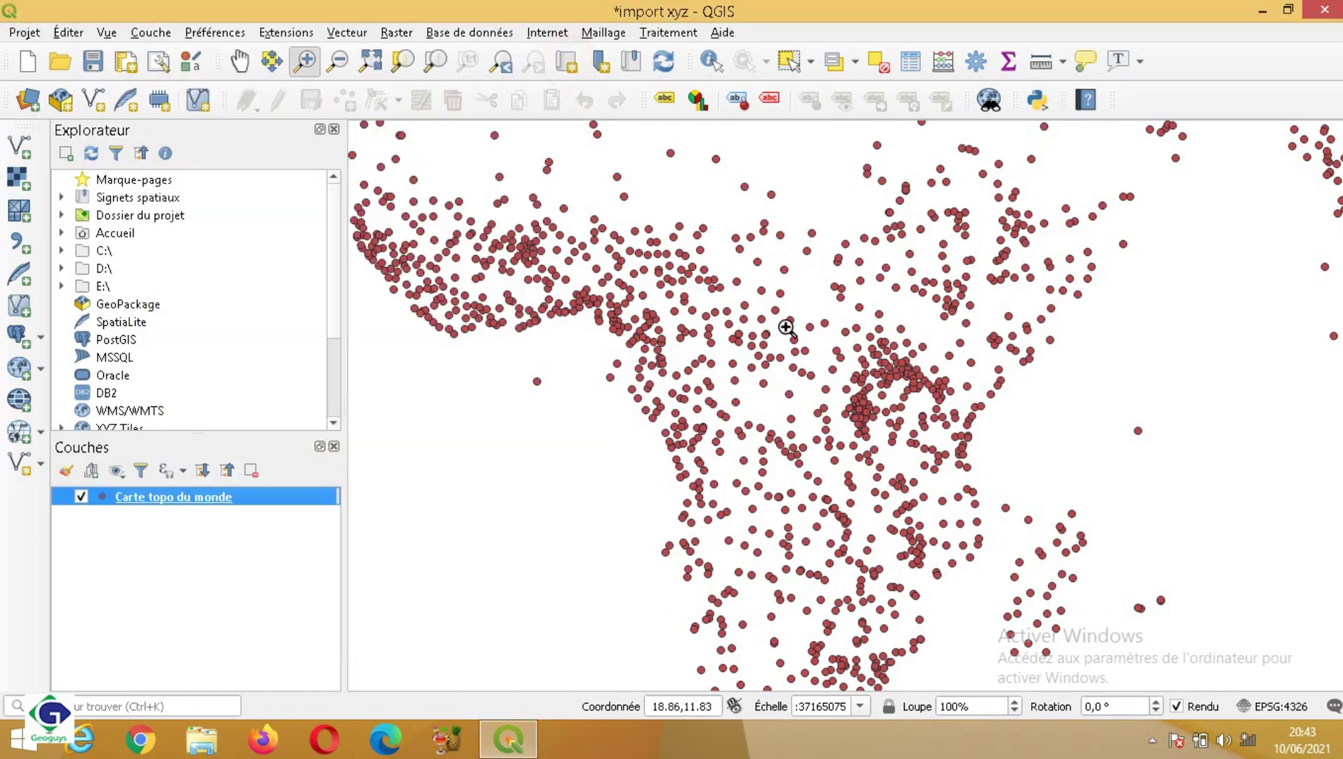
# - Enable simple labels (Étiquettes simples) on the Carte topo du monde layer using the SOV0NAME field
pyautogui.doubleClick(196, 500)
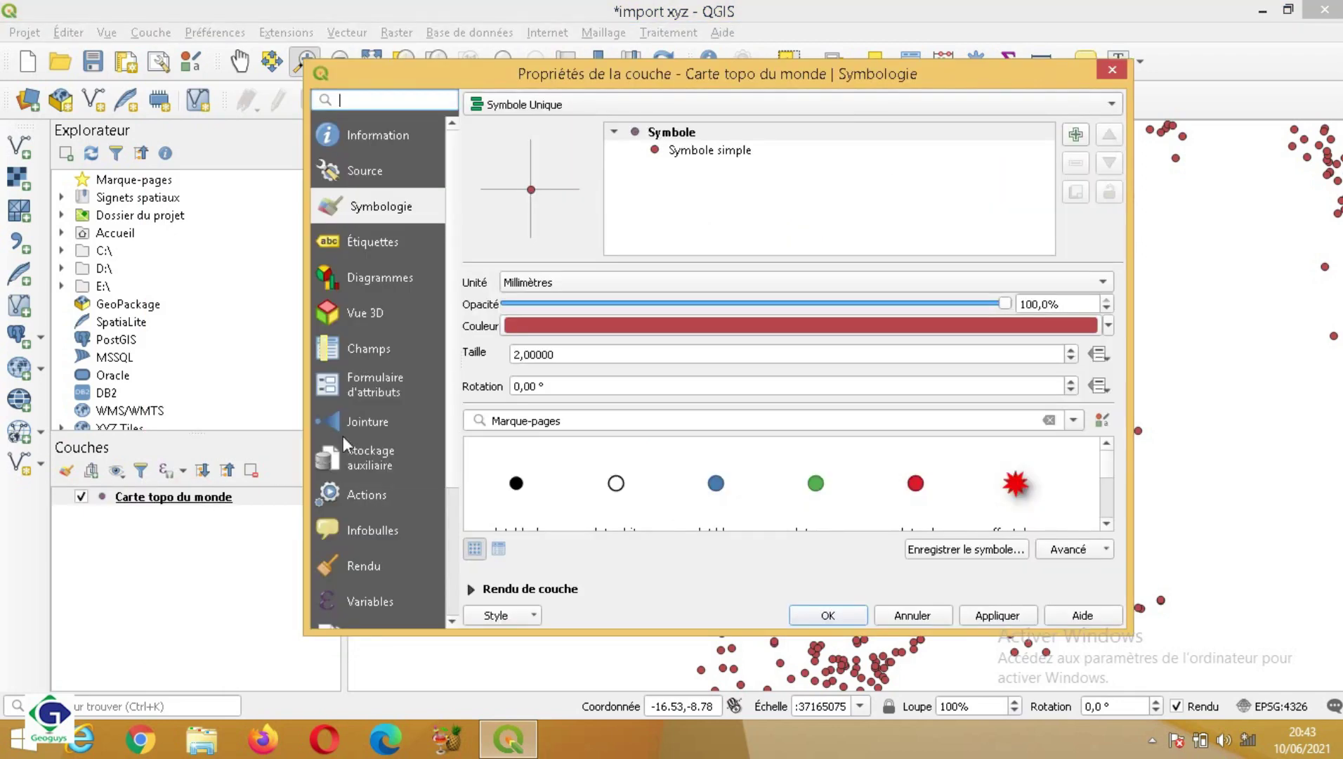
pyautogui.click(373, 244)
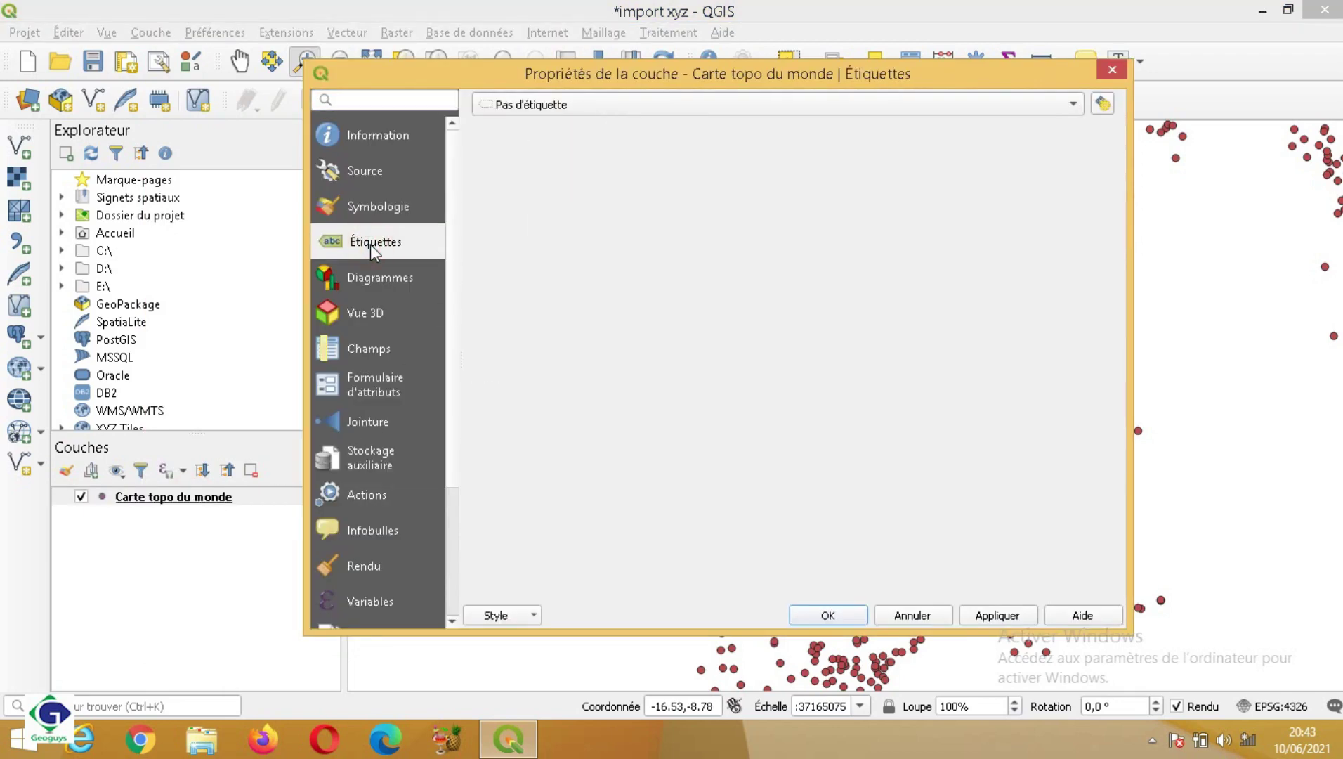
pyautogui.click(998, 105)
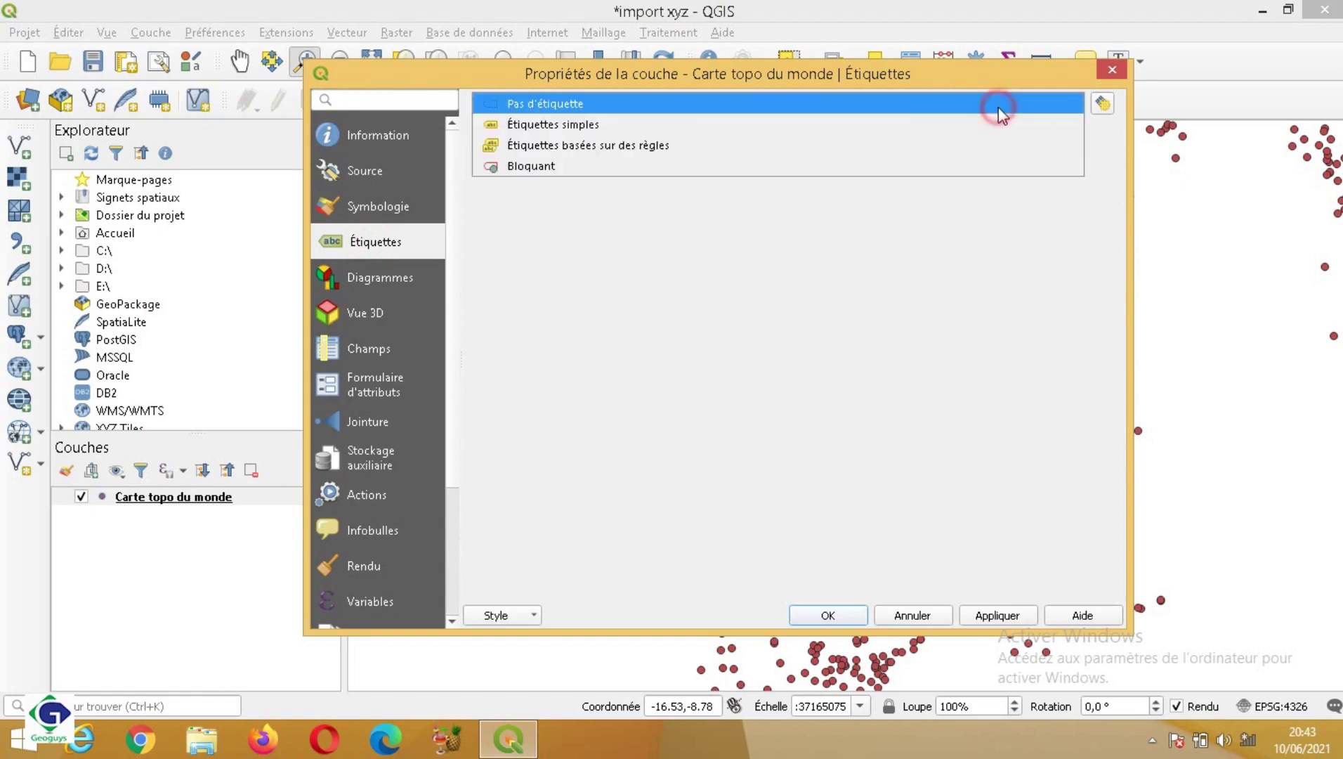
pyautogui.click(714, 126)
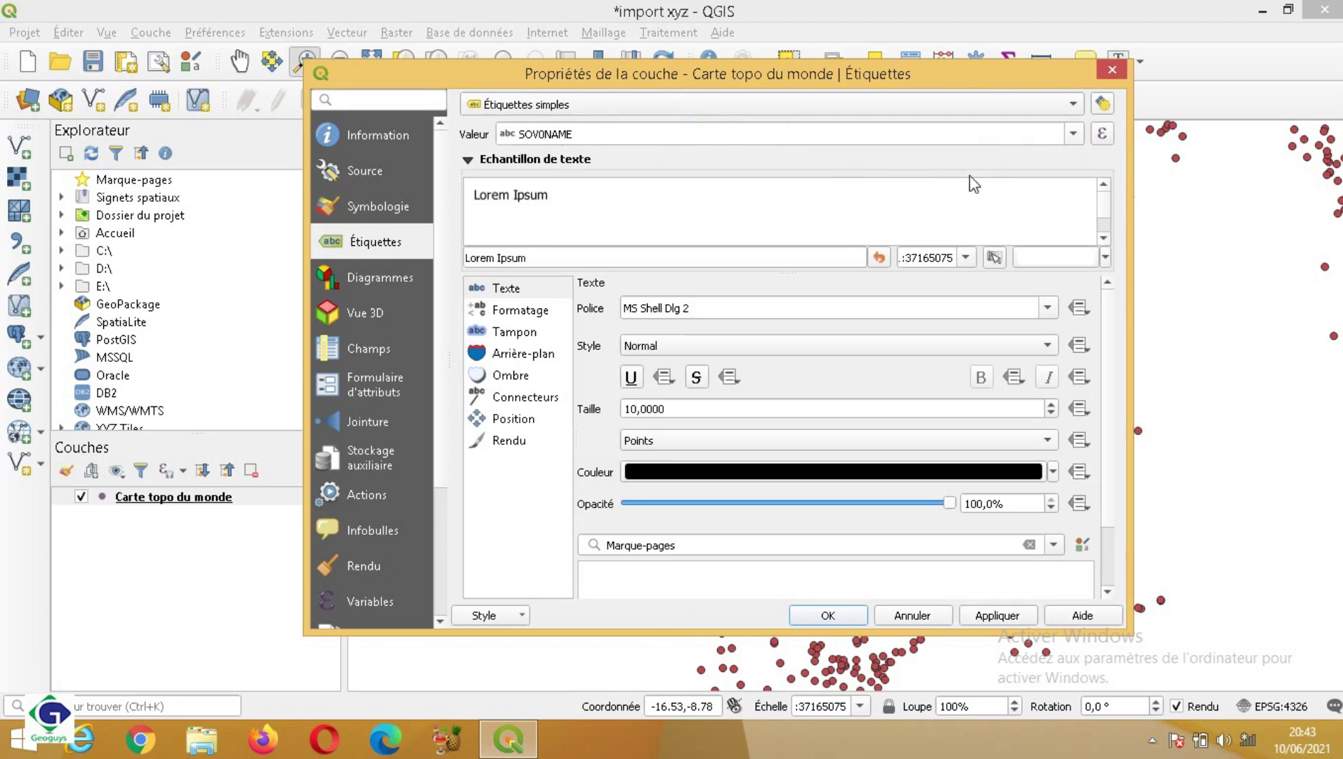
pyautogui.click(1074, 134)
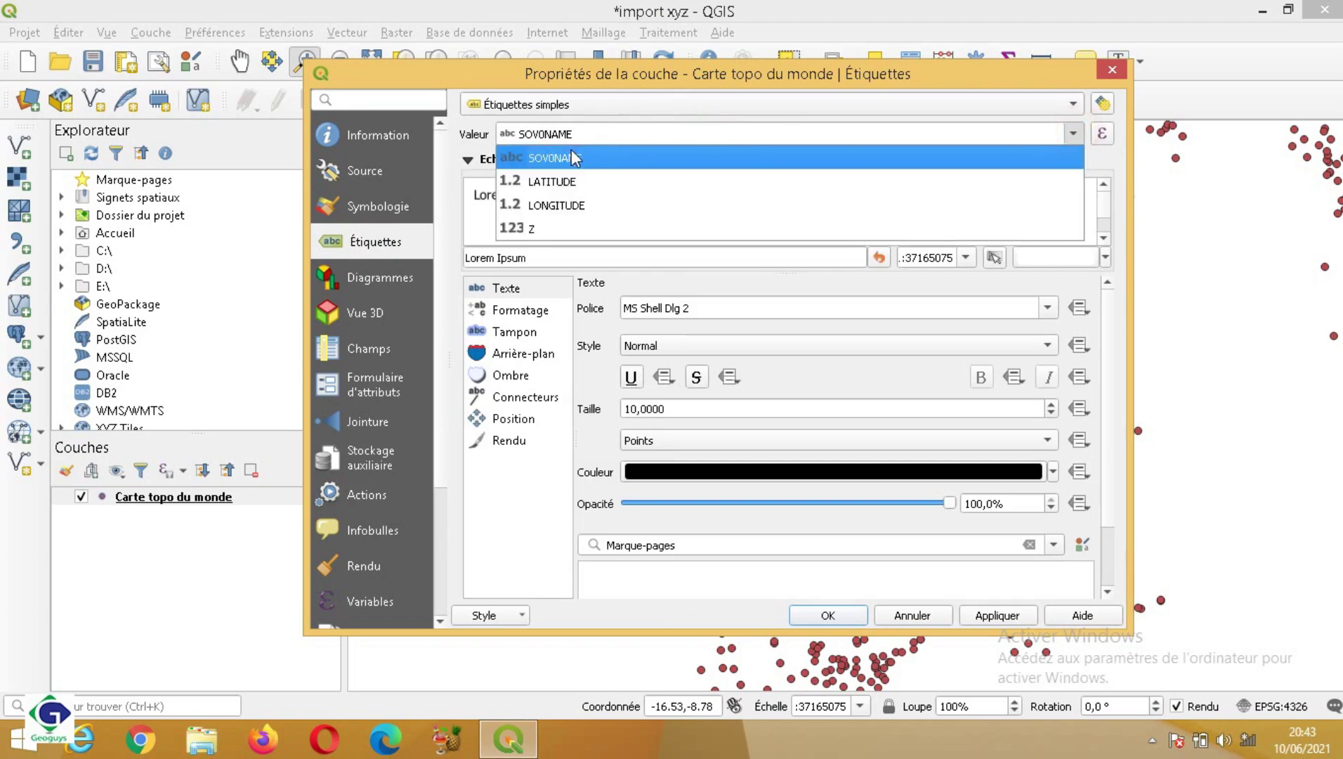
pyautogui.click(555, 158)
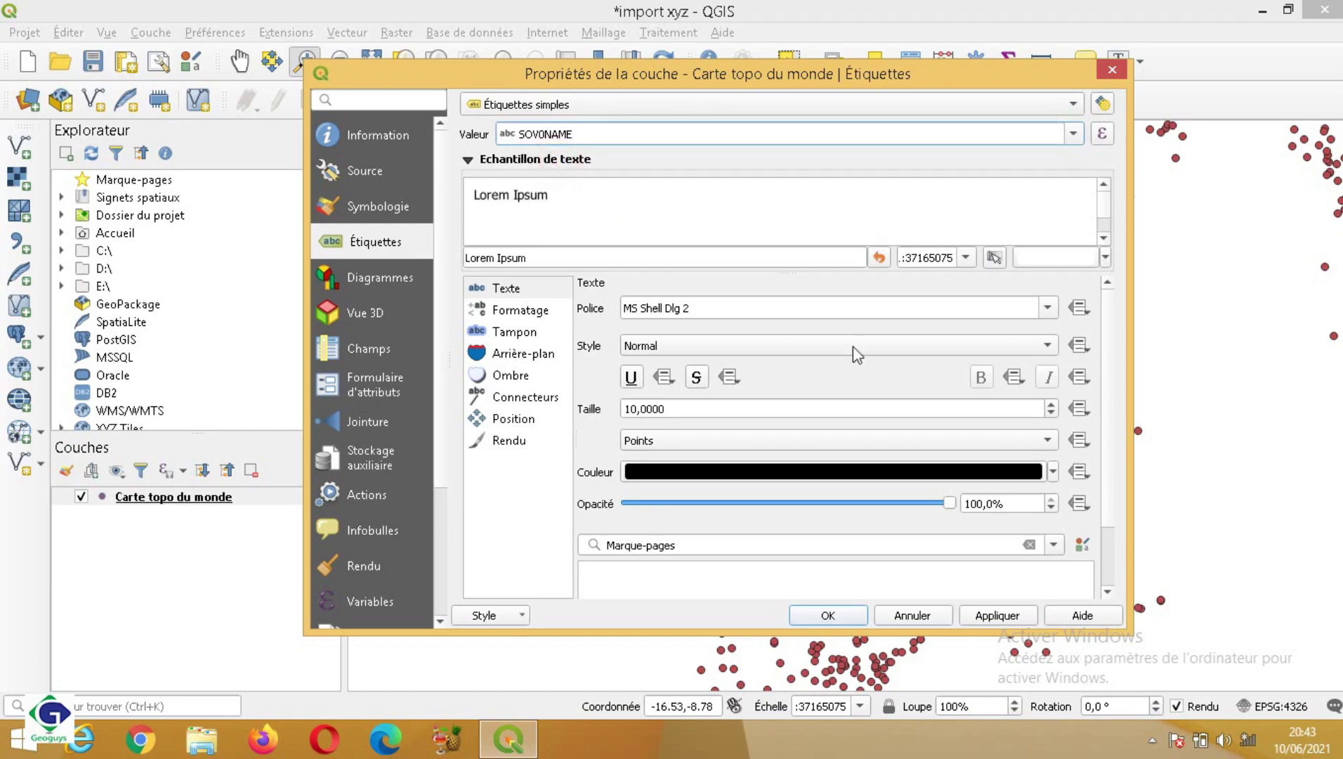
pyautogui.click(998, 615)
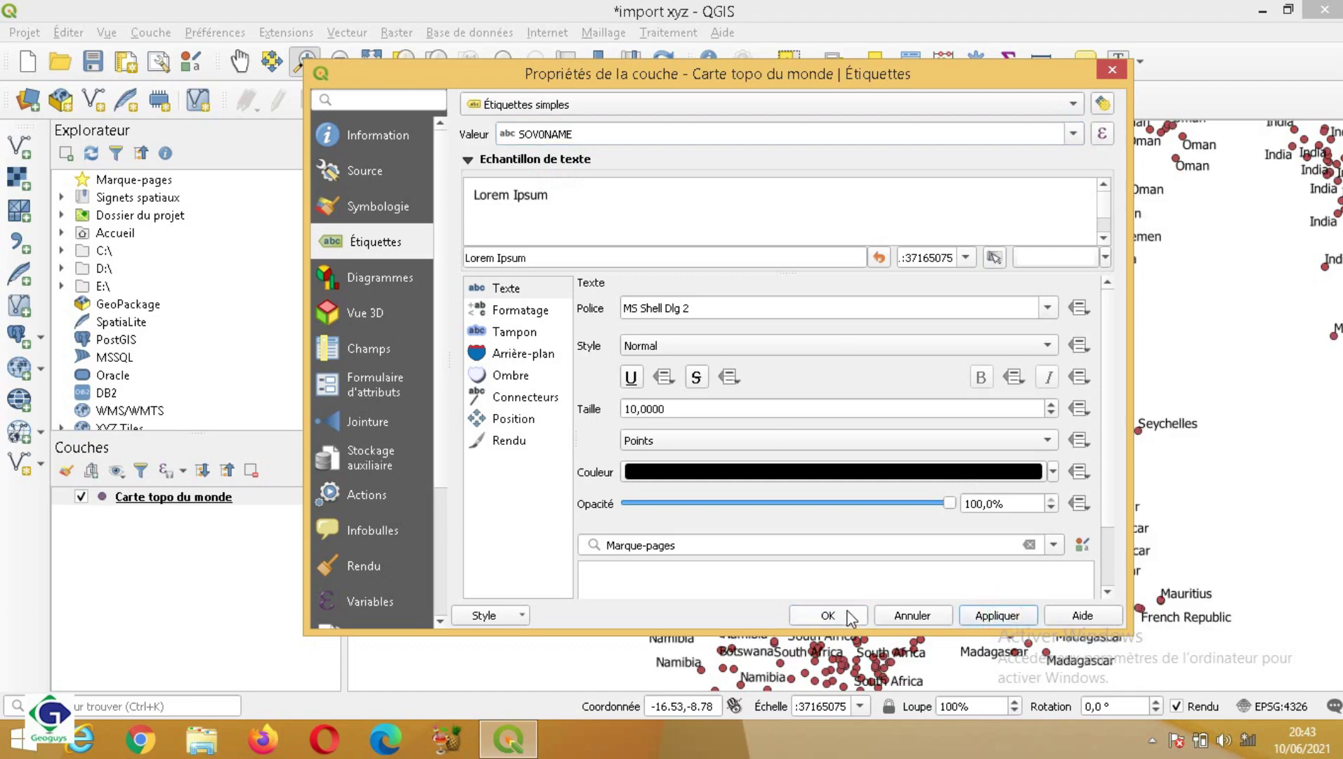
pyautogui.click(829, 616)
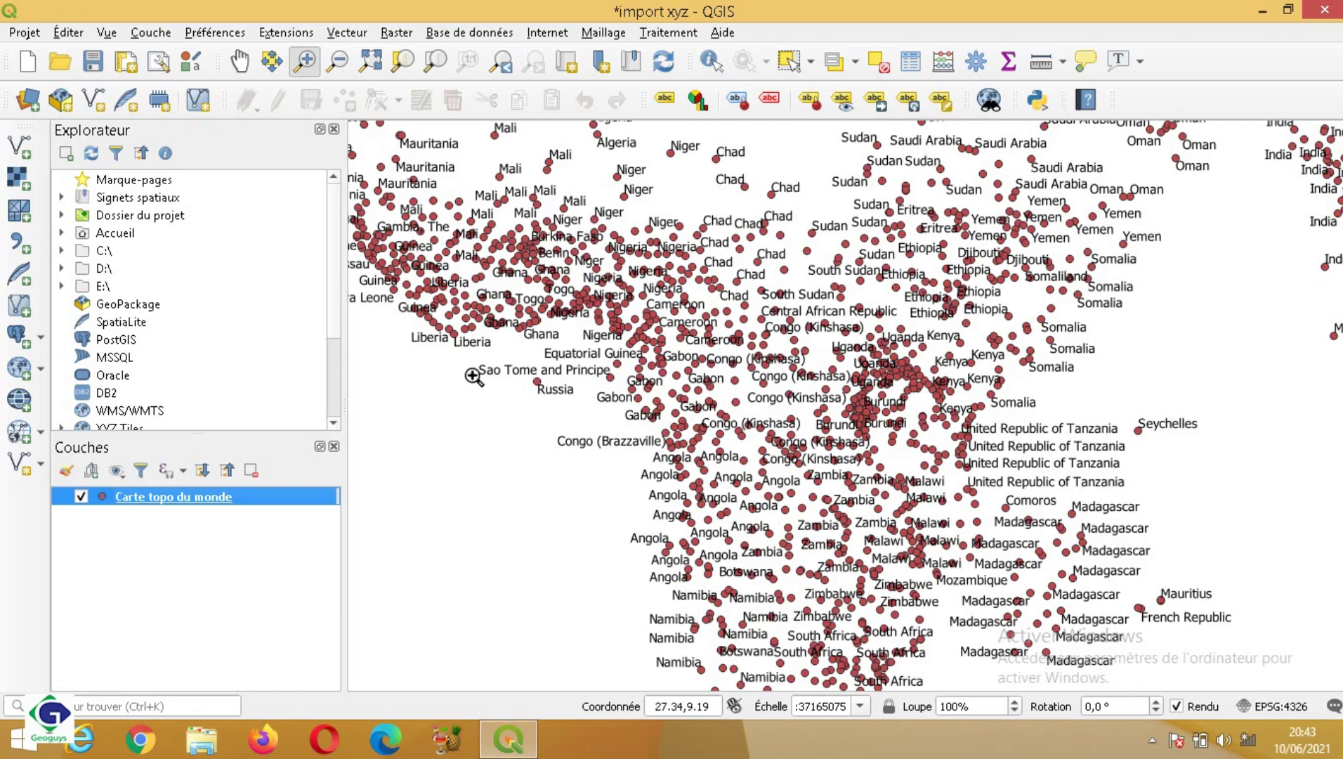
# - Change the label value of the Carte topo du monde layer to the Z field
pyautogui.doubleClick(162, 499)
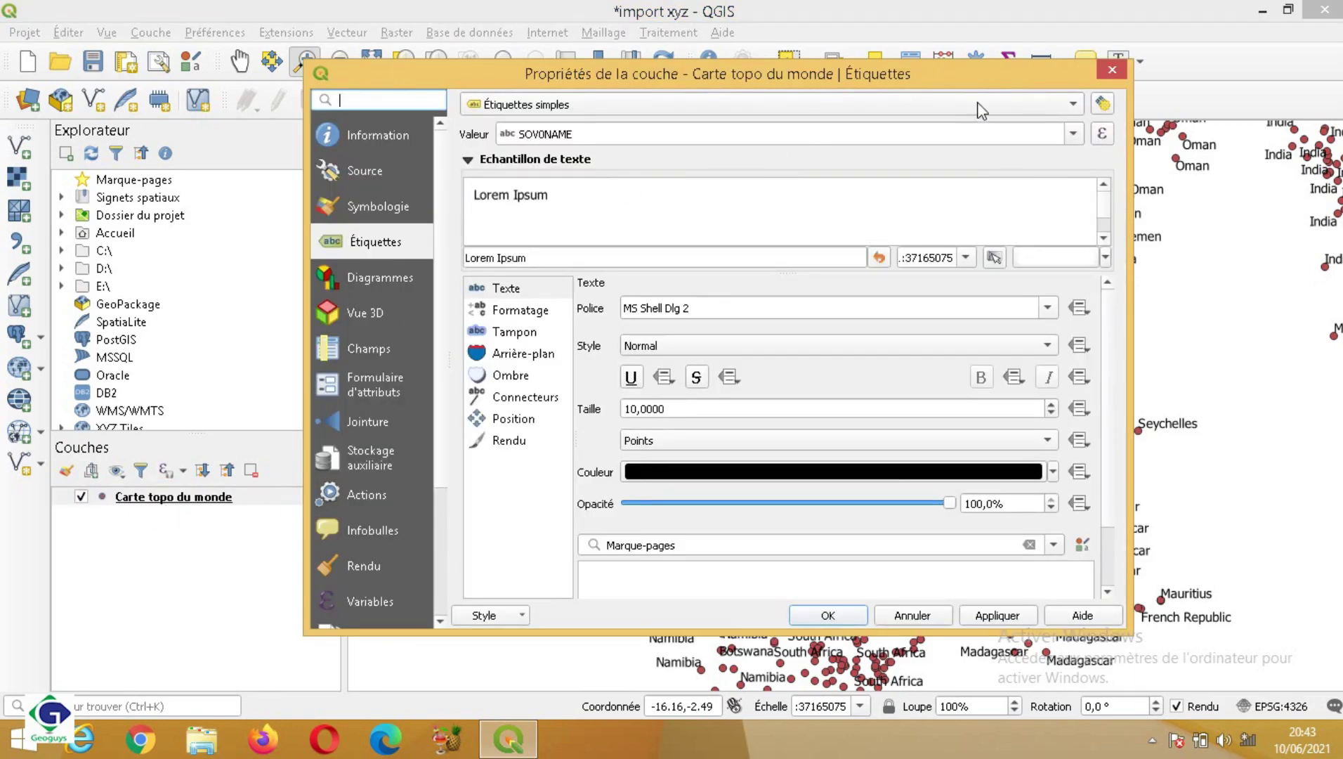
pyautogui.click(1071, 137)
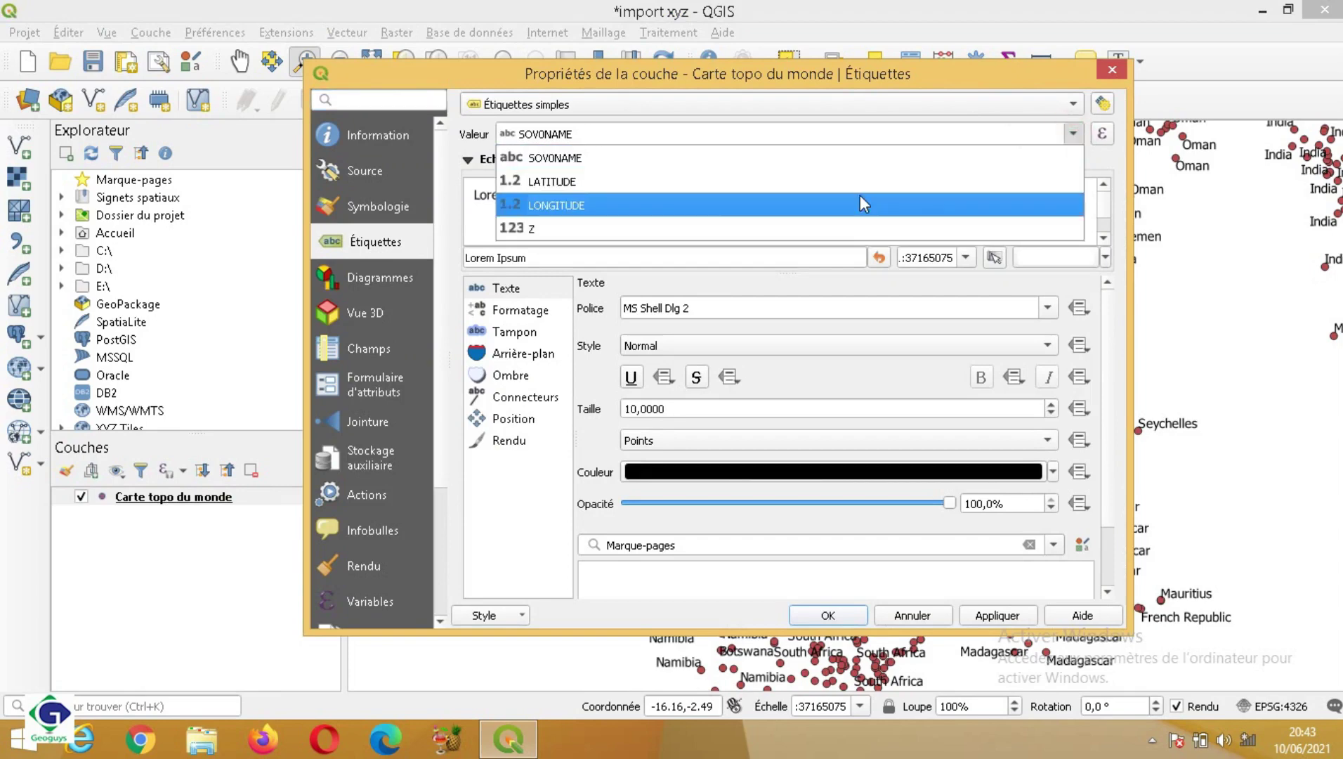
pyautogui.click(706, 223)
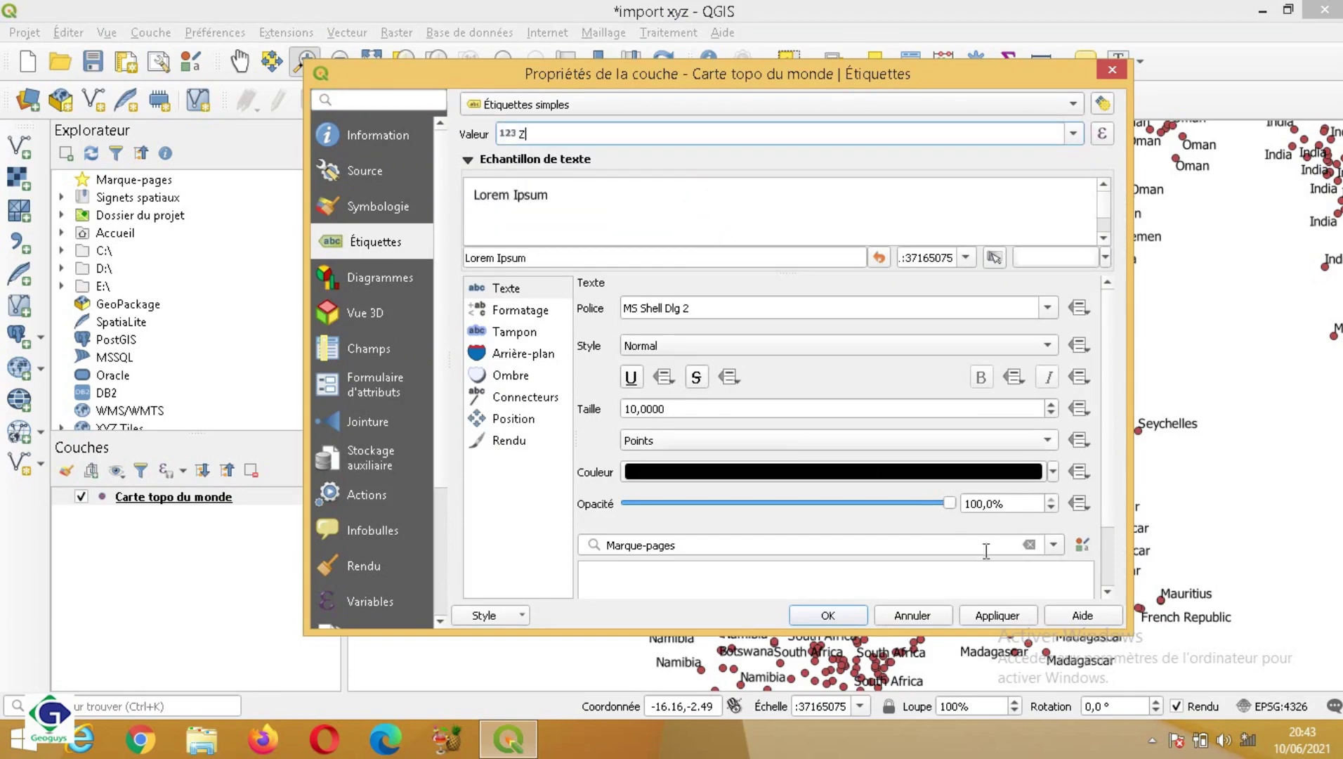
pyautogui.click(997, 616)
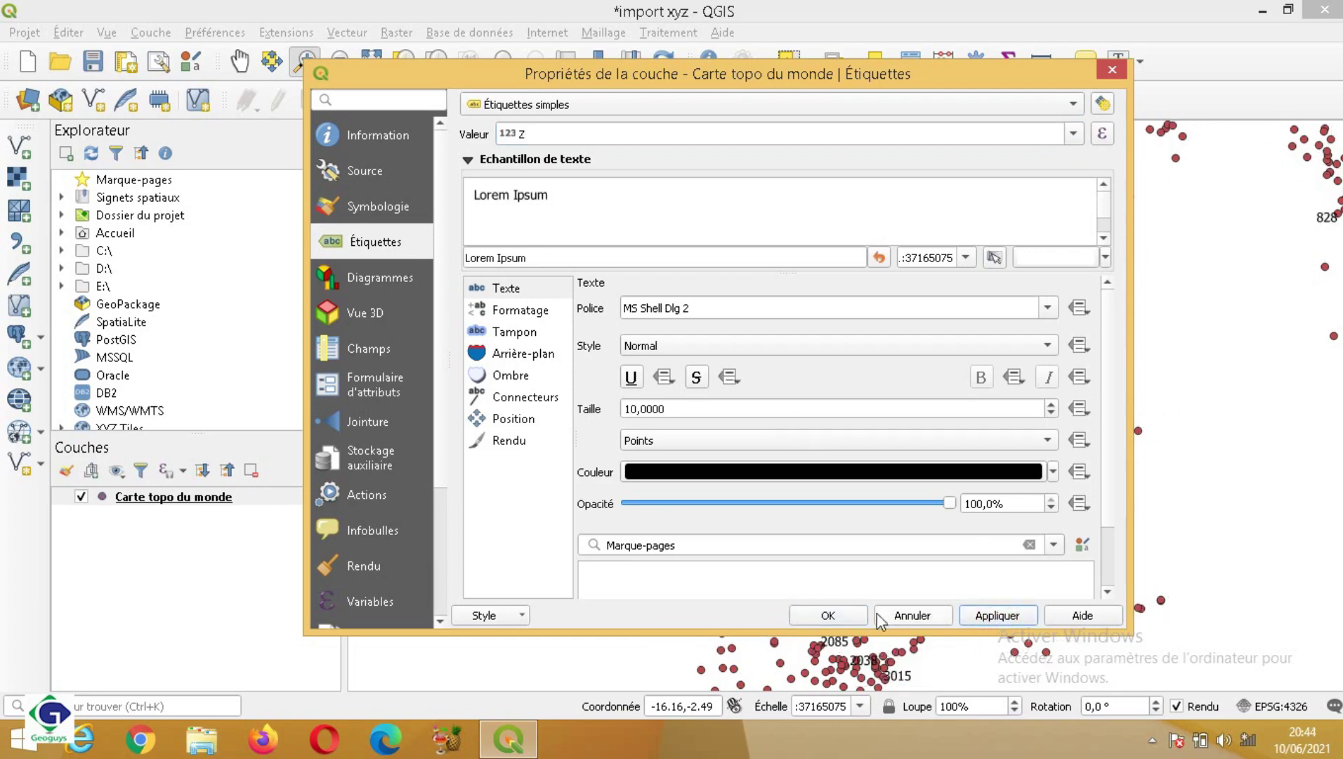
pyautogui.click(829, 615)
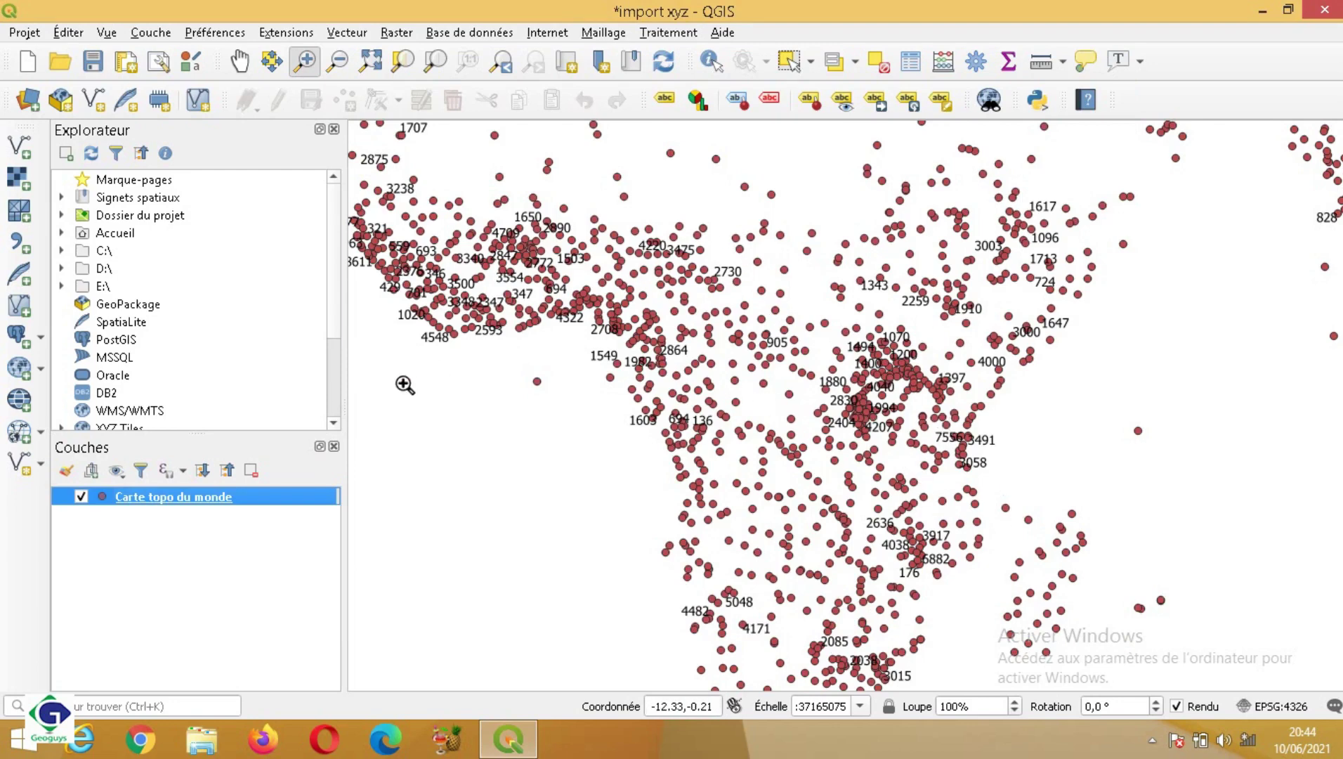
# - Examine the Z labels across the whole world map and select the Carte topo du monde layer
pyautogui.click(338, 60)
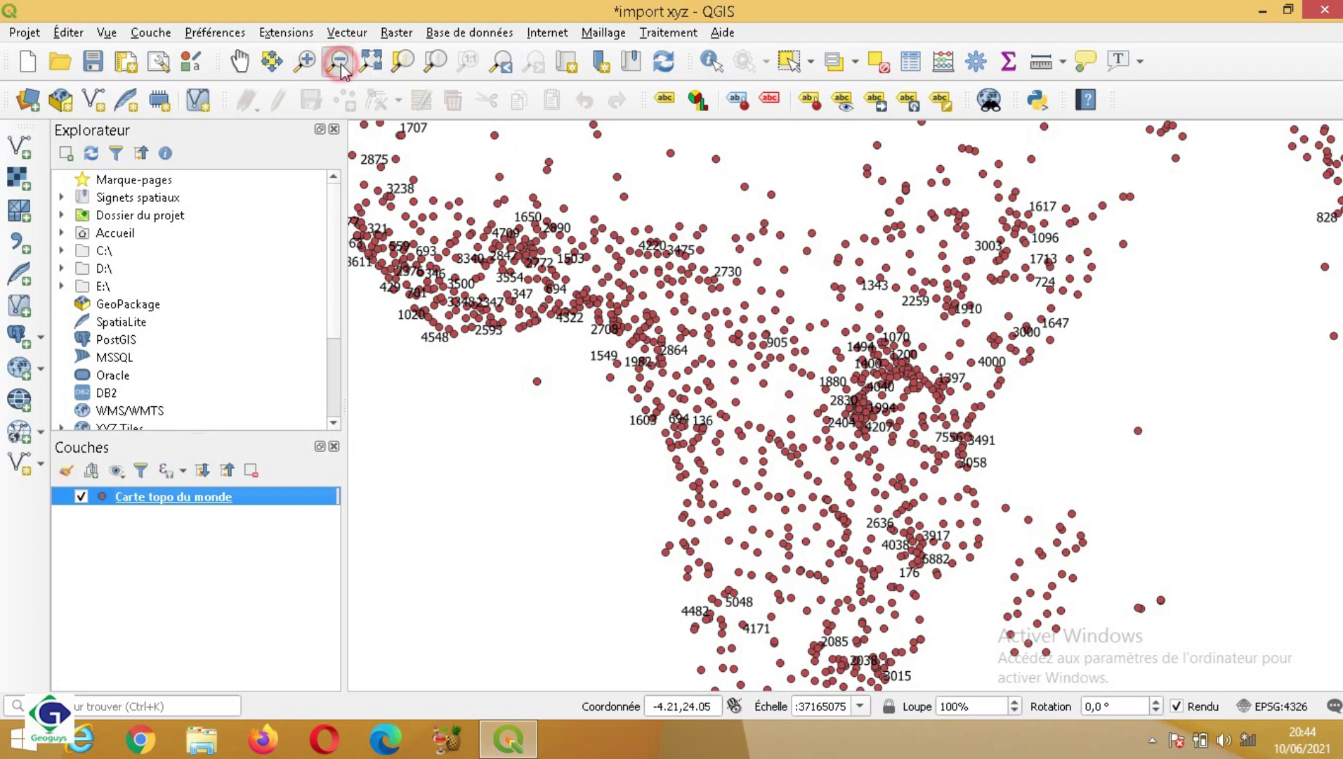
pyautogui.click(711, 288)
pyautogui.click(711, 288)
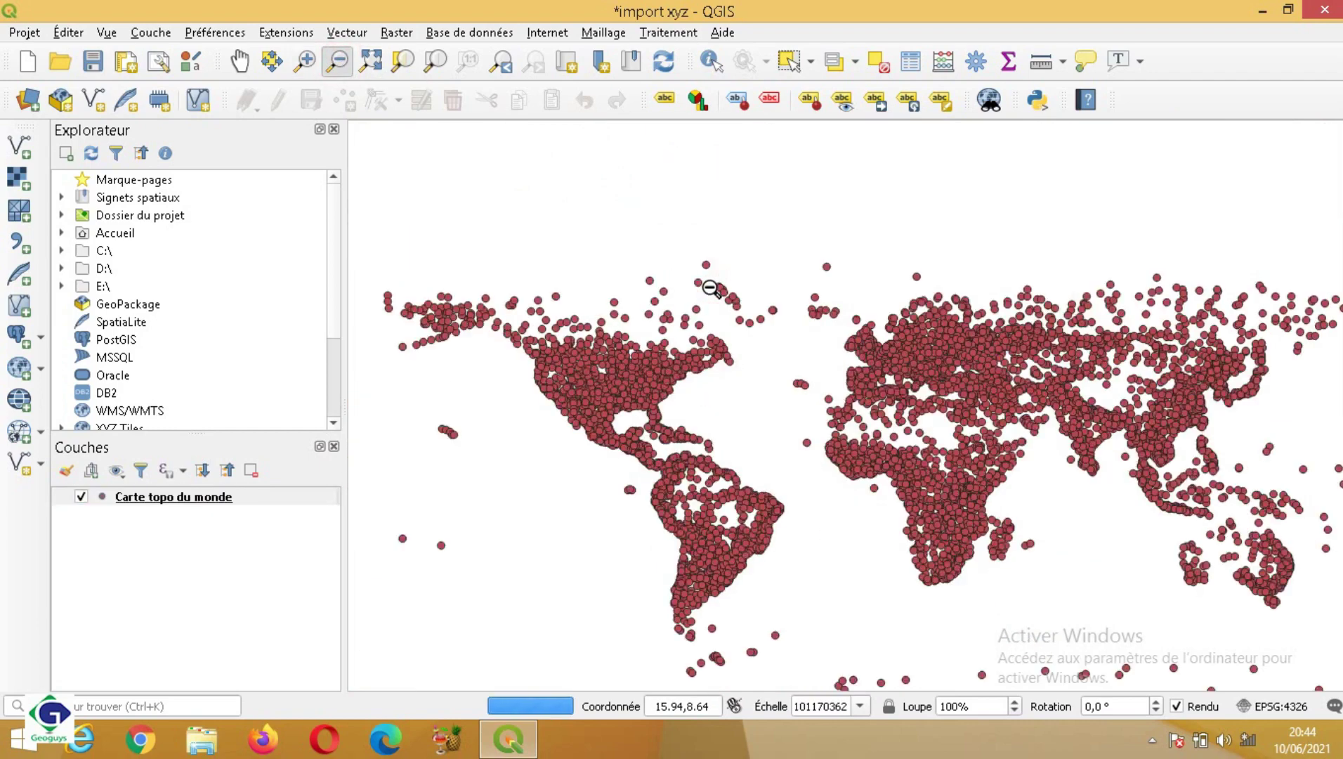
pyautogui.click(793, 399)
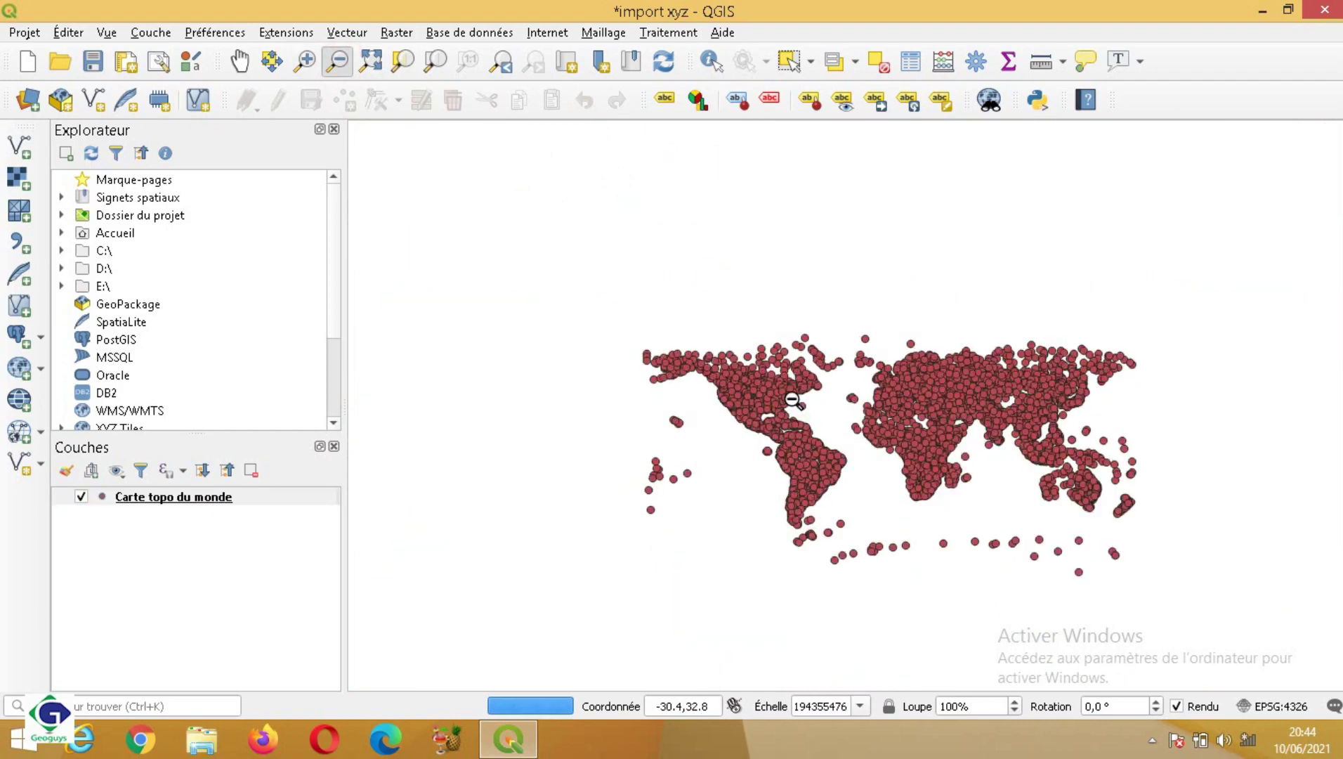
pyautogui.click(219, 497)
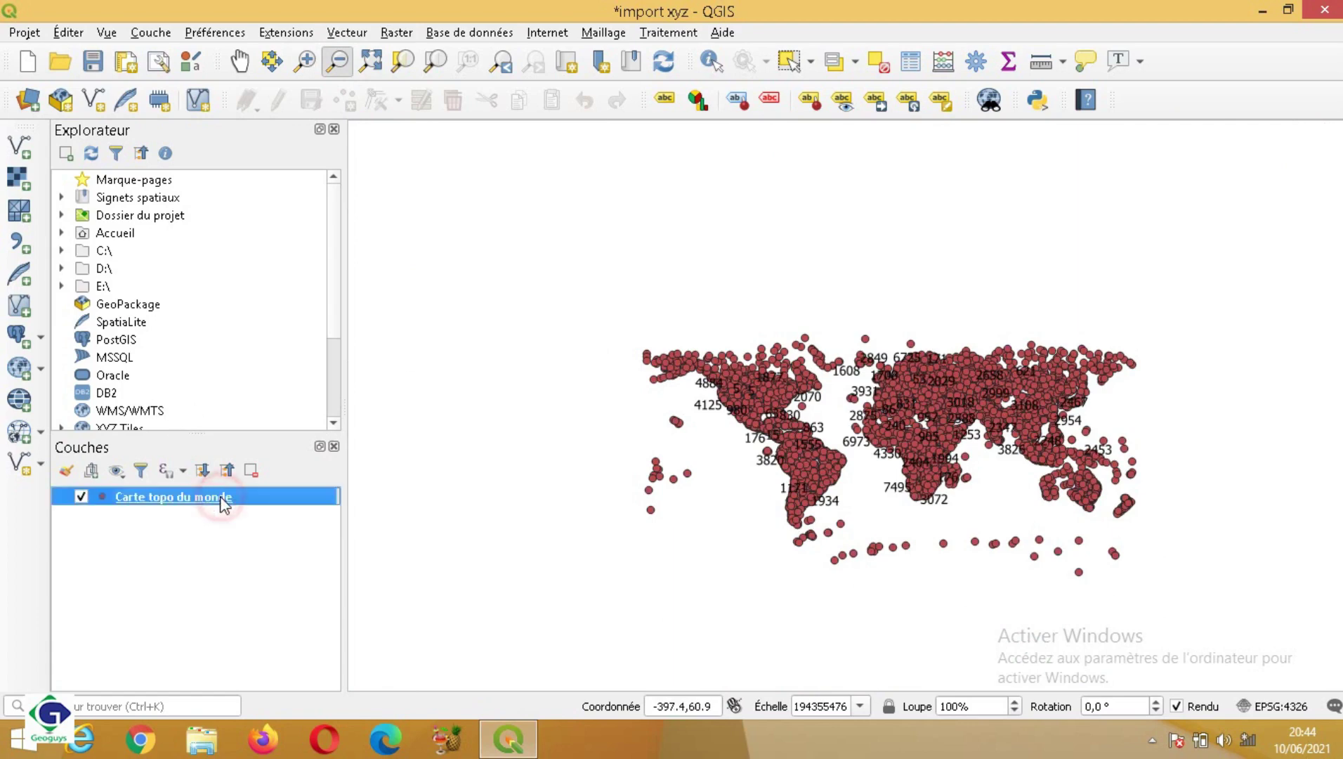
pyautogui.click(219, 497)
pyautogui.rightClick(219, 497)
pyautogui.click(219, 497)
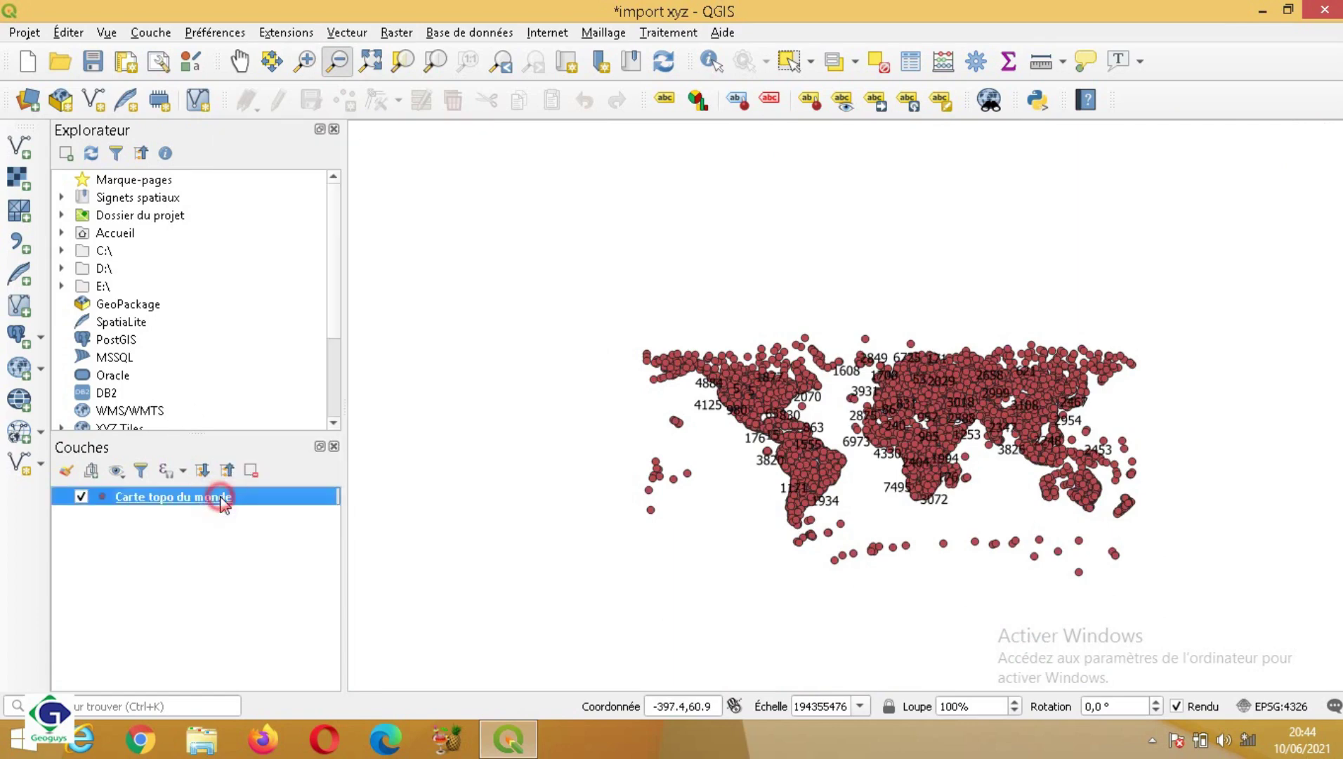
# - Hide the Carte topo du monde layer on the map
pyautogui.click(79, 497)
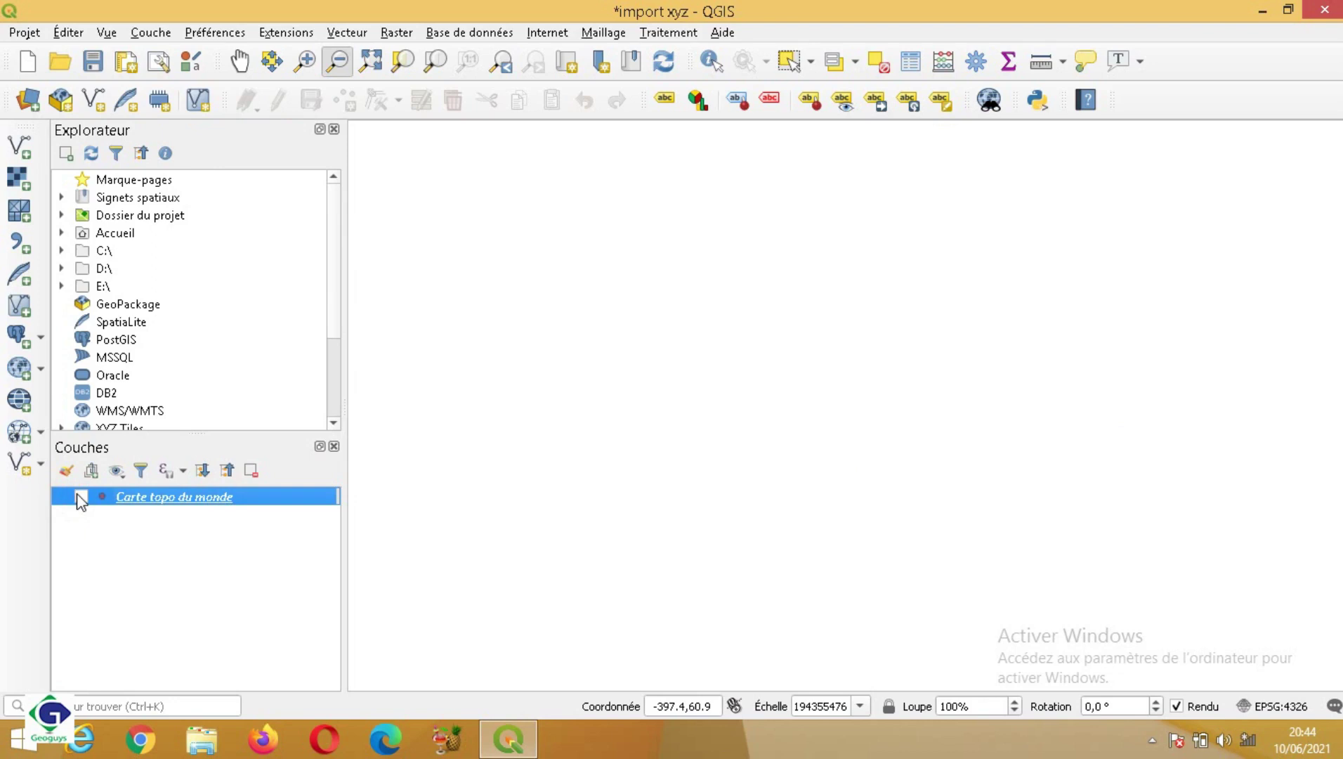
# - Try to load Carte Surfer.xlsx as a delimited text layer, testing the regular expression, CSV and custom delimiter options
pyautogui.click(24, 248)
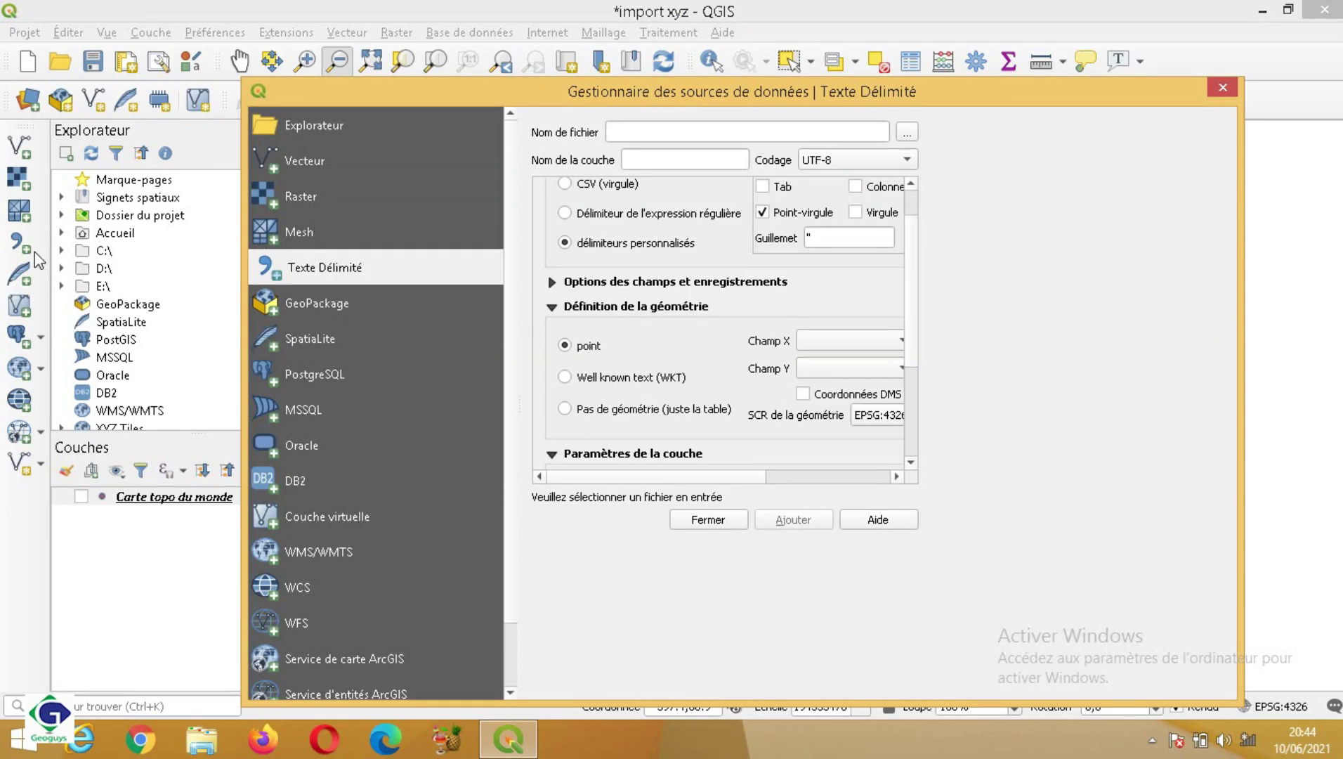
pyautogui.click(910, 138)
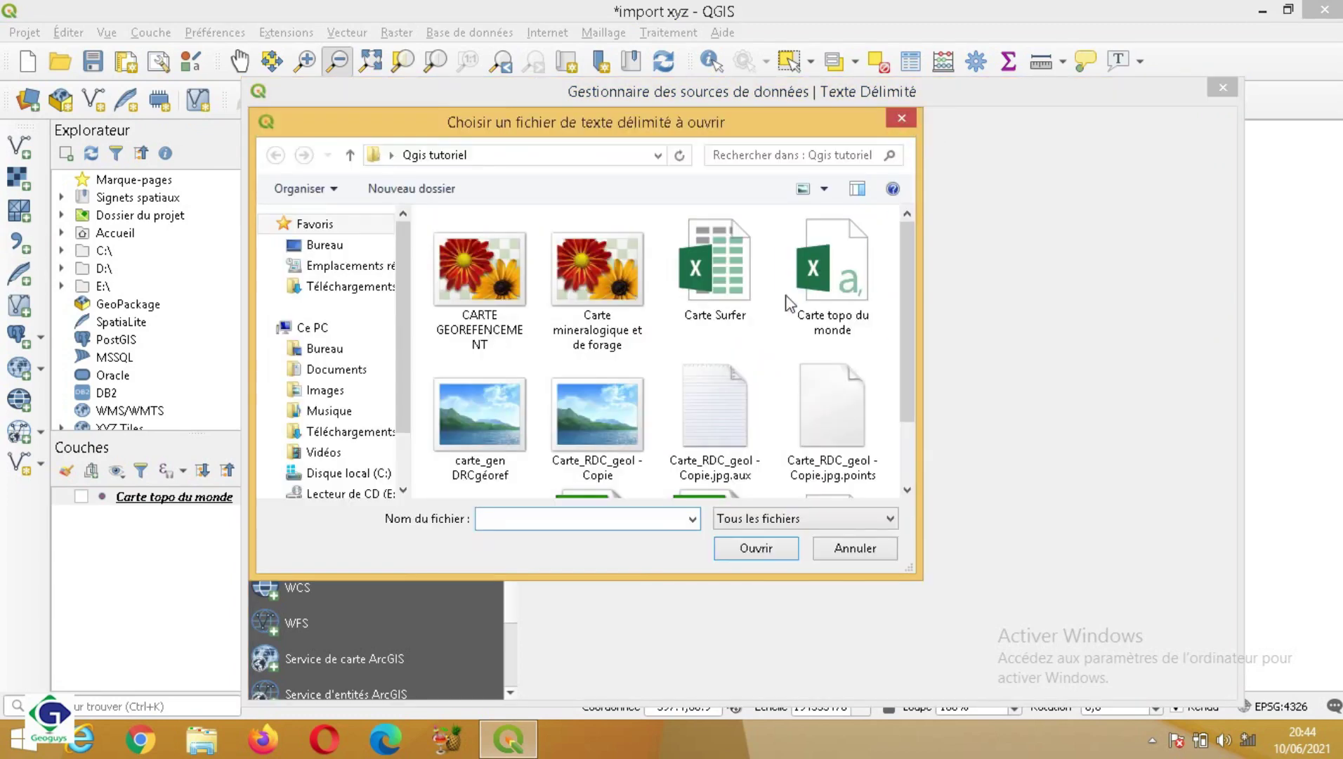
pyautogui.click(722, 307)
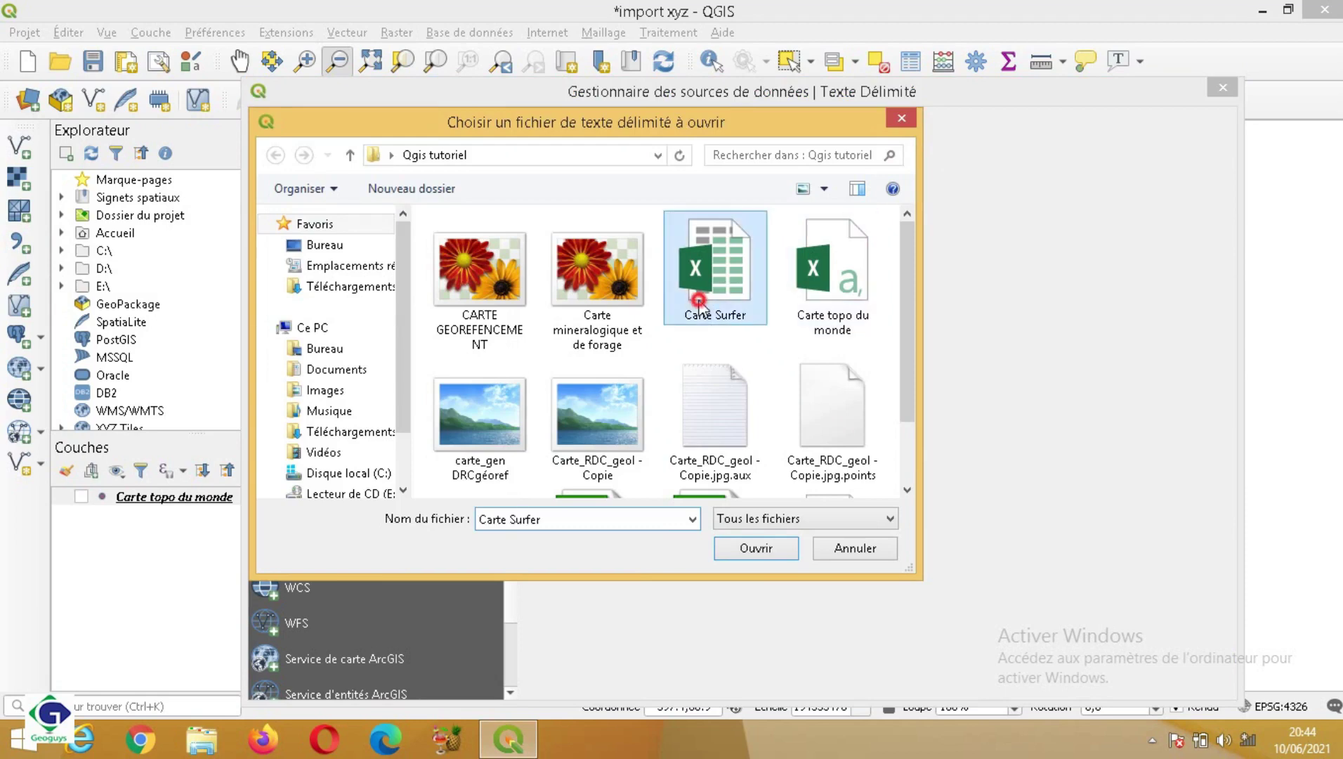
pyautogui.click(759, 558)
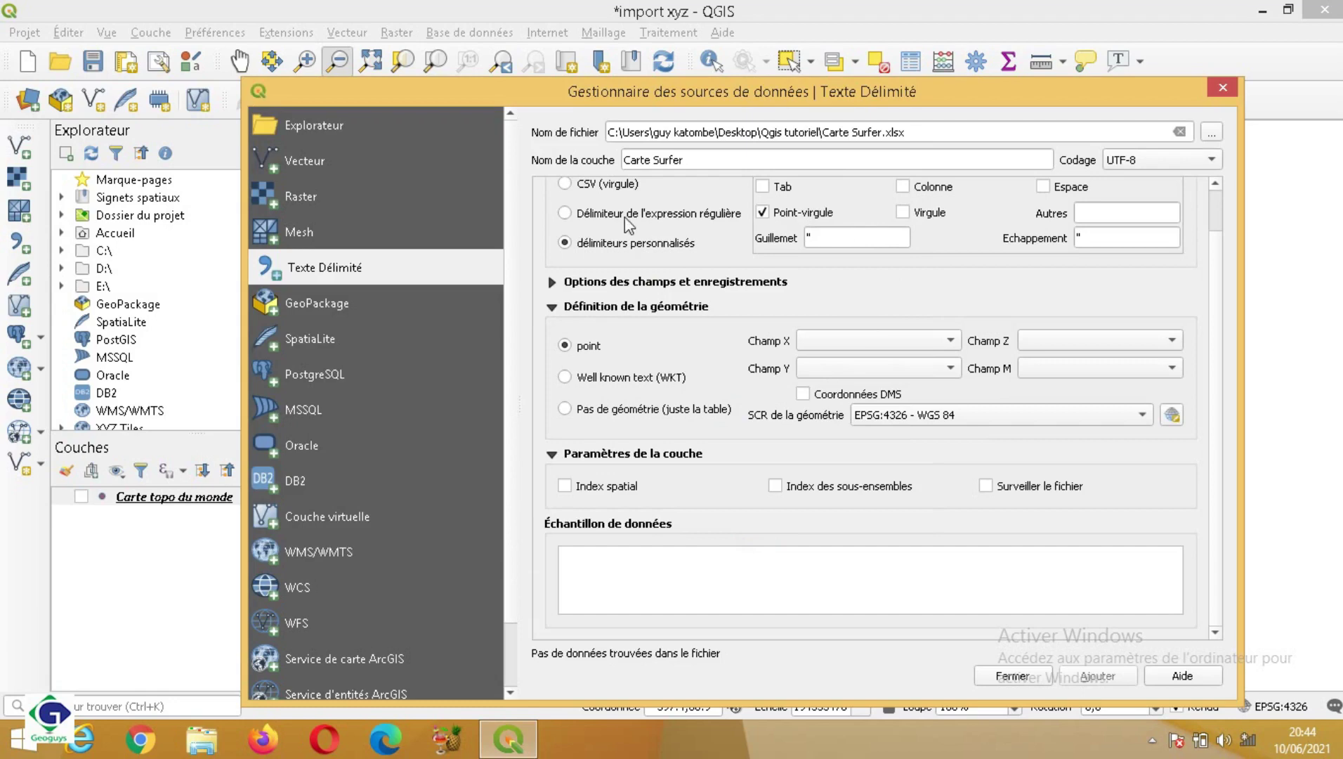
pyautogui.click(564, 212)
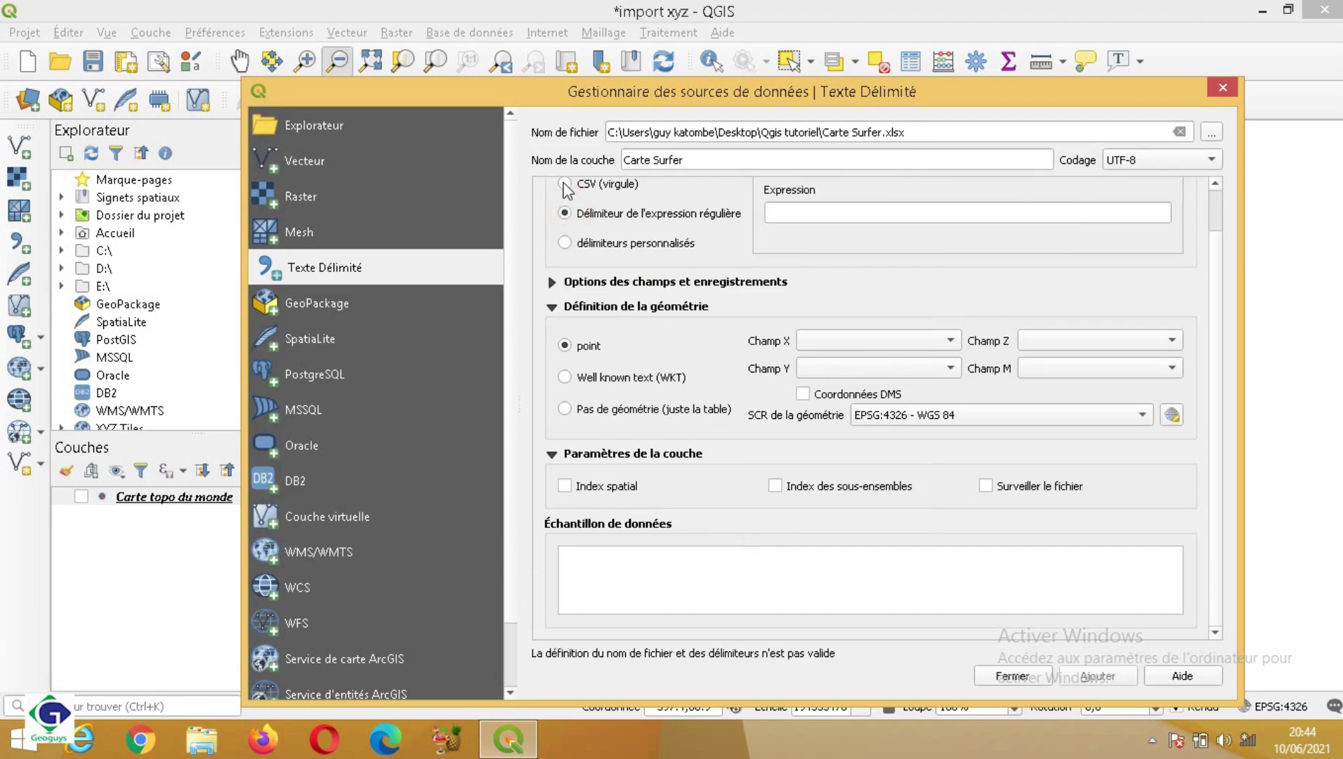
pyautogui.click(565, 185)
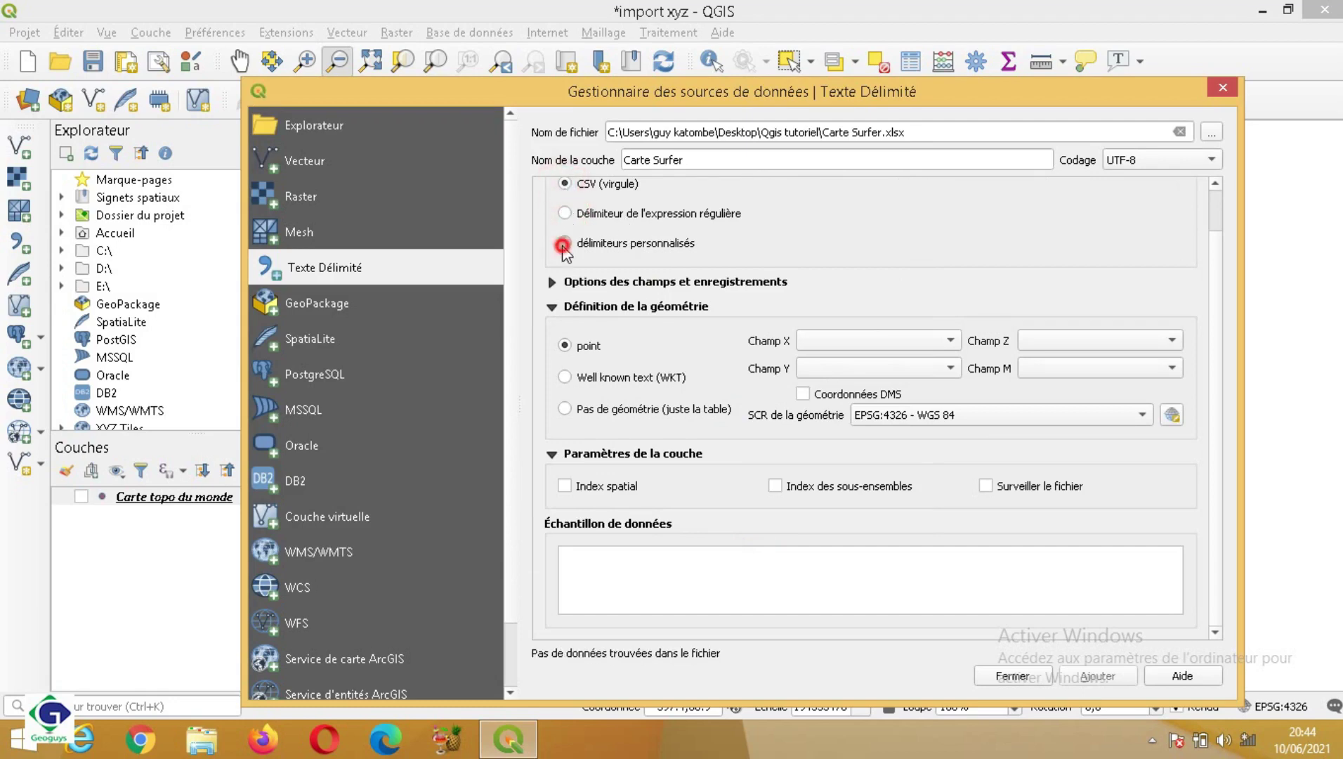
pyautogui.click(563, 245)
pyautogui.click(763, 186)
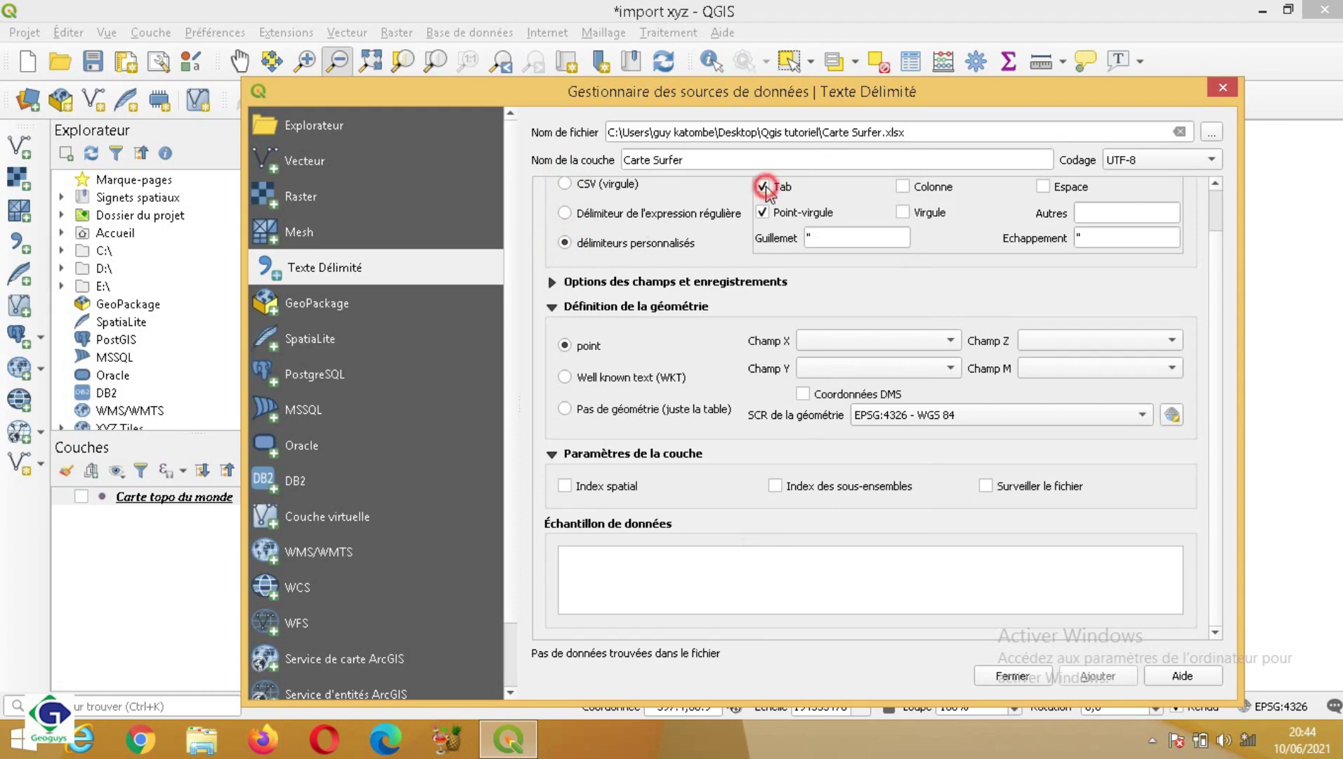
pyautogui.click(764, 187)
pyautogui.click(762, 212)
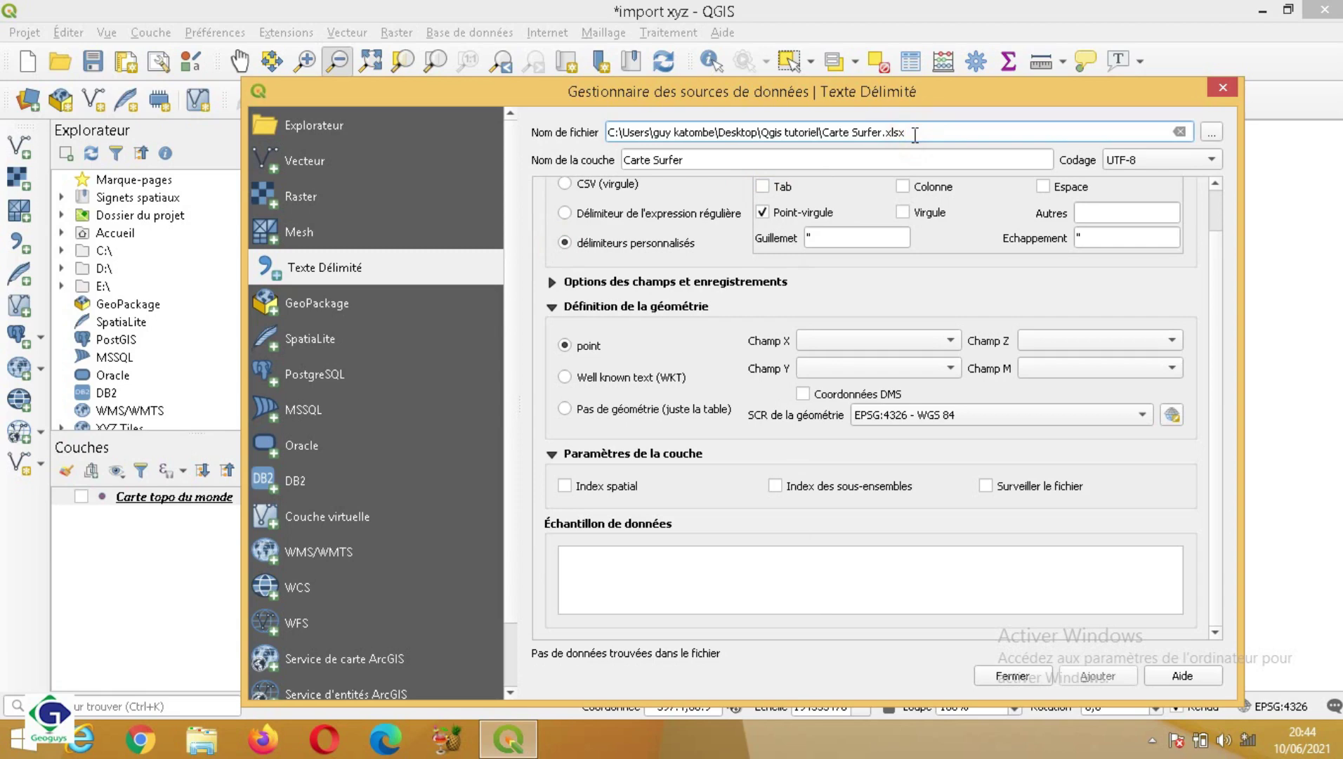
pyautogui.moveTo(914, 134); pyautogui.dragTo(888, 137)
pyautogui.click(1222, 89)
# - Open the Carte Surfer workbook from the Qgis tutoriel desktop folder in Excel and dismiss the Office activation assistant
pyautogui.click(1262, 11)
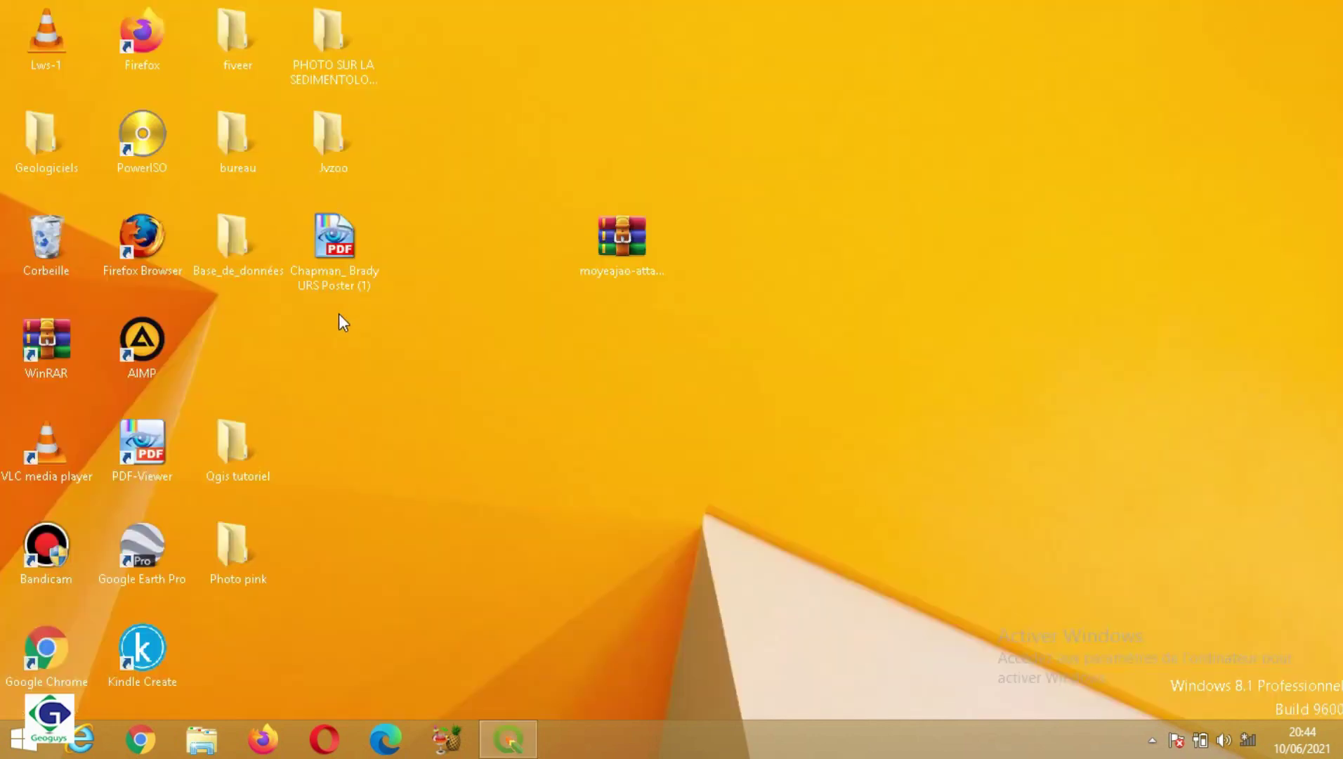
pyautogui.click(248, 470)
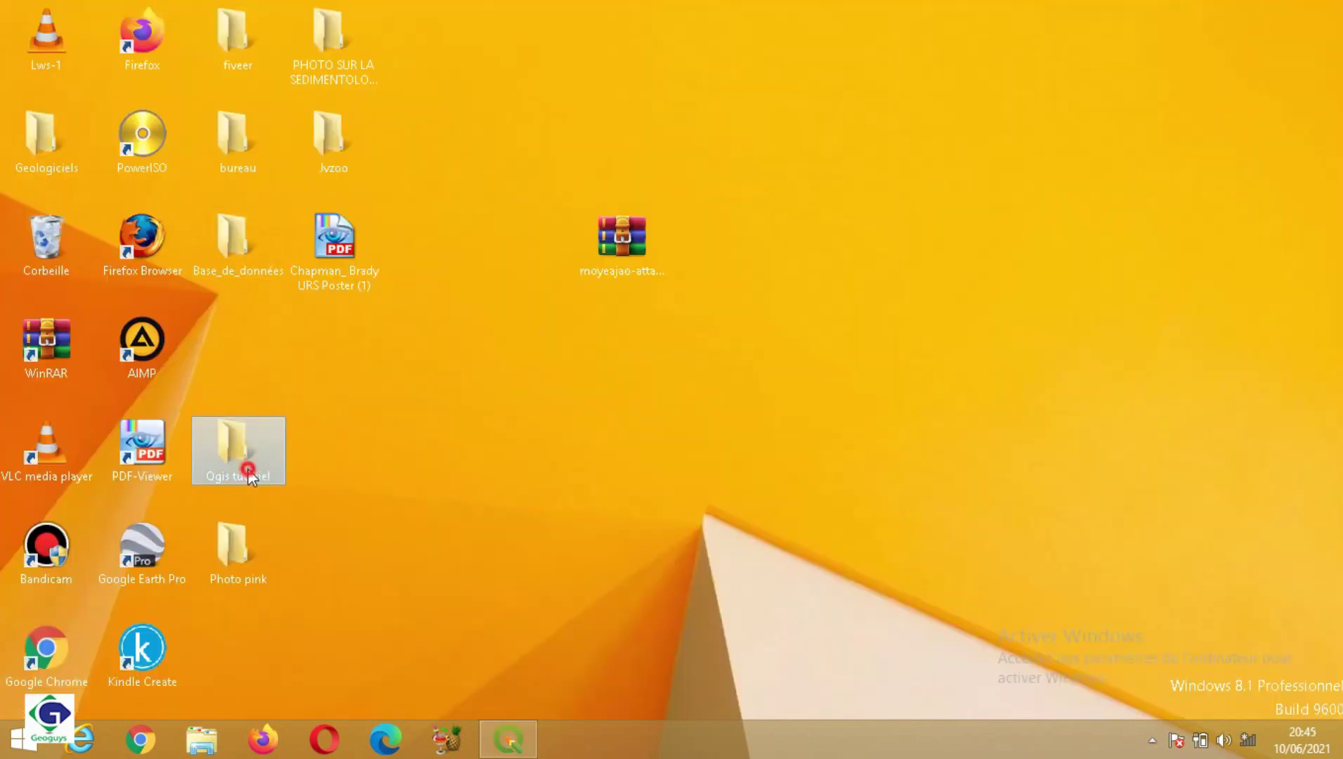
pyautogui.doubleClick(248, 470)
pyautogui.doubleClick(434, 233)
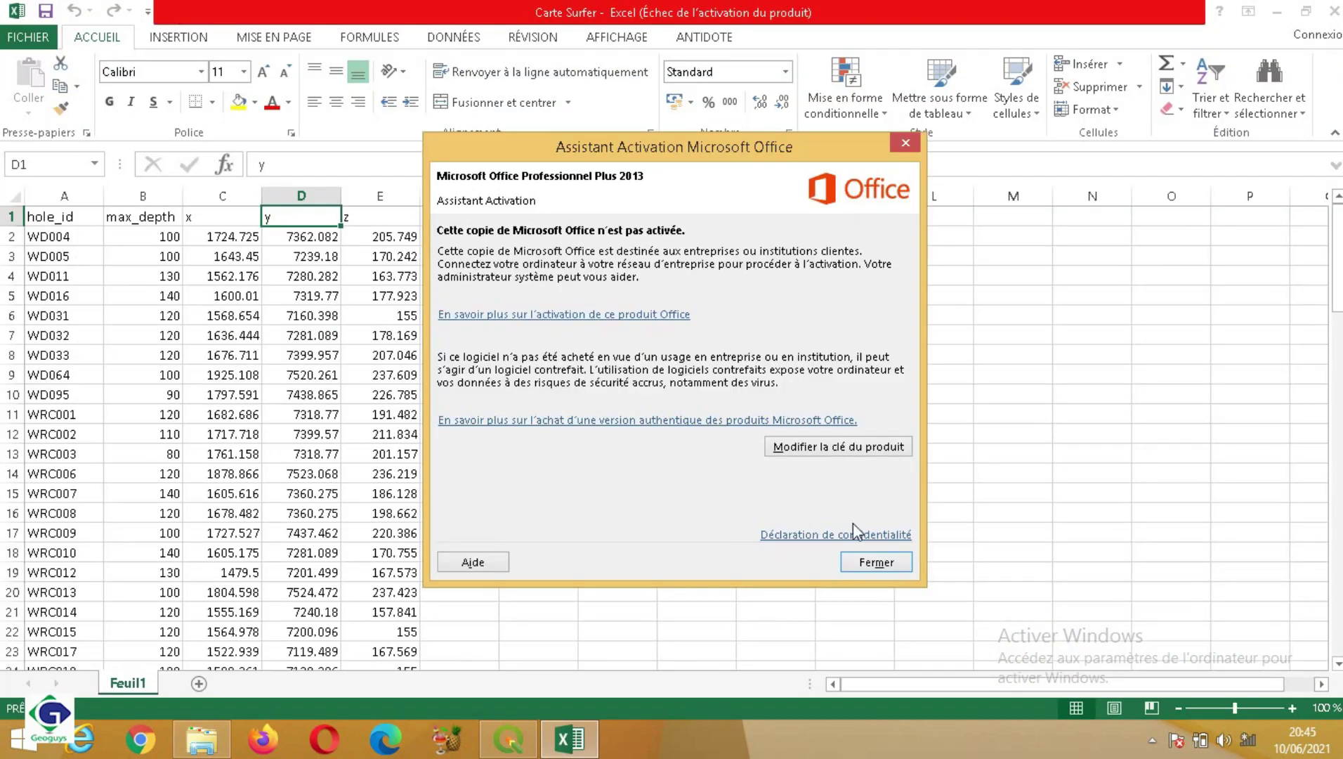
pyautogui.click(876, 562)
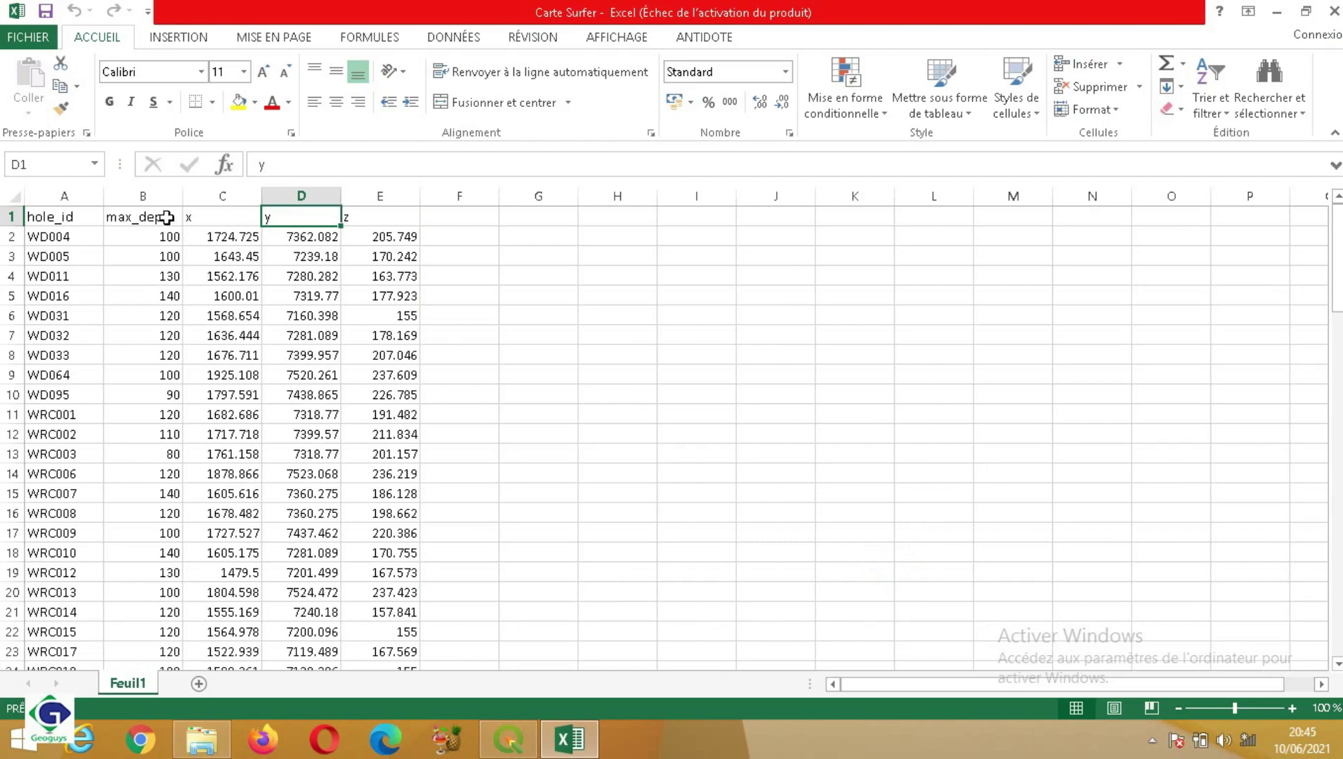
# - Save the workbook as Carte Surfer in CSV (séparateur: point-virgule) format in the Qgis tutoriel folder, then close it without saving further changes
pyautogui.click(35, 37)
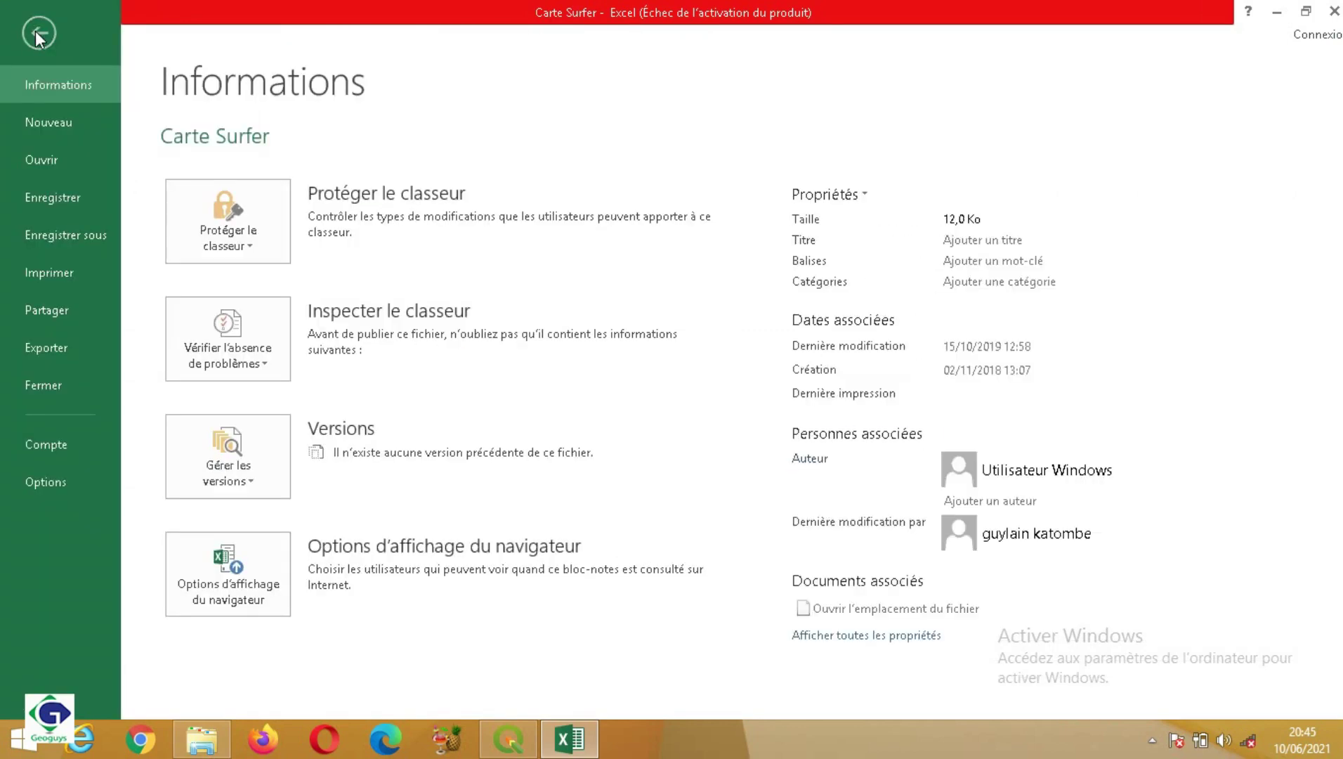
pyautogui.click(64, 238)
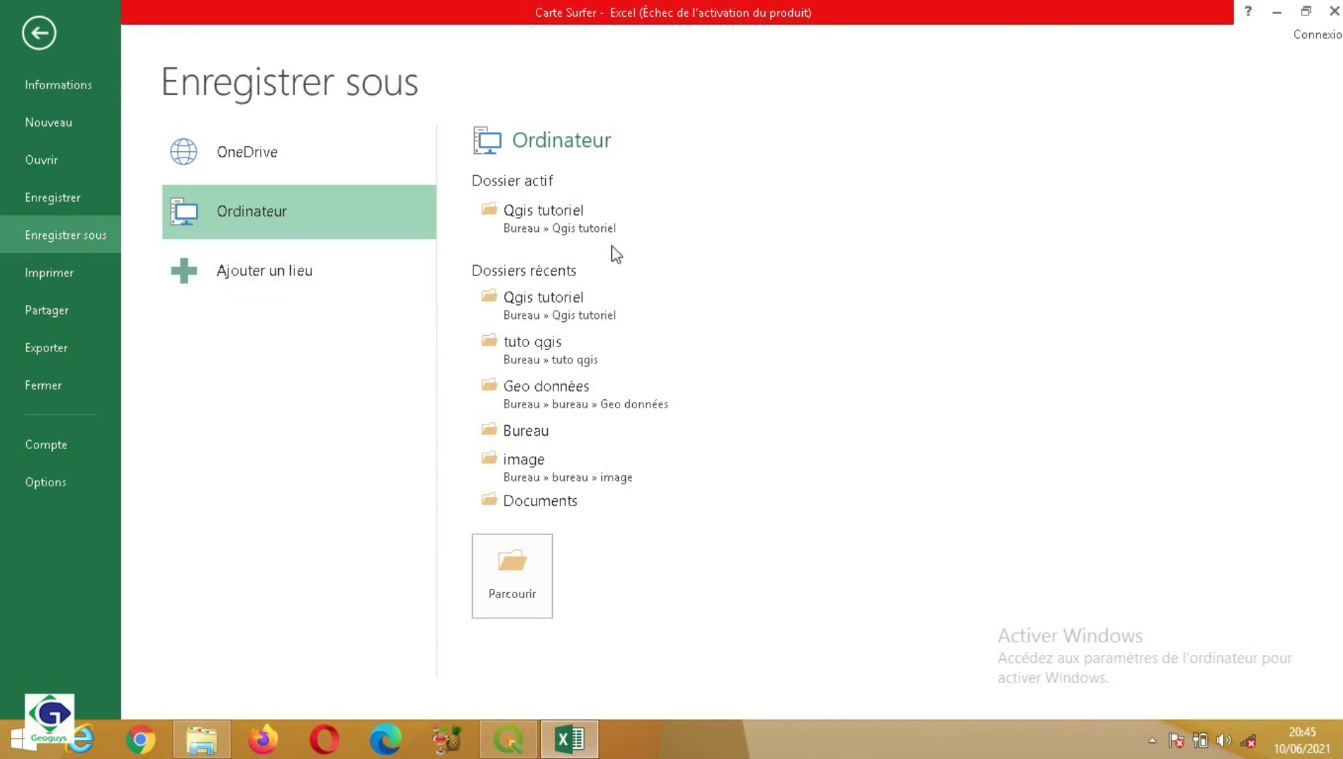
pyautogui.click(576, 229)
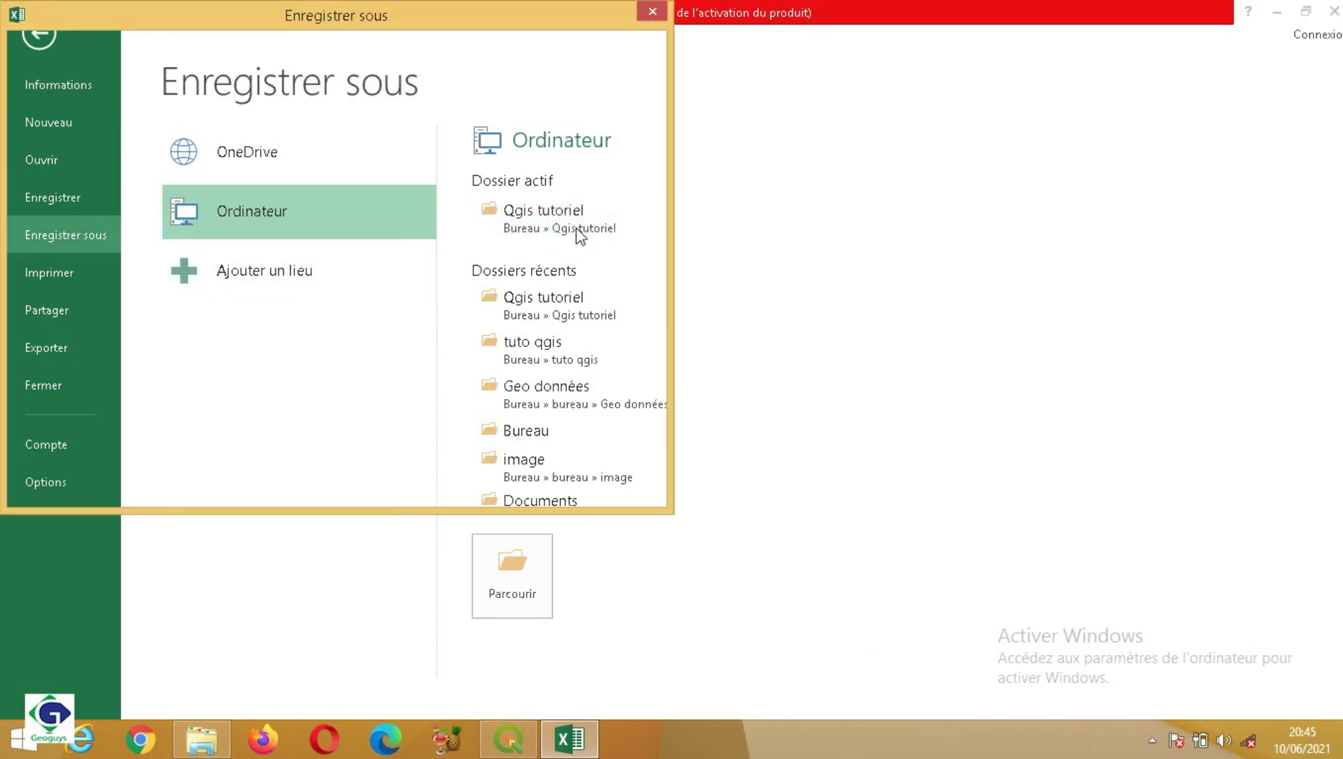
pyautogui.click(236, 366)
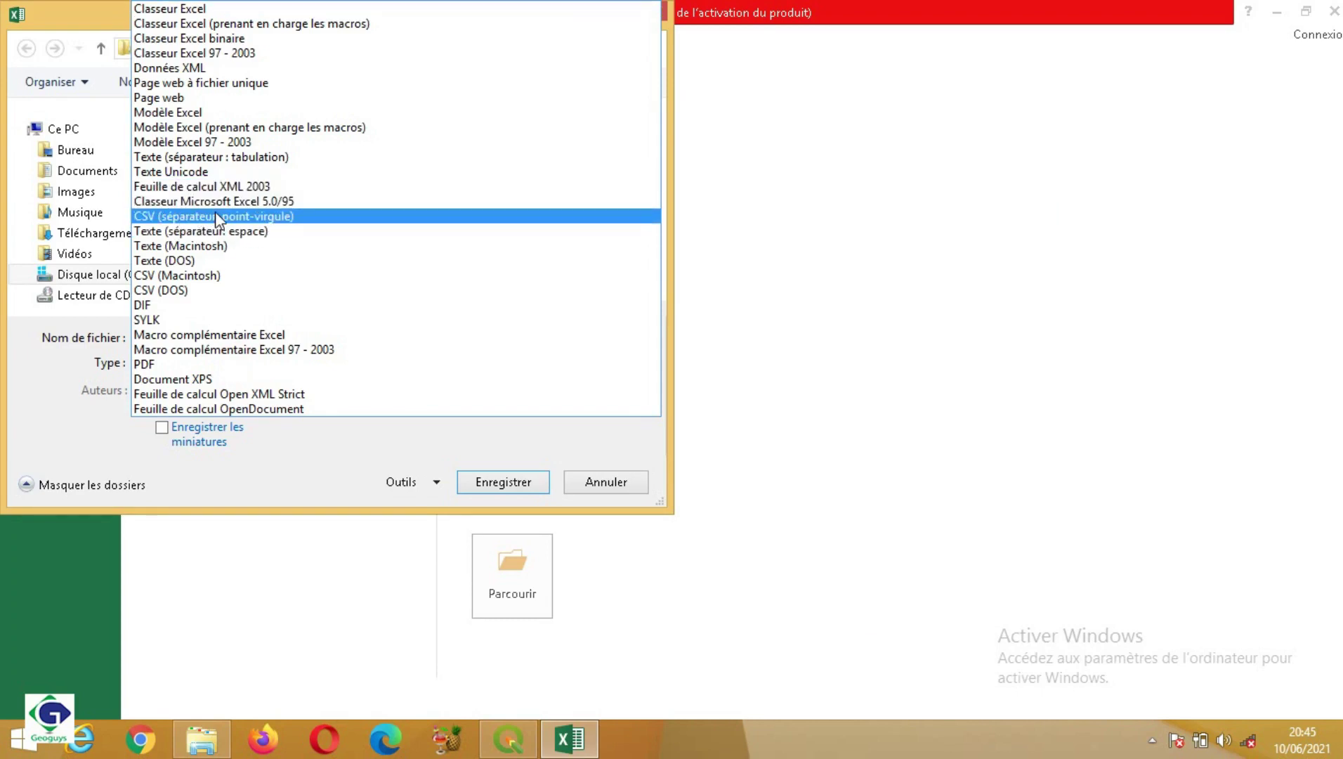
pyautogui.click(253, 218)
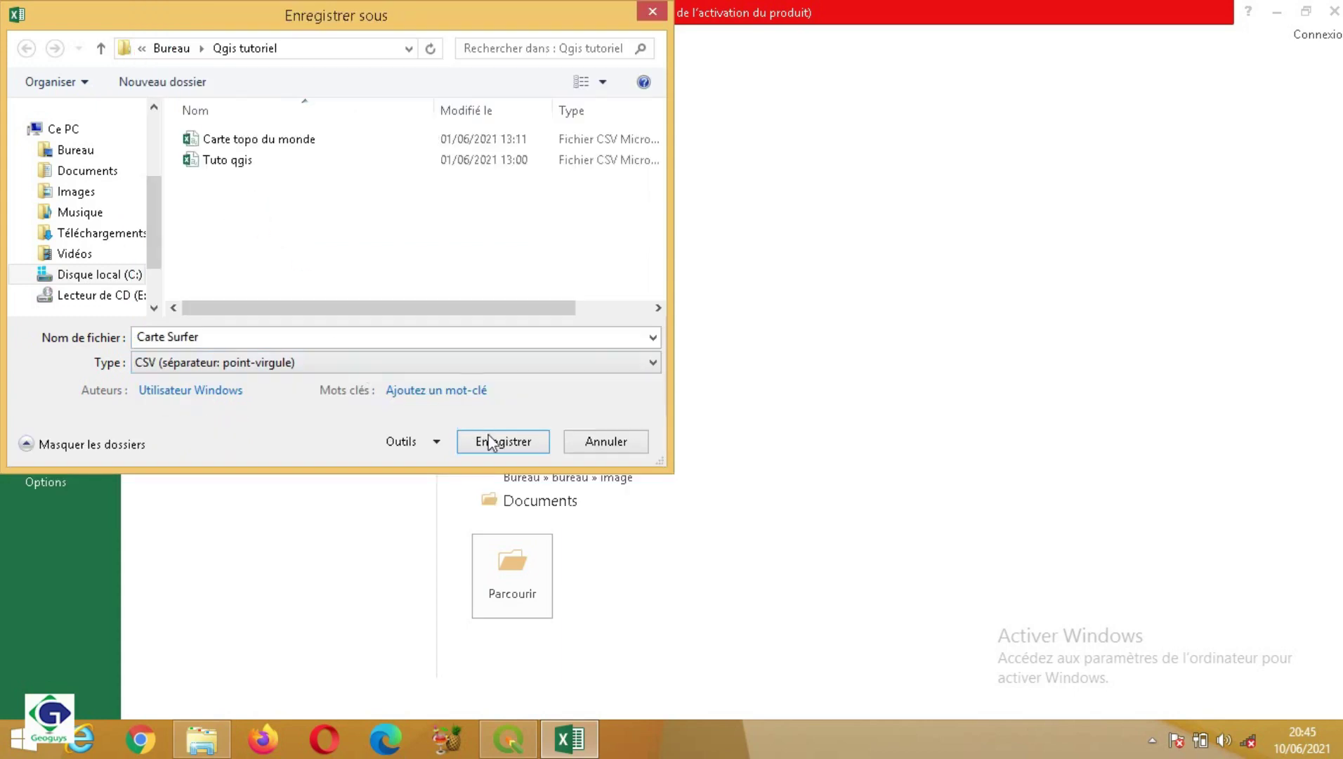
pyautogui.click(514, 444)
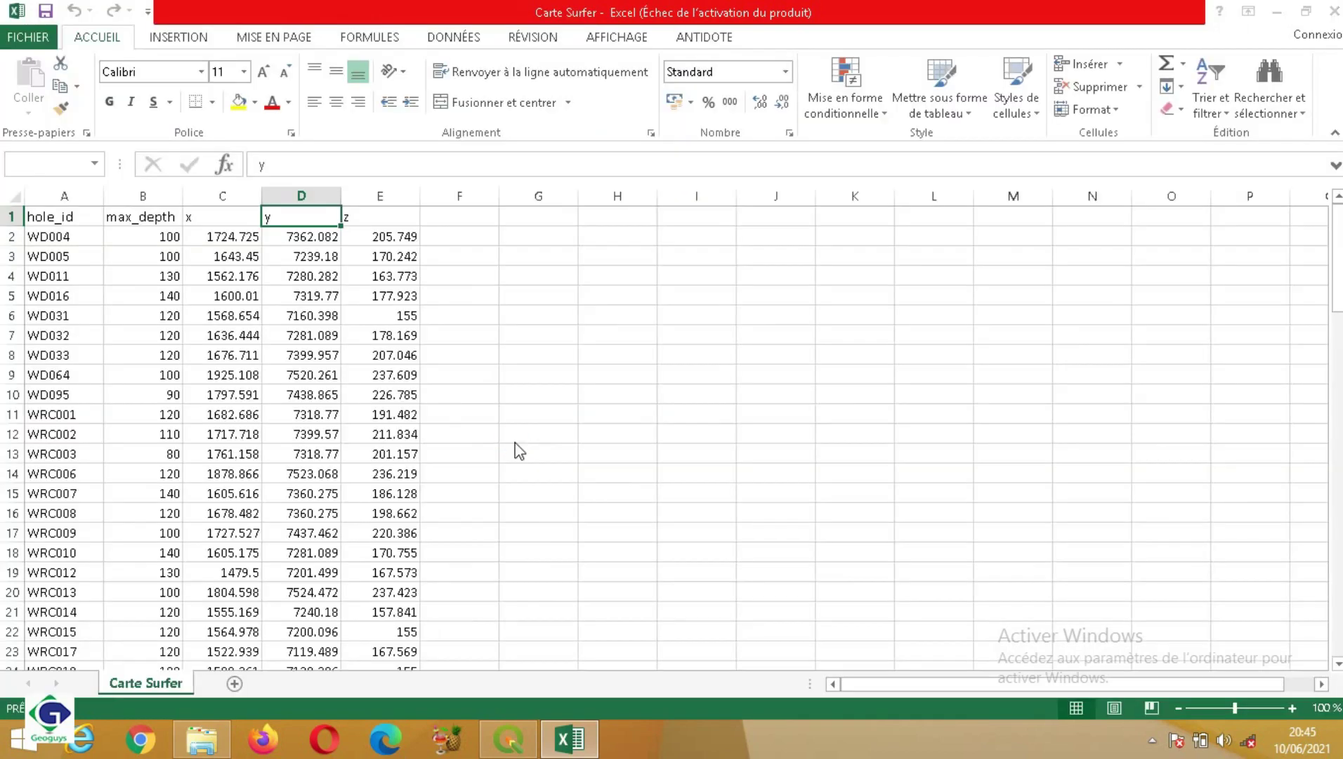
pyautogui.click(567, 422)
pyautogui.click(1335, 12)
pyautogui.click(705, 394)
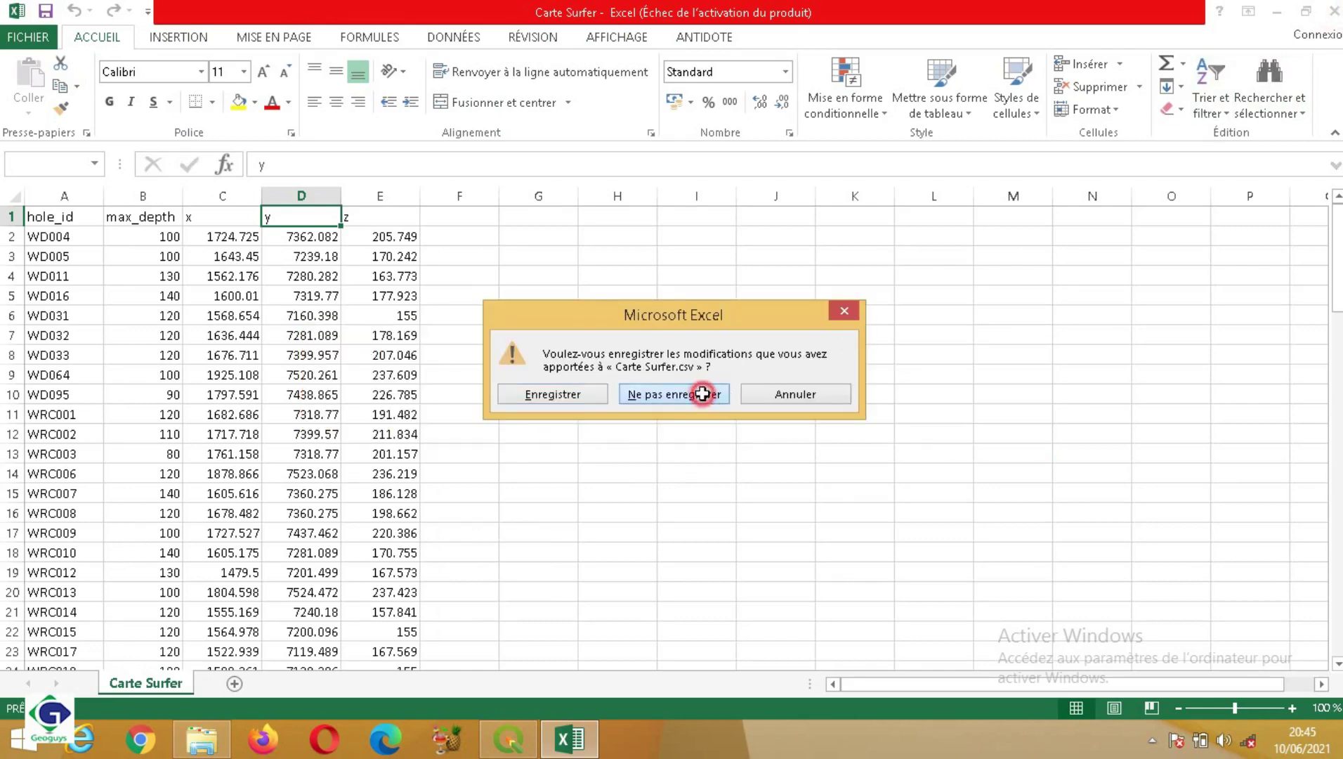
# - Switch to QGIS and add Carte Surfer.csv as a semicolon-delimited point layer using the x and y fields in EPSG:4326 - WGS 84
pyautogui.click(510, 738)
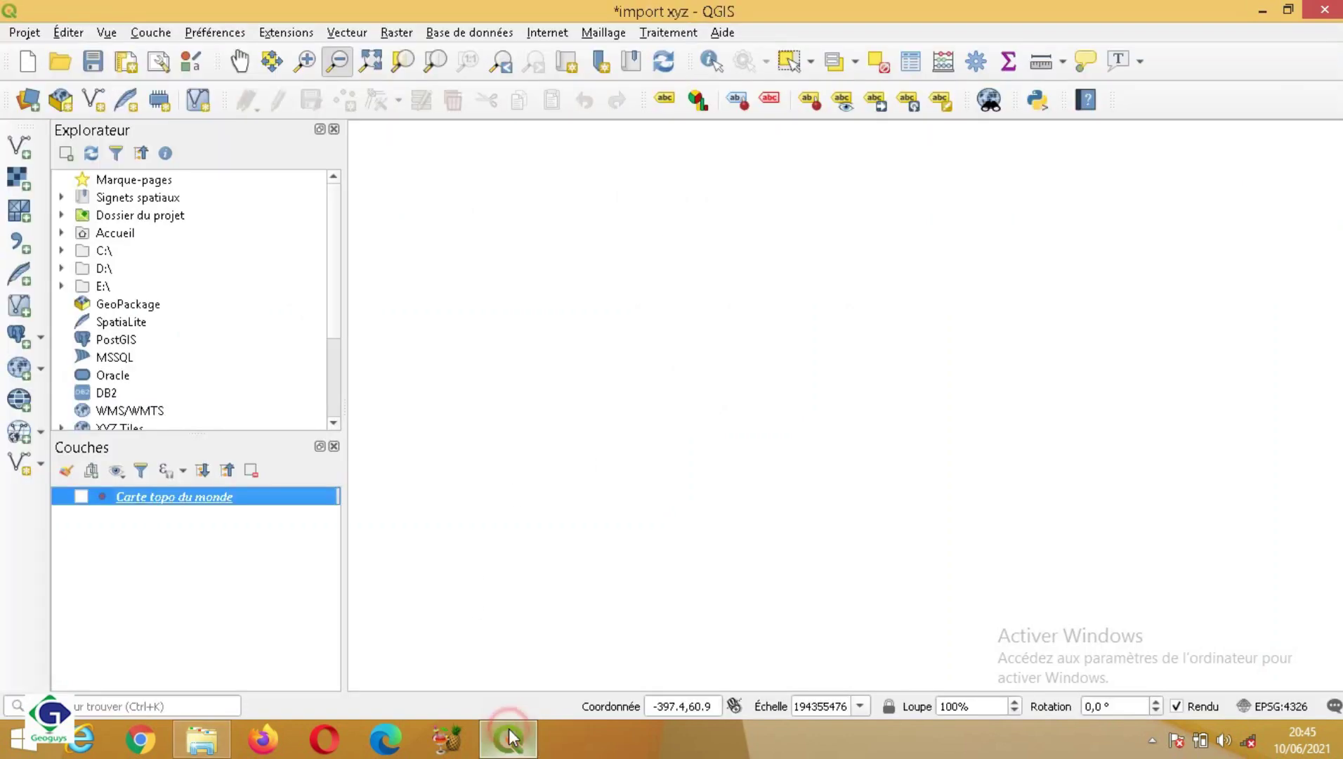
pyautogui.click(19, 244)
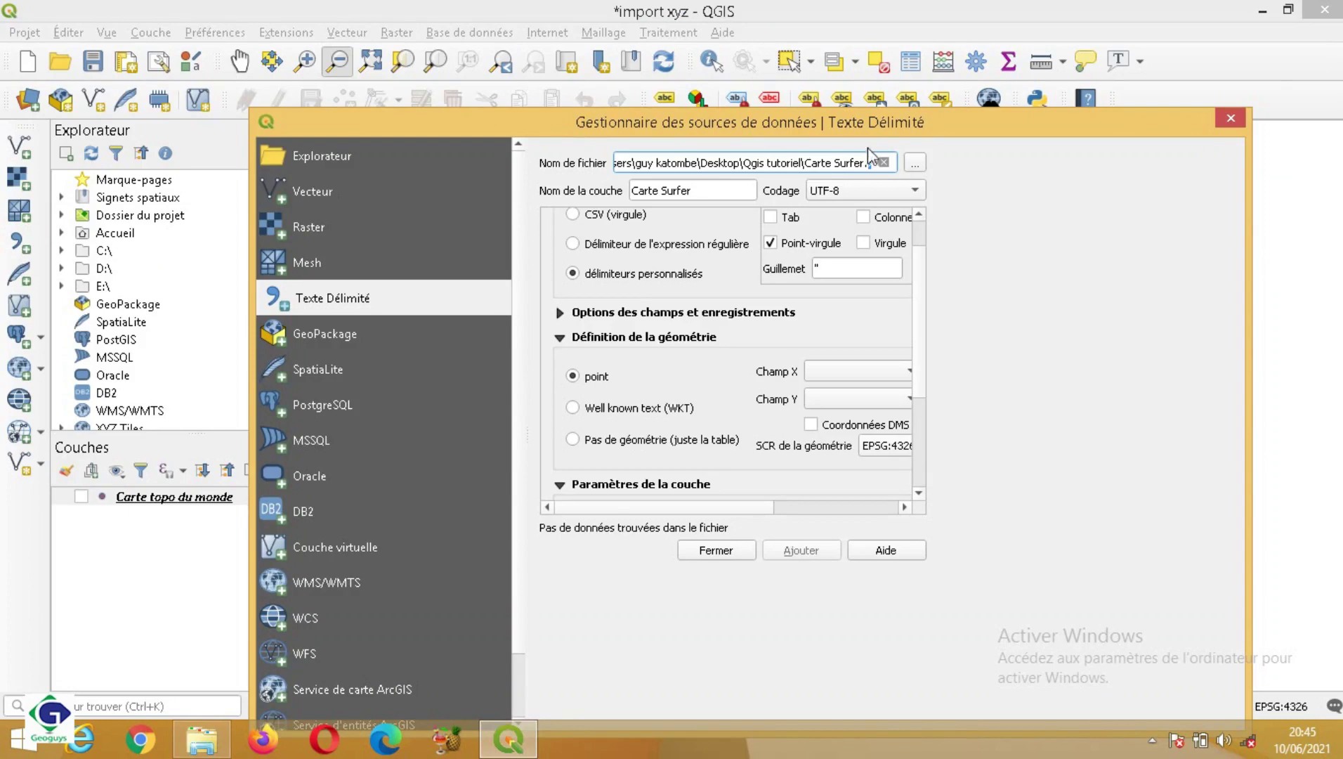
pyautogui.click(884, 163)
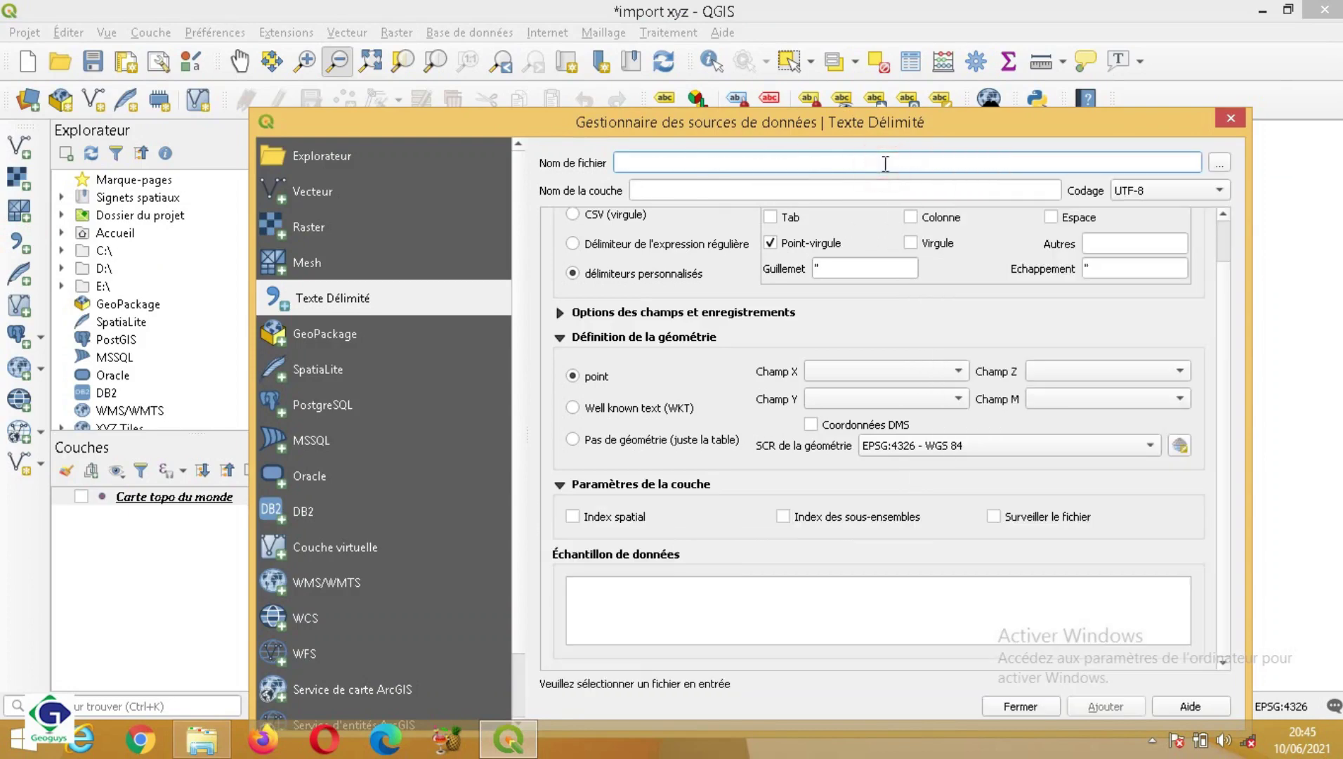
pyautogui.click(1220, 162)
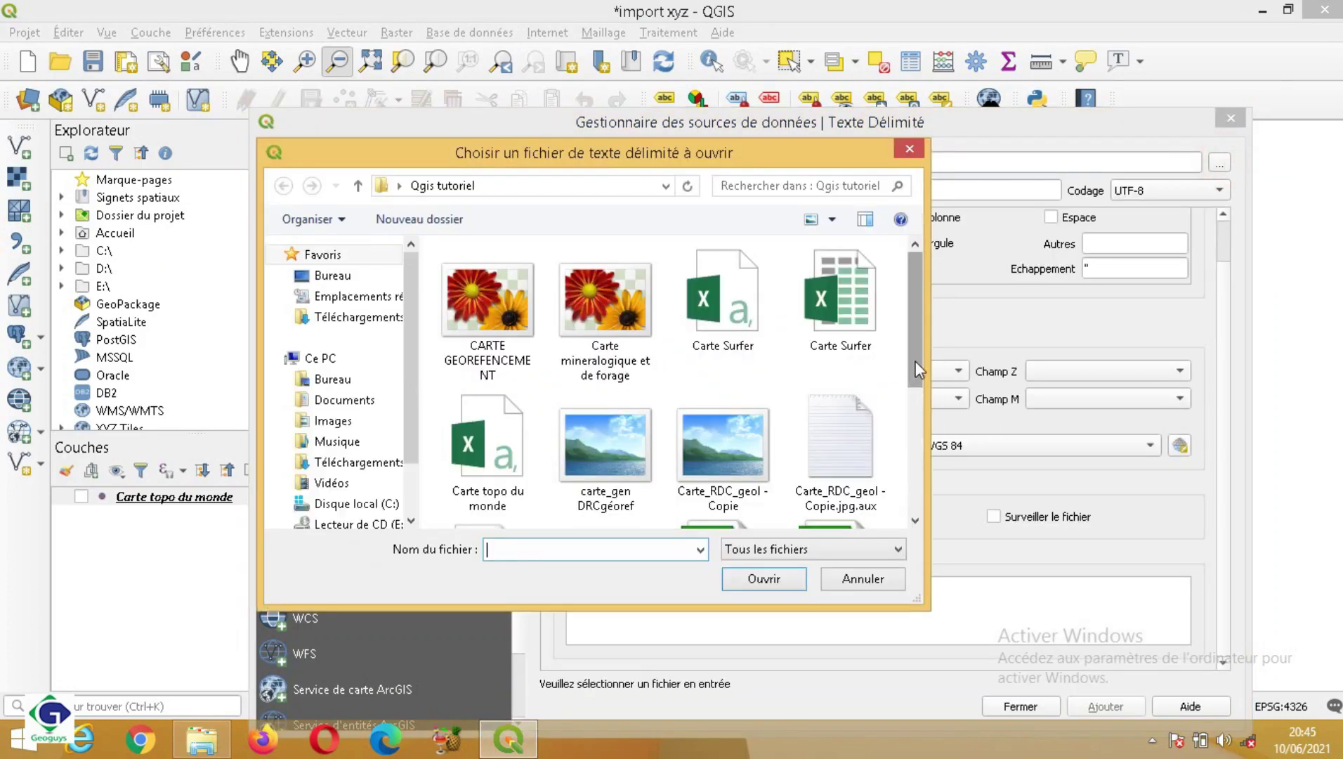
pyautogui.click(731, 329)
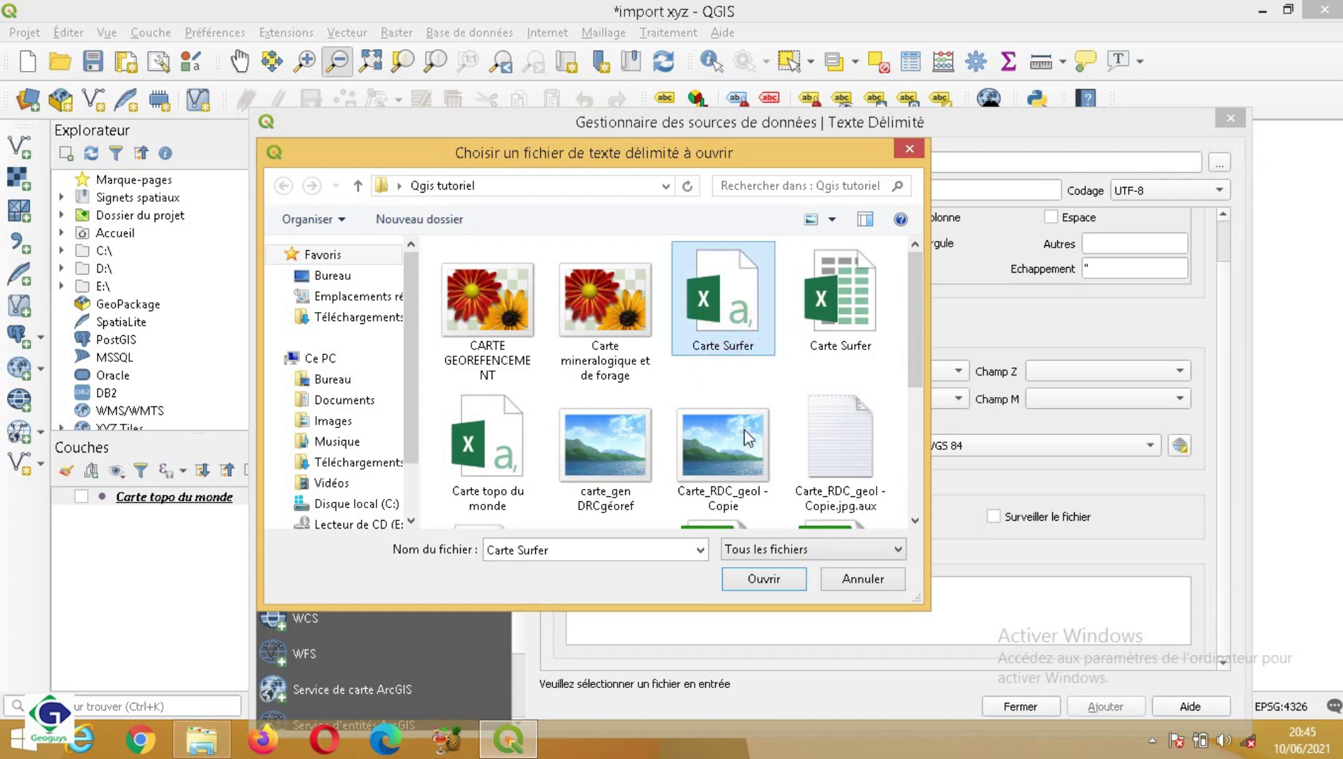
pyautogui.click(764, 579)
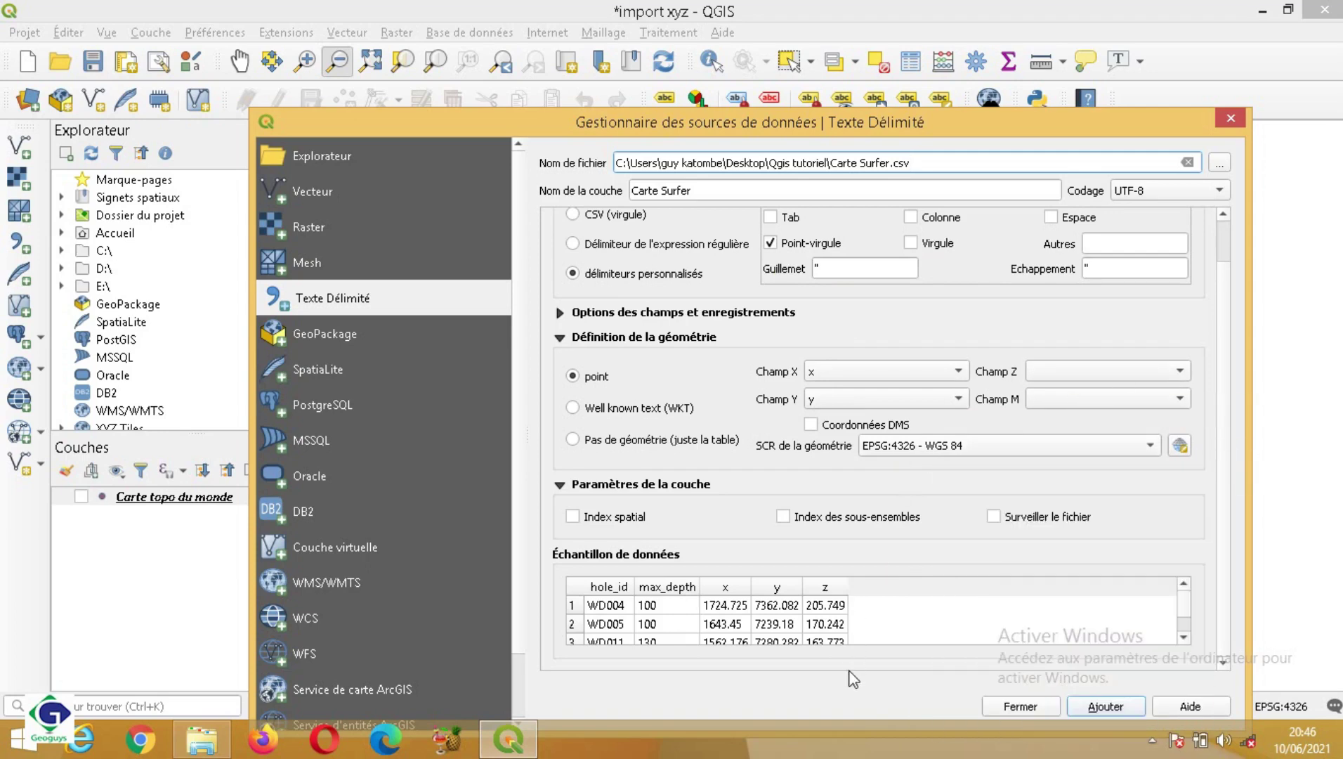
pyautogui.click(1105, 710)
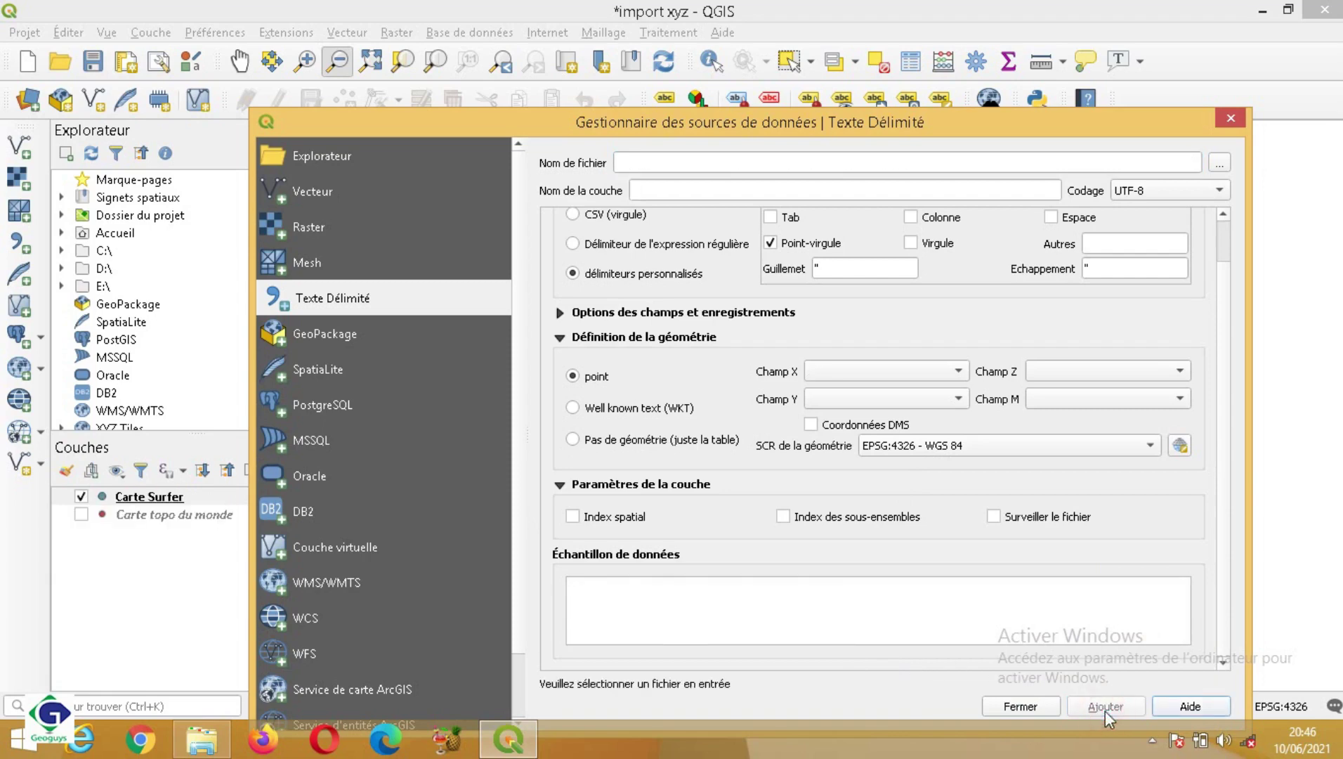
pyautogui.click(1032, 708)
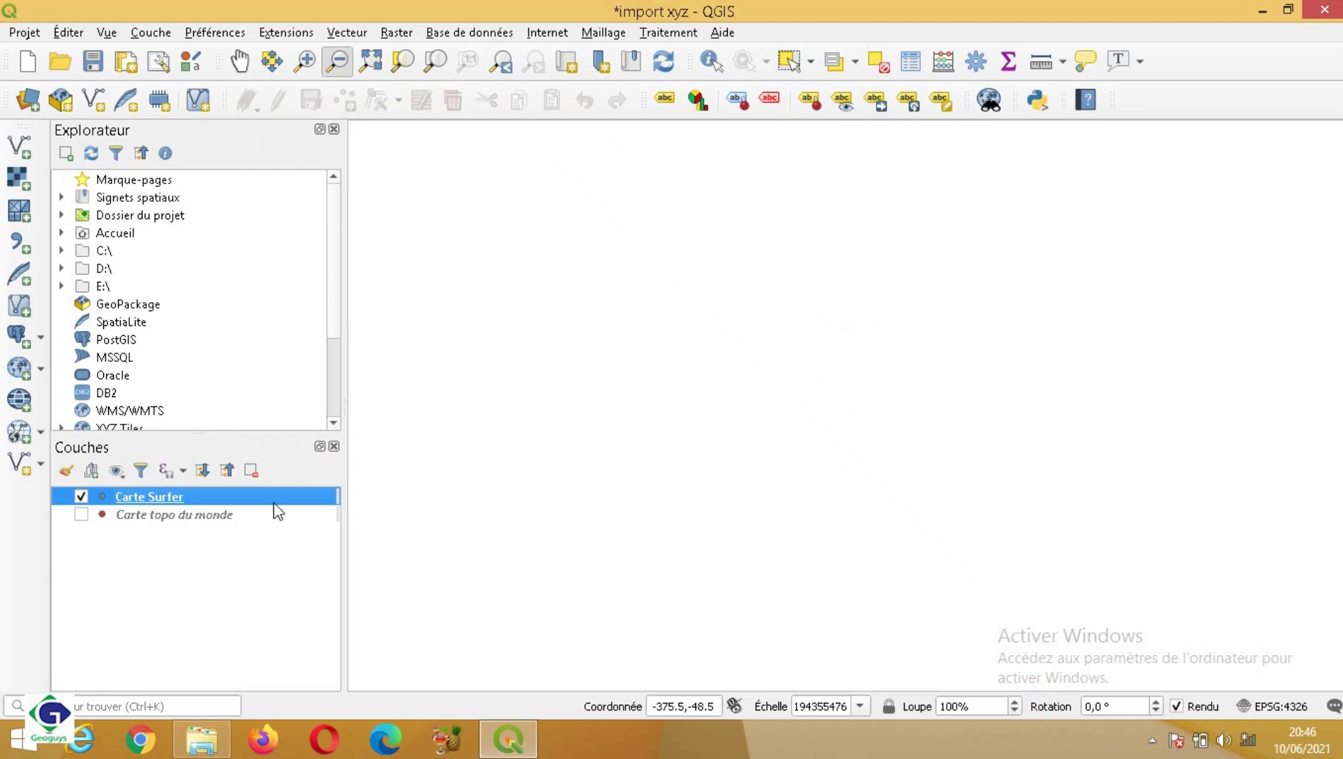
# - Enable simple labels (Étiquettes simples) on the Carte Surfer layer using the hole_id field
pyautogui.rightClick(247, 505)
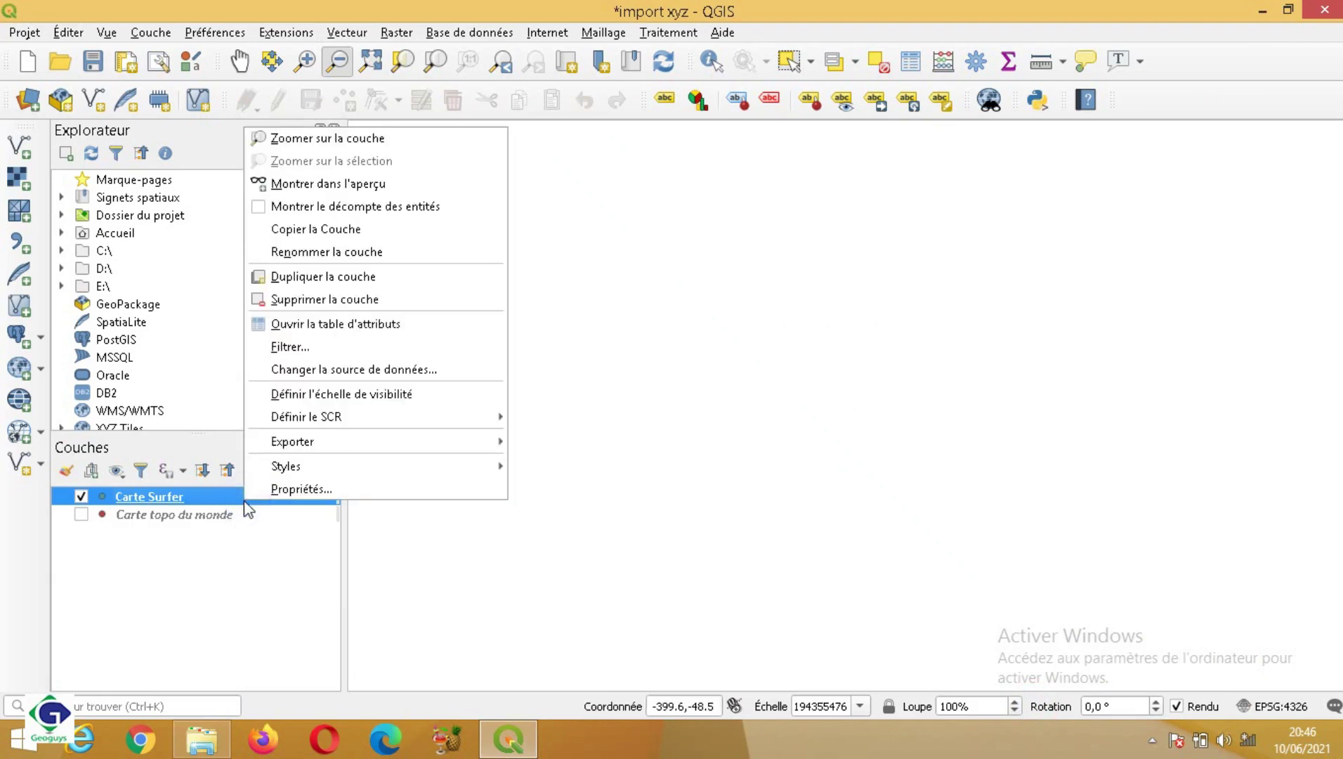
pyautogui.click(339, 138)
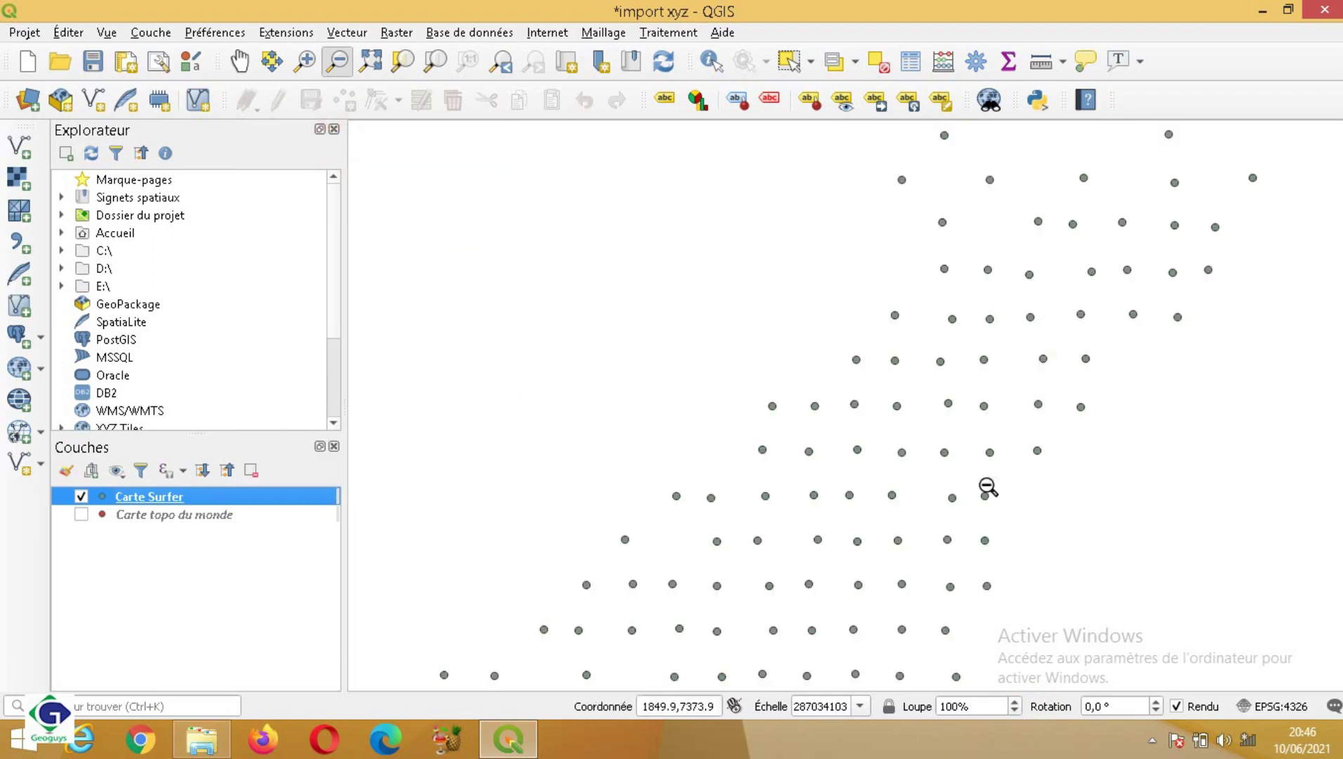
pyautogui.rightClick(239, 498)
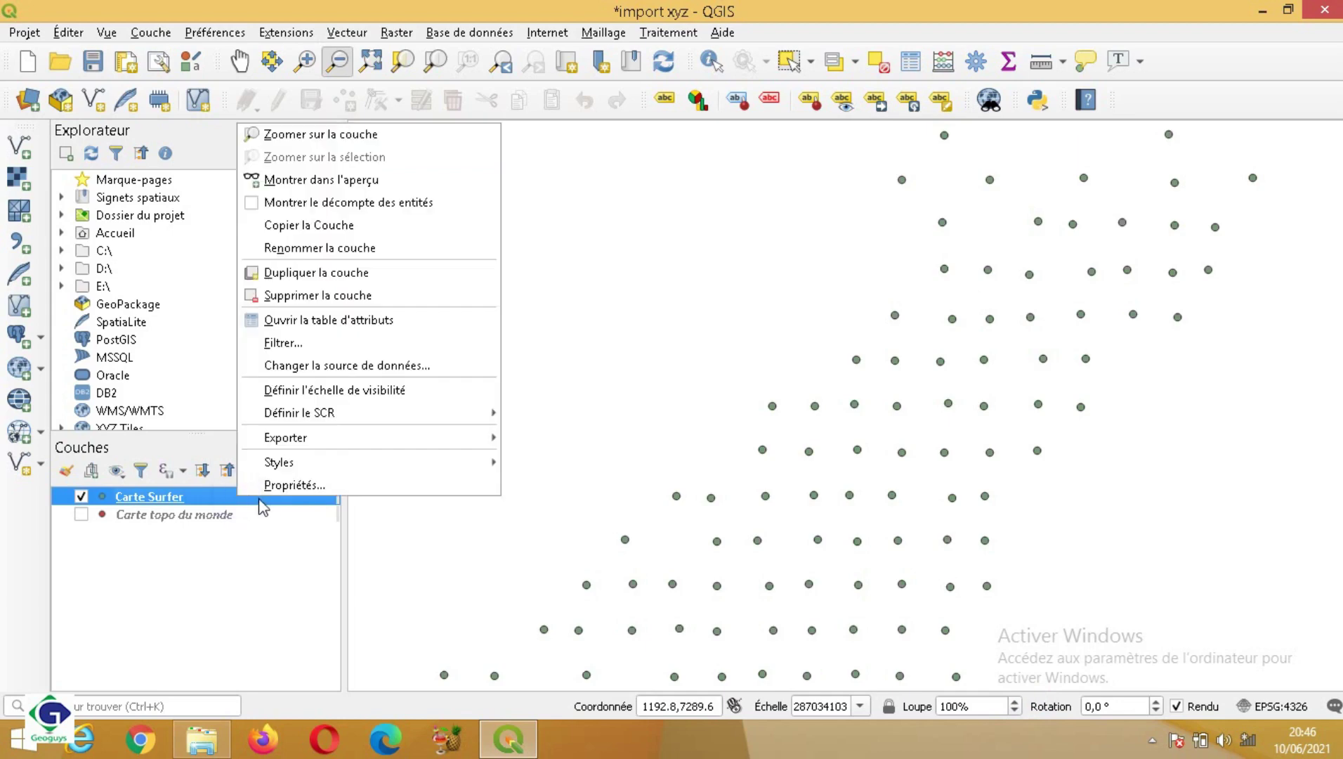
pyautogui.click(293, 487)
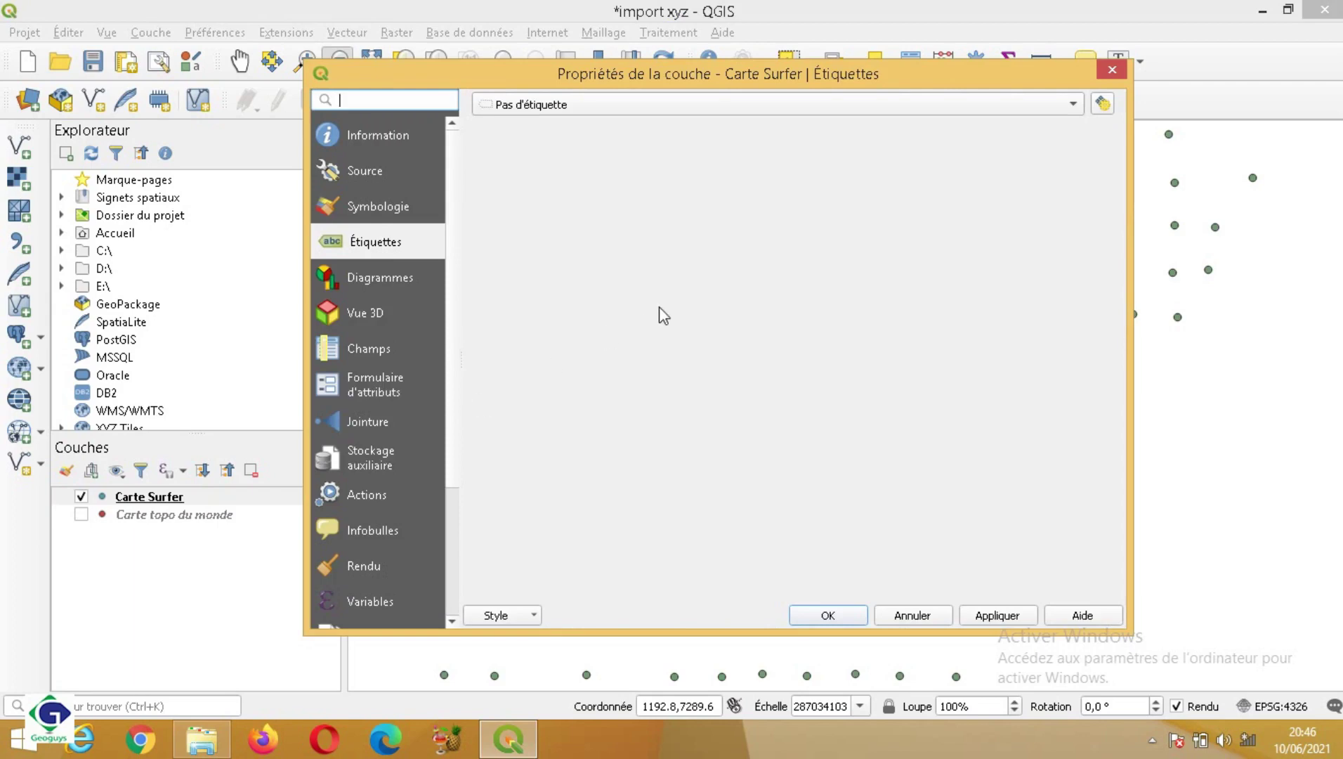
pyautogui.click(1073, 104)
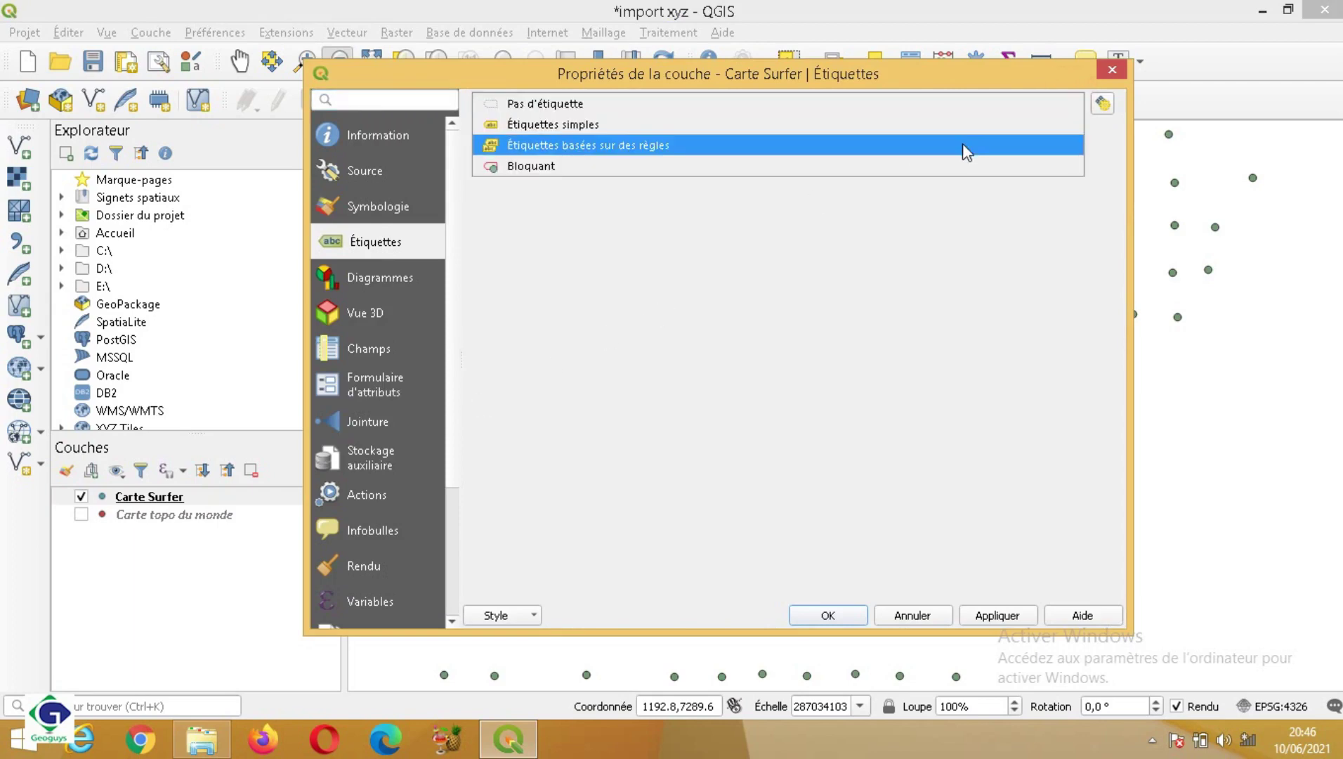
pyautogui.click(953, 123)
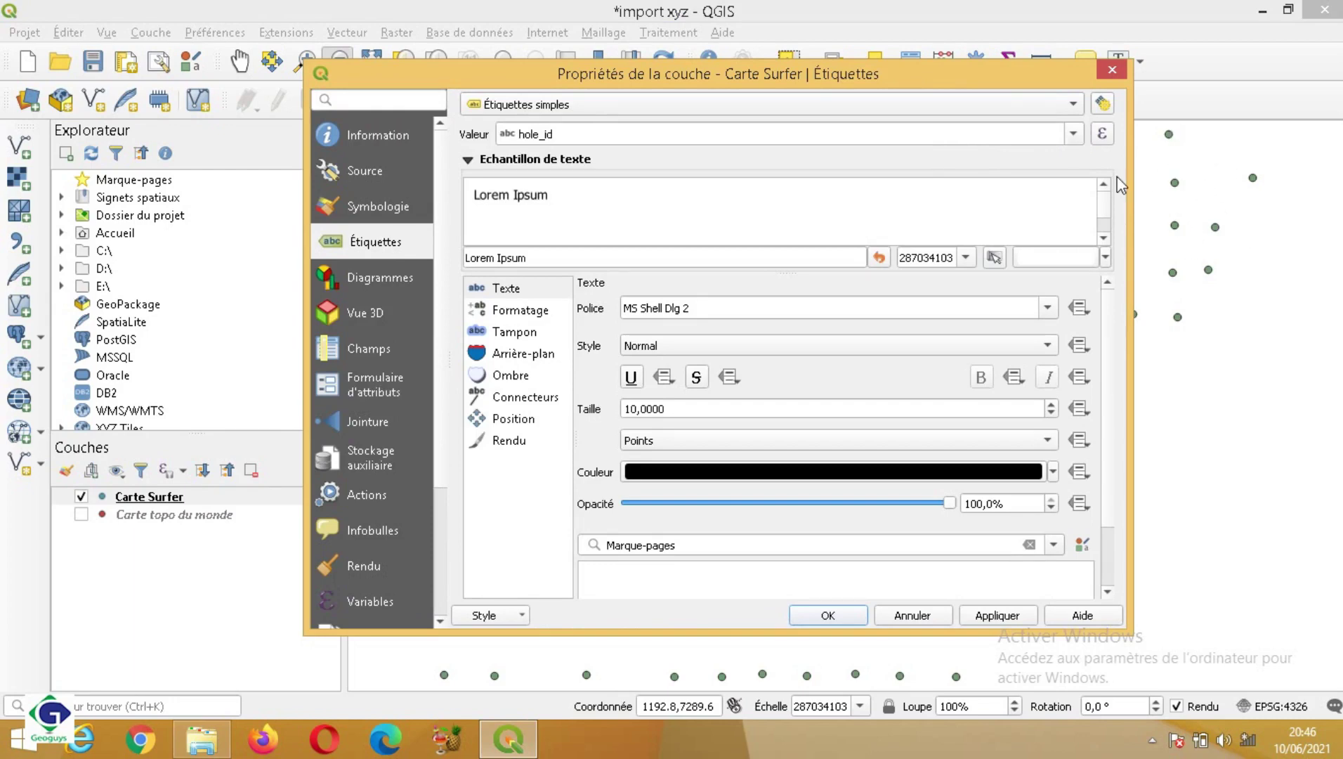
pyautogui.click(1075, 135)
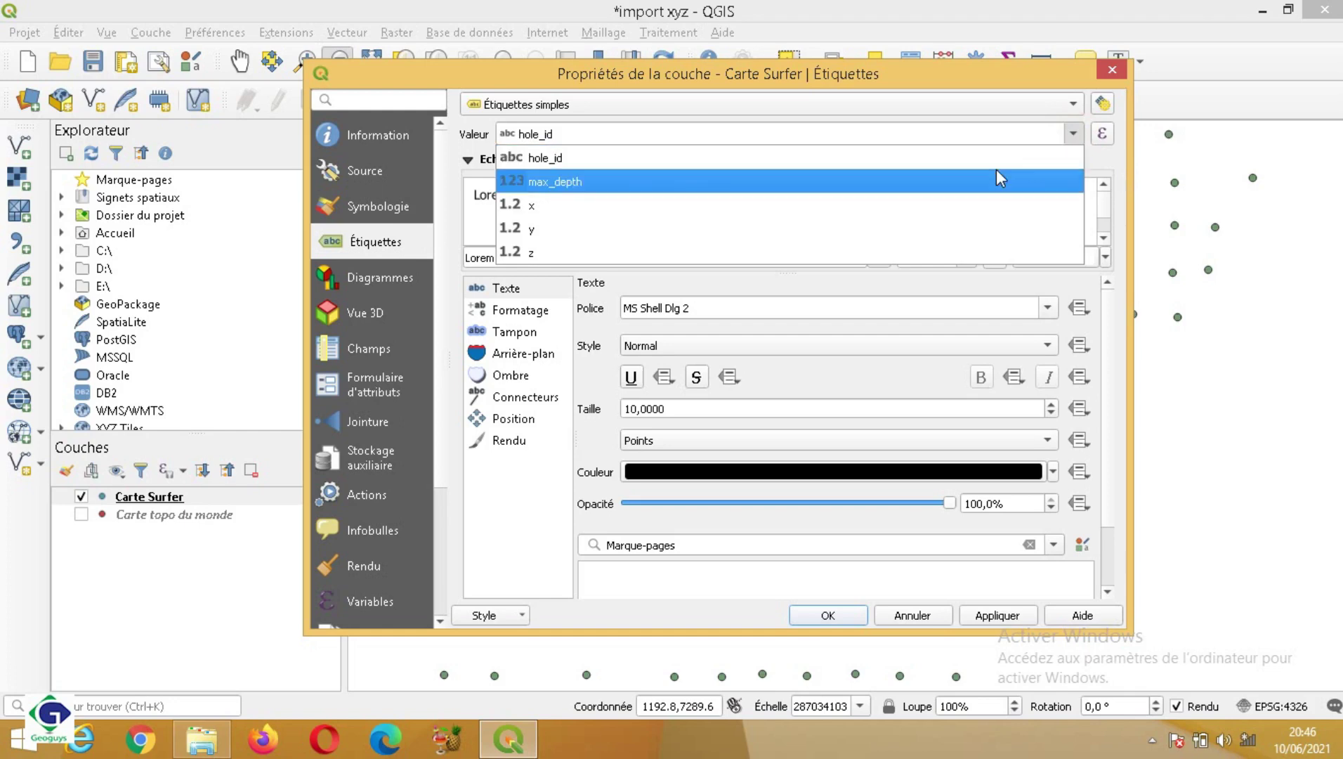
pyautogui.click(1100, 154)
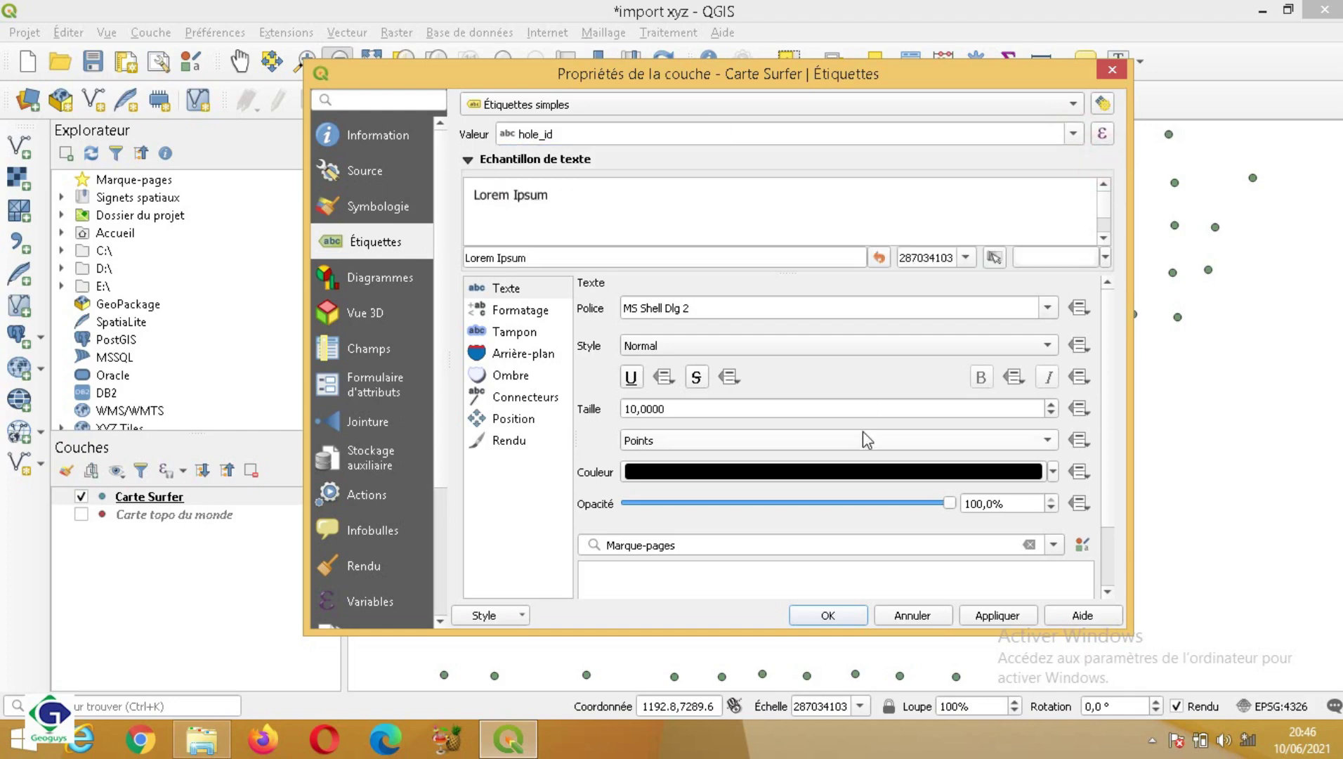
pyautogui.click(979, 618)
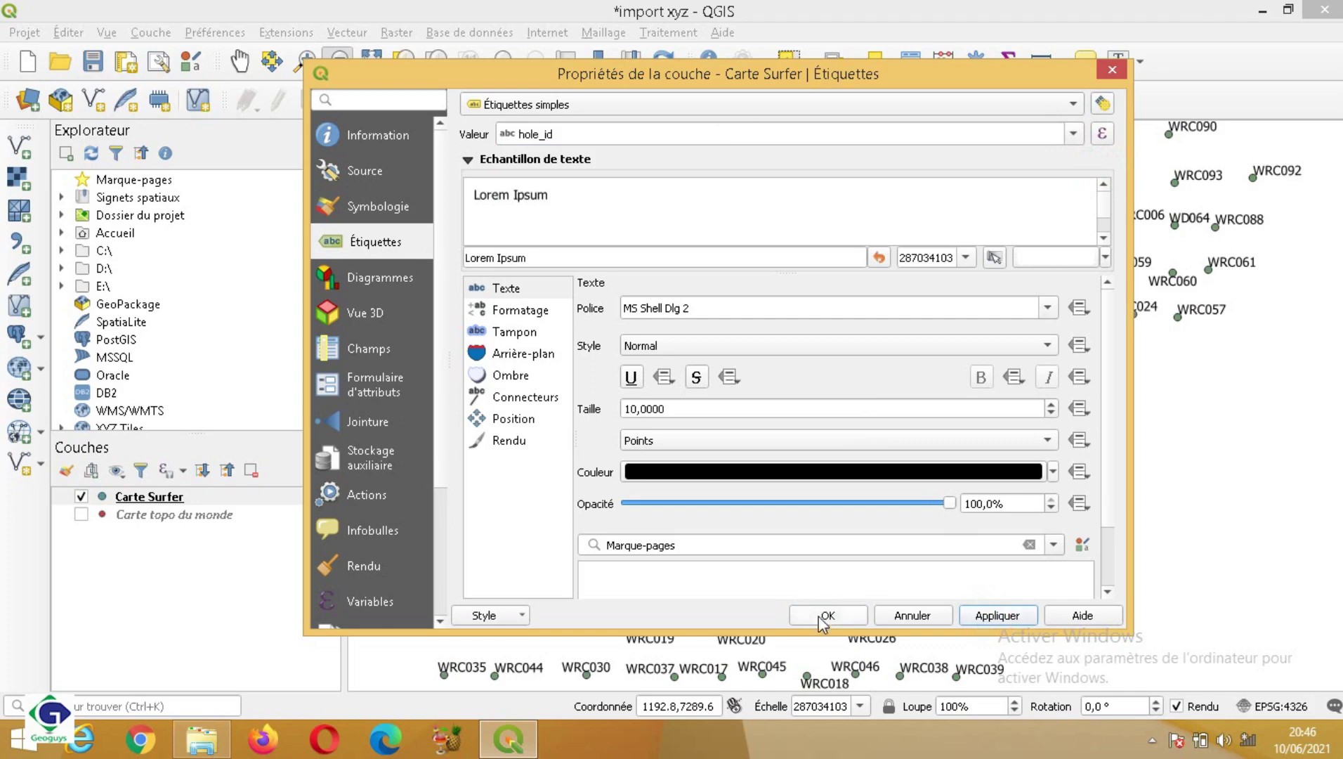
pyautogui.click(825, 617)
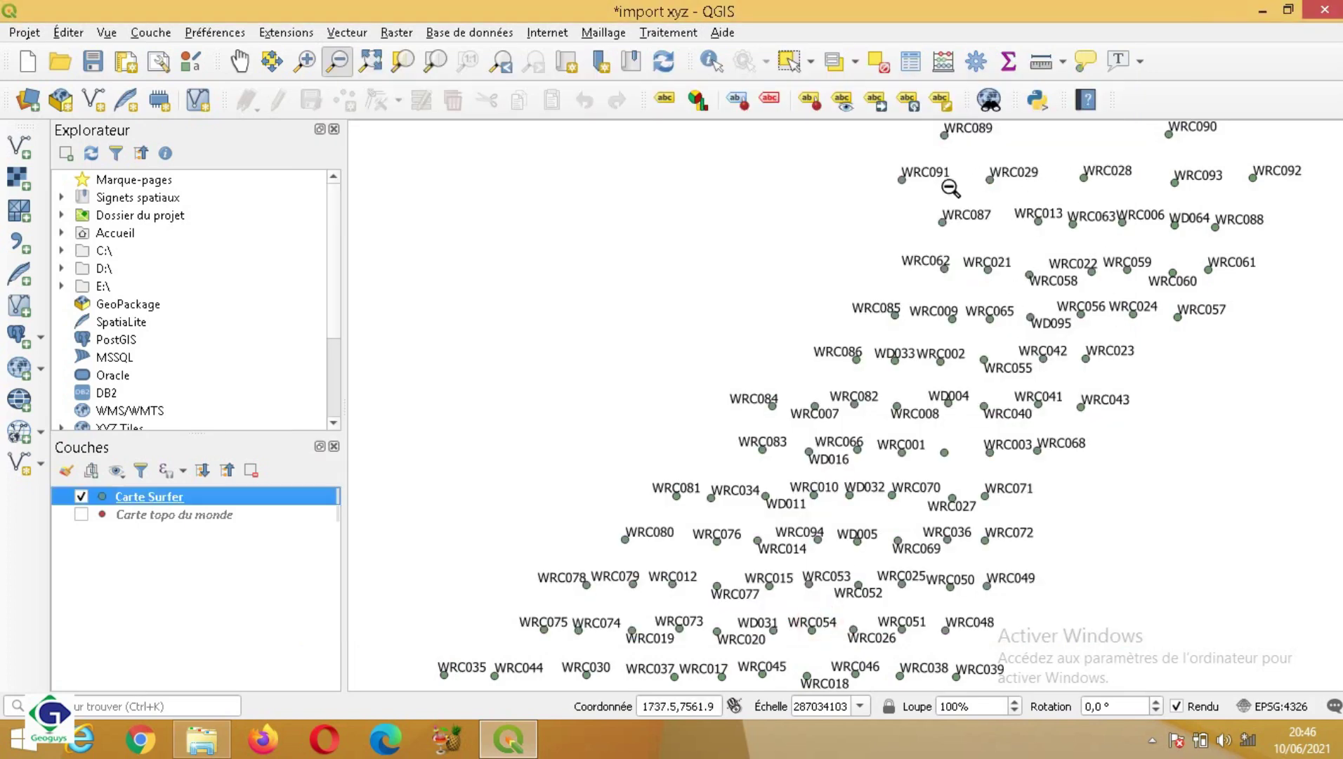